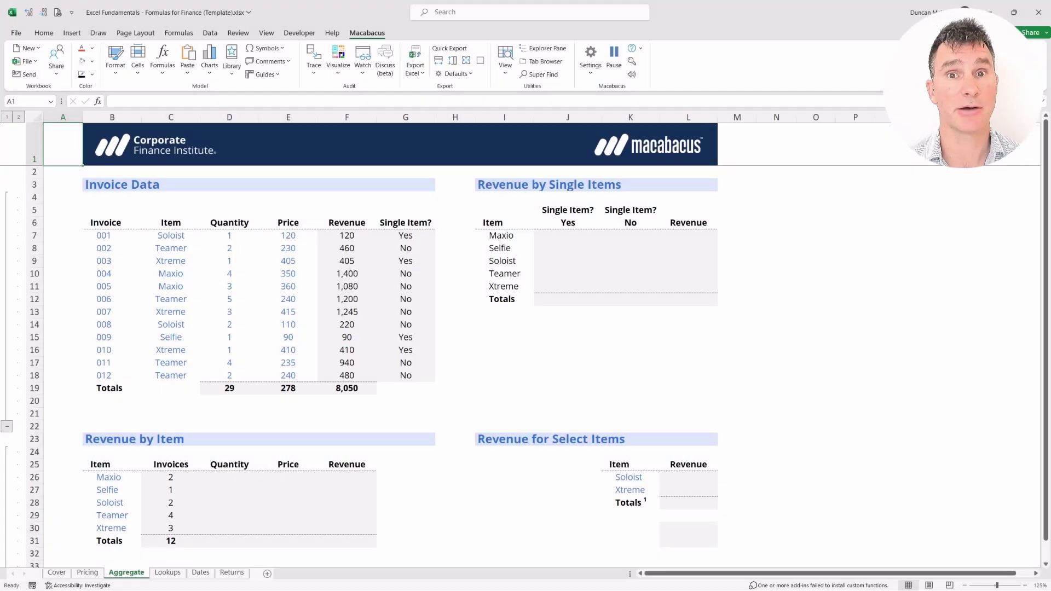
Examine the Invoices and Quantity columns of the Revenue by Item table
{"action": "key", "text": "Down"}
{"action": "key", "text": "Down"}
{"action": "key", "text": "Down"}
{"action": "key", "text": "Down"}
{"action": "key", "text": "Down"}
{"action": "key", "text": "Down"}
{"action": "key", "text": "Down"}
{"action": "key", "text": "Down"}
{"action": "key", "text": "Down"}
{"action": "key", "text": "Down"}
{"action": "key", "text": "Down"}
{"action": "key", "text": "Down"}
{"action": "key", "text": "Down"}
{"action": "key", "text": "Down"}
{"action": "key", "text": "Down"}
{"action": "key", "text": "Down"}
{"action": "key", "text": "Down"}
{"action": "key", "text": "Down"}
{"action": "key", "text": "Down"}
{"action": "key", "text": "Down"}
{"action": "key", "text": "Right"}
{"action": "key", "text": "Right"}
{"action": "key", "text": "Down"}
{"action": "key", "text": "shift+Down"}
{"action": "key", "text": "shift+Down"}
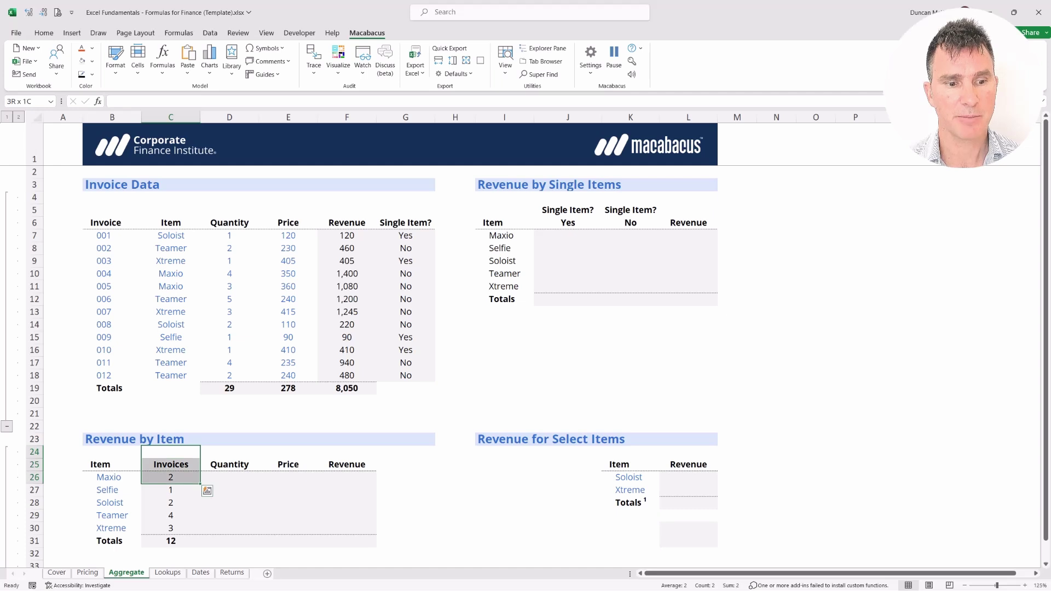
{"action": "key", "text": "Right"}
{"action": "key", "text": "shift+Down"}
{"action": "key", "text": "shift+Down"}
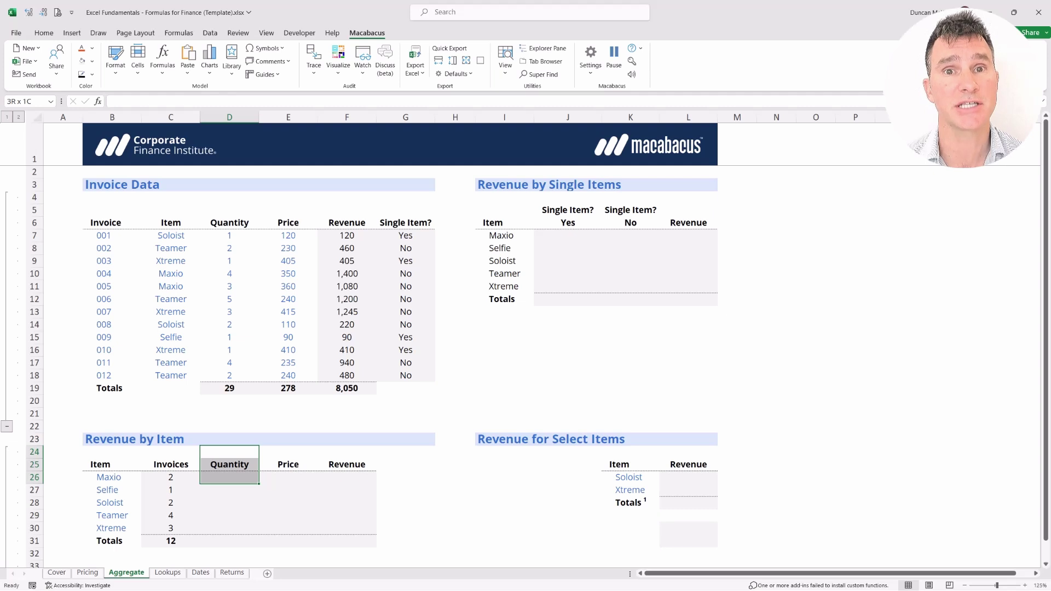
Examine the Maxio items and their quantities in C10:D11 of the Invoice Data table
{"action": "key", "text": "Up"}
{"action": "key", "text": "Up"}
{"action": "key", "text": "Up"}
{"action": "key", "text": "Up"}
{"action": "key", "text": "Up"}
{"action": "key", "text": "Up"}
{"action": "key", "text": "Up"}
{"action": "key", "text": "Up"}
{"action": "key", "text": "Up"}
{"action": "key", "text": "Up"}
{"action": "key", "text": "Up"}
{"action": "key", "text": "Up"}
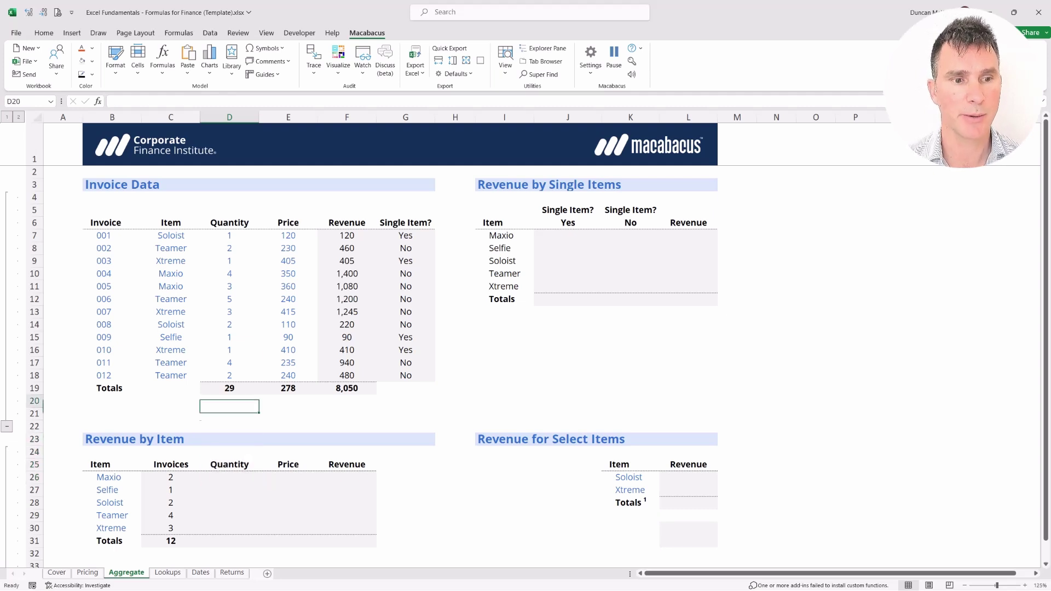
{"action": "key", "text": "Left"}
{"action": "key", "text": "Up"}
{"action": "key", "text": "Up"}
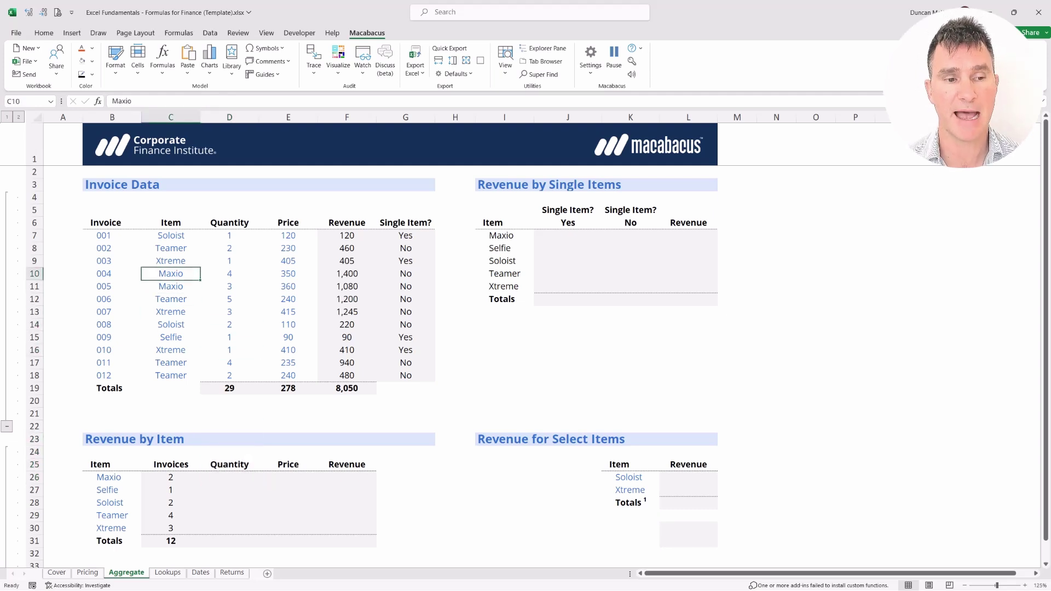
{"action": "key", "text": "shift+Right"}
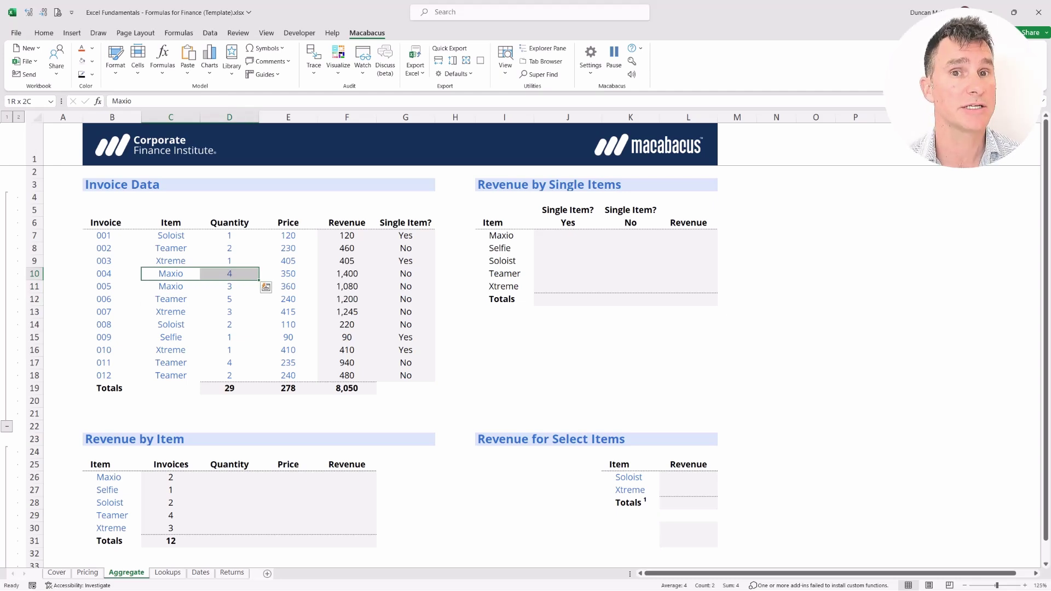
{"action": "key", "text": "shift+Down"}
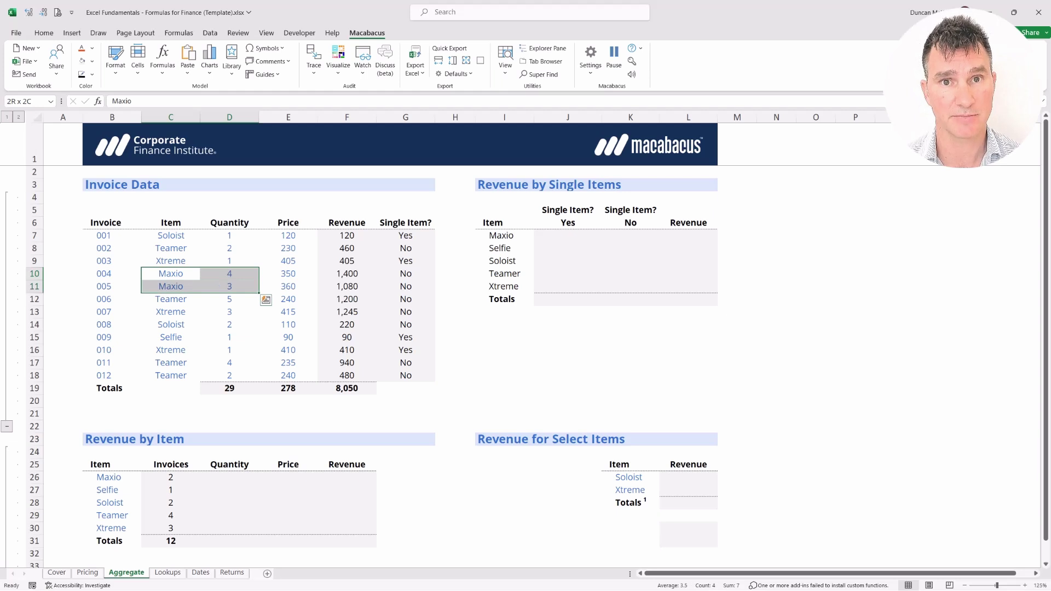
Start a SUMIF formula in the Maxio Quantity cell D26, using the invoice items C7:C18 as its range
{"action": "key", "text": "Down"}
{"action": "key", "text": "Down"}
{"action": "key", "text": "Down"}
{"action": "key", "text": "Down"}
{"action": "key", "text": "Down"}
{"action": "key", "text": "Down"}
{"action": "key", "text": "Down"}
{"action": "key", "text": "Down"}
{"action": "key", "text": "Down"}
{"action": "key", "text": "Down"}
{"action": "key", "text": "Down"}
{"action": "key", "text": "Down"}
{"action": "key", "text": "Down"}
{"action": "key", "text": "Down"}
{"action": "key", "text": "Down"}
{"action": "key", "text": "Down"}
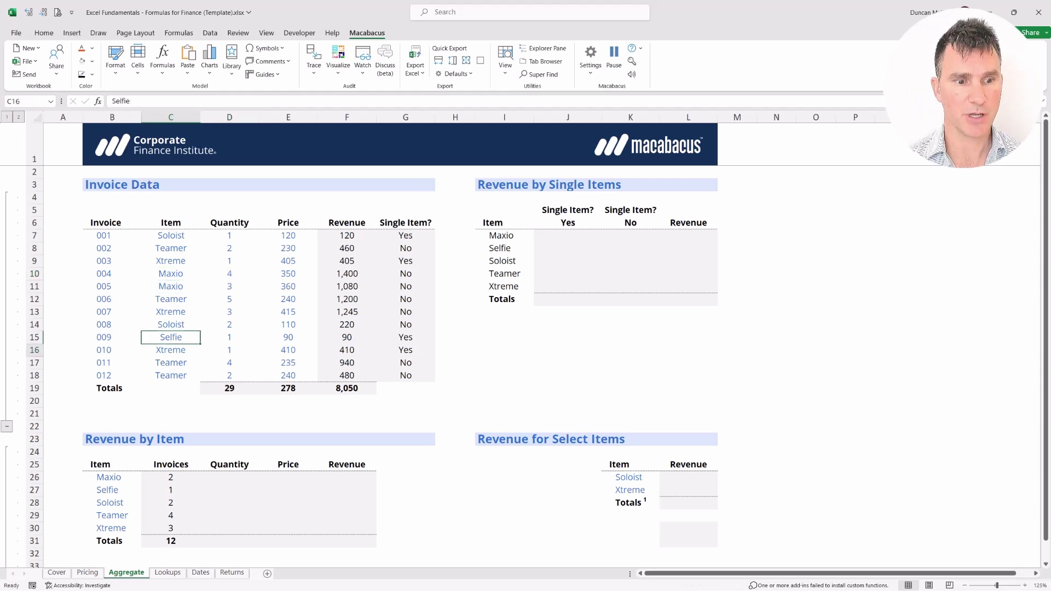
{"action": "key", "text": "Right"}
{"action": "type", "text": "=SUMI"}
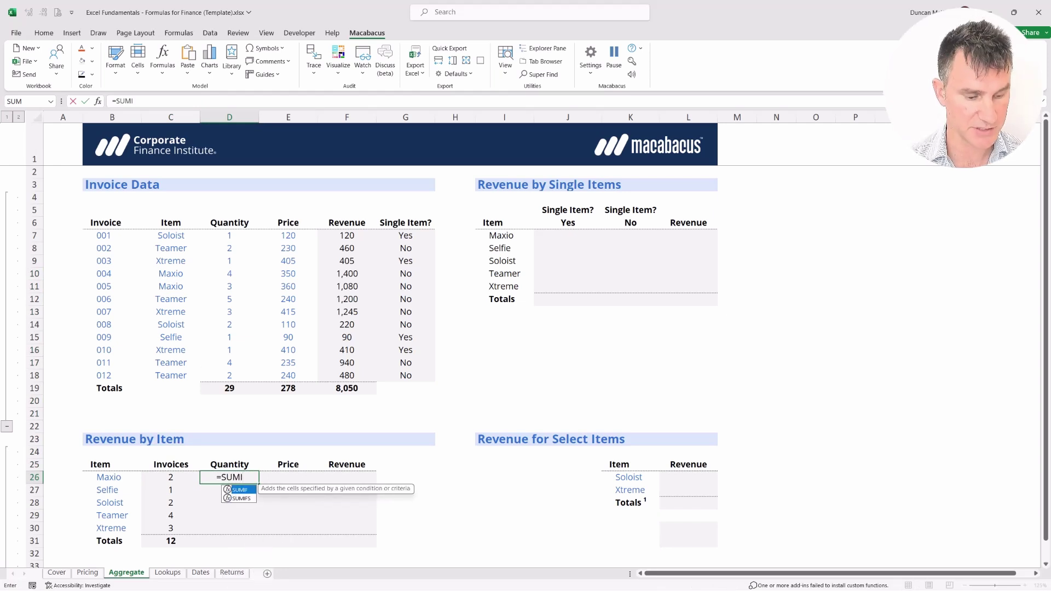
{"action": "key", "text": "Tab"}
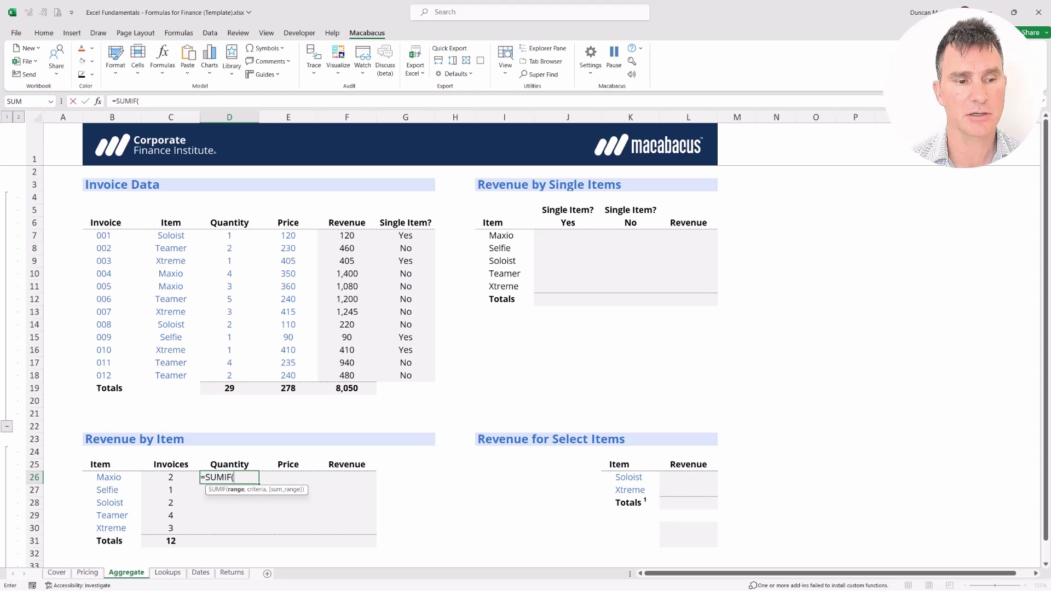
{"action": "key", "text": "Up"}
{"action": "key", "text": "Up"}
{"action": "key", "text": "Up"}
{"action": "key", "text": "Up"}
{"action": "key", "text": "Up"}
{"action": "key", "text": "Up"}
{"action": "key", "text": "Up"}
{"action": "key", "text": "Up"}
{"action": "key", "text": "Up"}
{"action": "key", "text": "Up"}
{"action": "key", "text": "Up"}
{"action": "key", "text": "Up"}
{"action": "key", "text": "Up"}
{"action": "key", "text": "Up"}
{"action": "key", "text": "Up"}
{"action": "key", "text": "Up"}
{"action": "key", "text": "Up"}
{"action": "key", "text": "Up"}
{"action": "key", "text": "Left"}
{"action": "key", "text": "Up"}
{"action": "key", "text": "shift+Down"}
{"action": "key", "text": "shift+Down"}
{"action": "key", "text": "shift+Down"}
{"action": "key", "text": "shift+Down"}
{"action": "key", "text": "shift+Down"}
{"action": "key", "text": "shift+Down"}
{"action": "key", "text": "shift+Down"}
{"action": "key", "text": "shift+Down"}
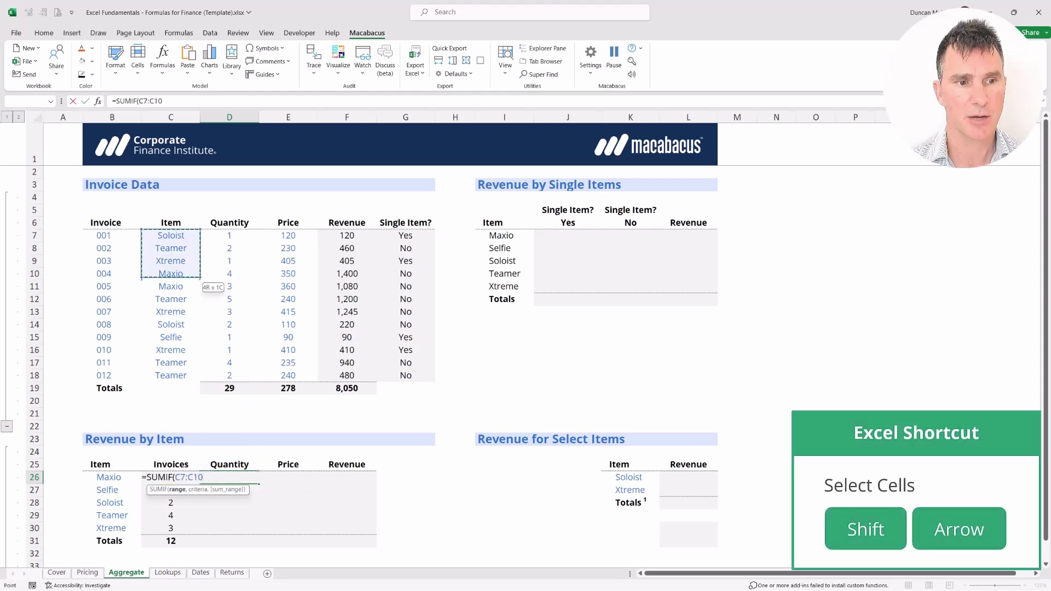
{"action": "key", "text": "shift+Down"}
{"action": "key", "text": "shift+Down"}
{"action": "key", "text": "shift+Down"}
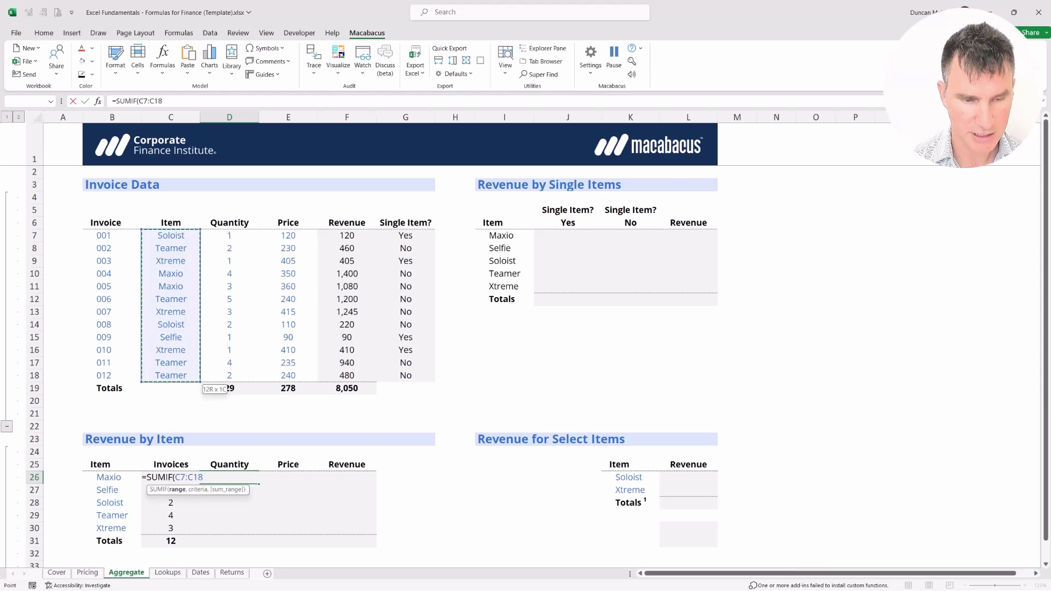
{"action": "type", "text": ","}
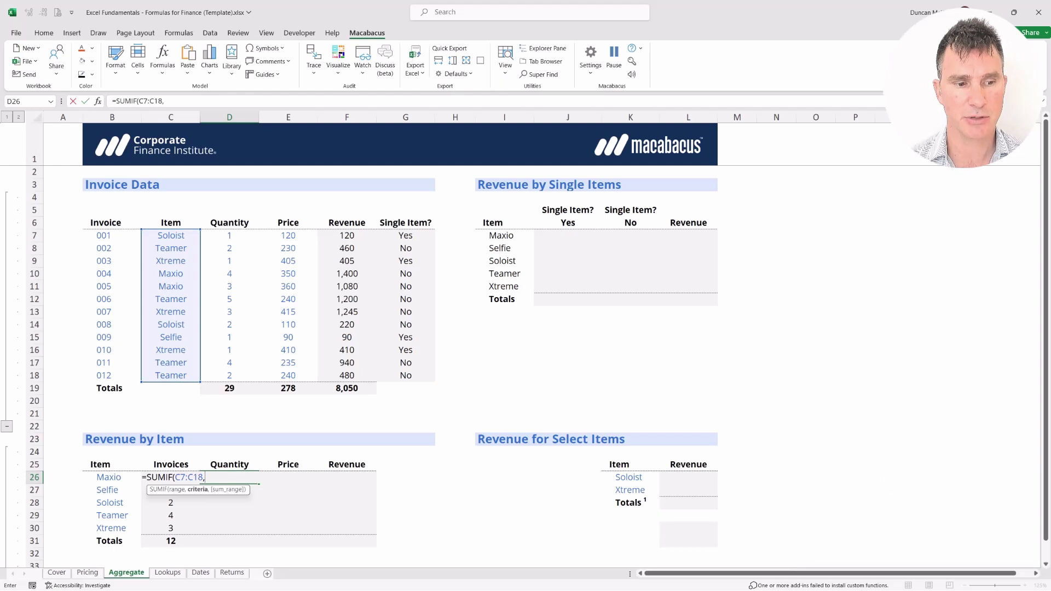
Complete the SUMIF in D26 with B26 as the criteria and the invoice quantities D7:D18 as the sum range
{"action": "key", "text": "Left"}
{"action": "key", "text": "Left"}
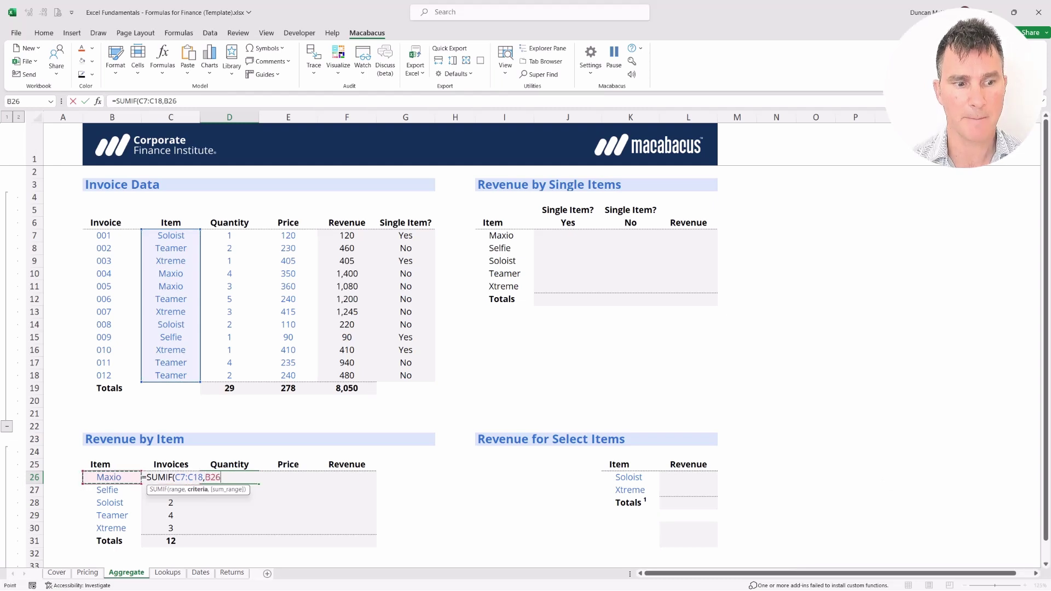
{"action": "type", "text": ","}
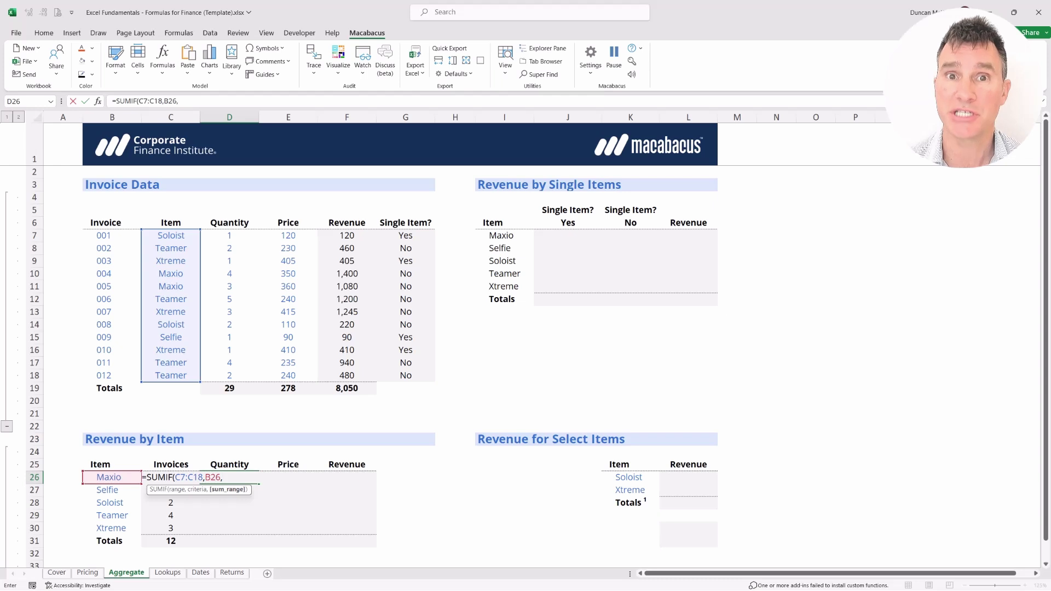
{"action": "left_click_drag", "start_coordinate": [230, 235], "coordinate": [255, 265]}
{"action": "key", "text": "shift+Down"}
{"action": "key", "text": "shift+Down"}
{"action": "key", "text": "shift+Down"}
{"action": "key", "text": "shift+Down"}
{"action": "key", "text": "shift+Down"}
{"action": "key", "text": "shift+Down"}
{"action": "key", "text": "shift+Down"}
{"action": "key", "text": "shift+Down"}
{"action": "key", "text": "shift+Down"}
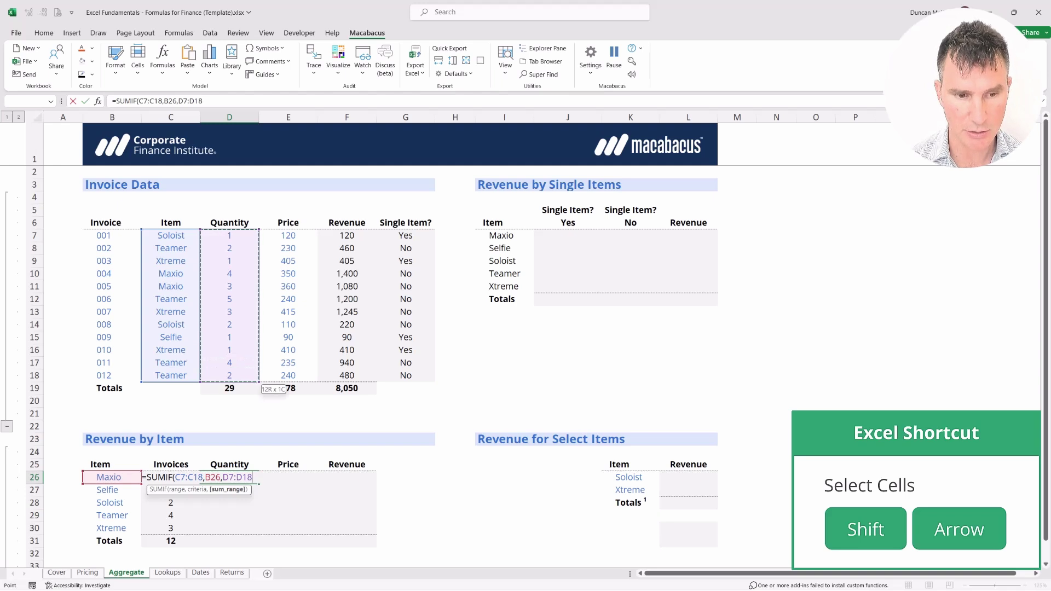
{"action": "type", "text": ")"}
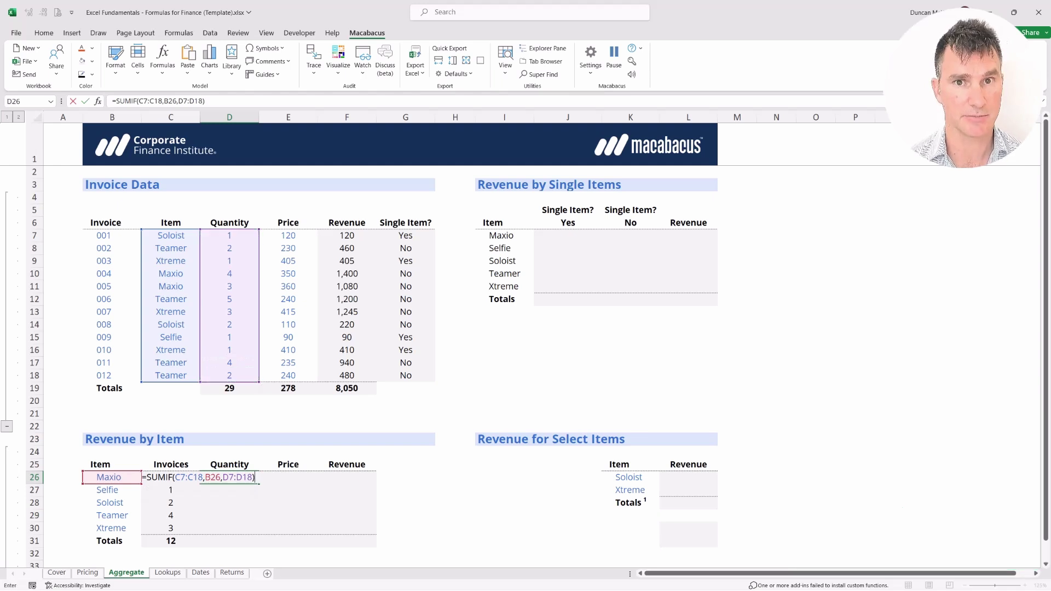
{"action": "key", "text": "Return"}
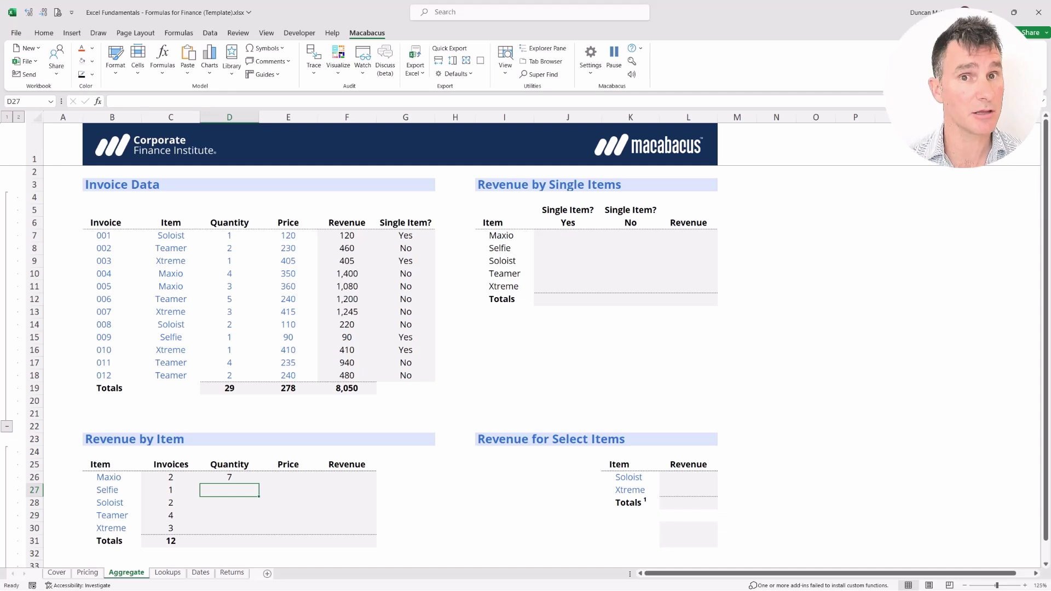
Edit the D26 formula to make its item range absolute, as $C$7:$C$18
{"action": "left_click", "coordinate": [230, 477]}
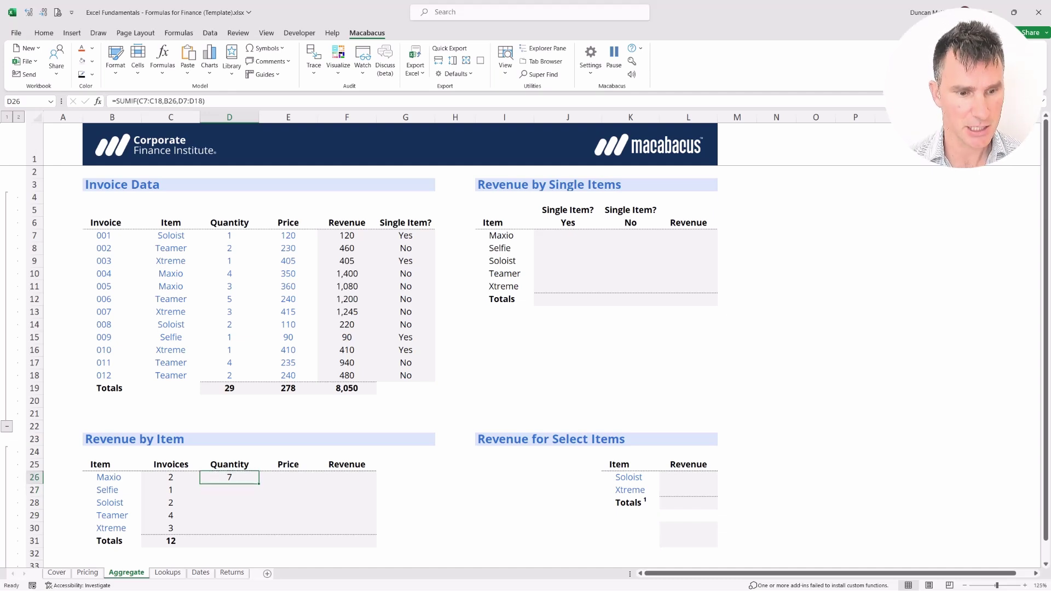
{"action": "key", "text": "F2"}
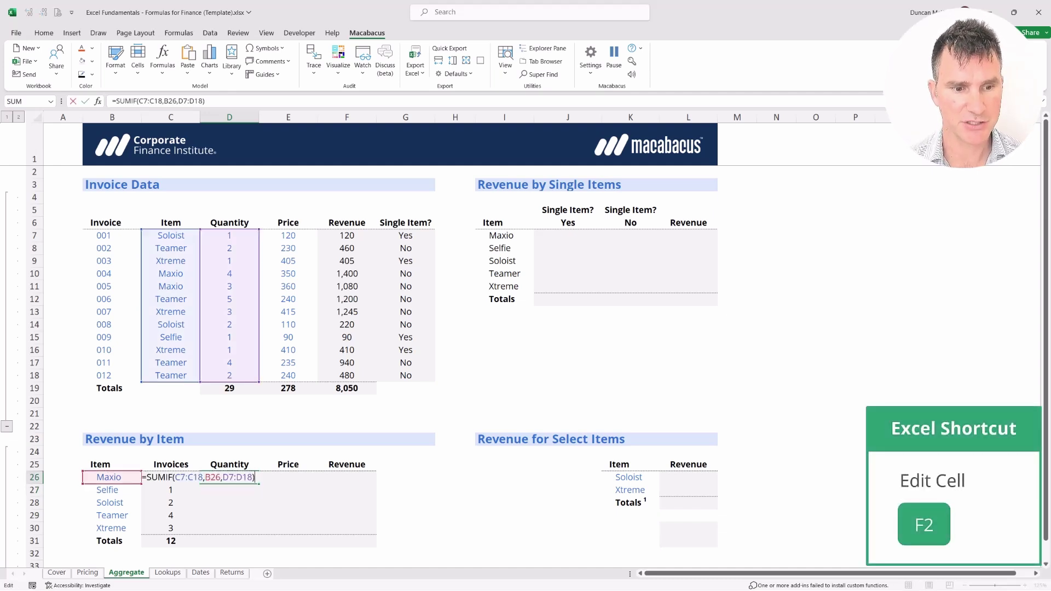
{"action": "left_click", "coordinate": [198, 477]}
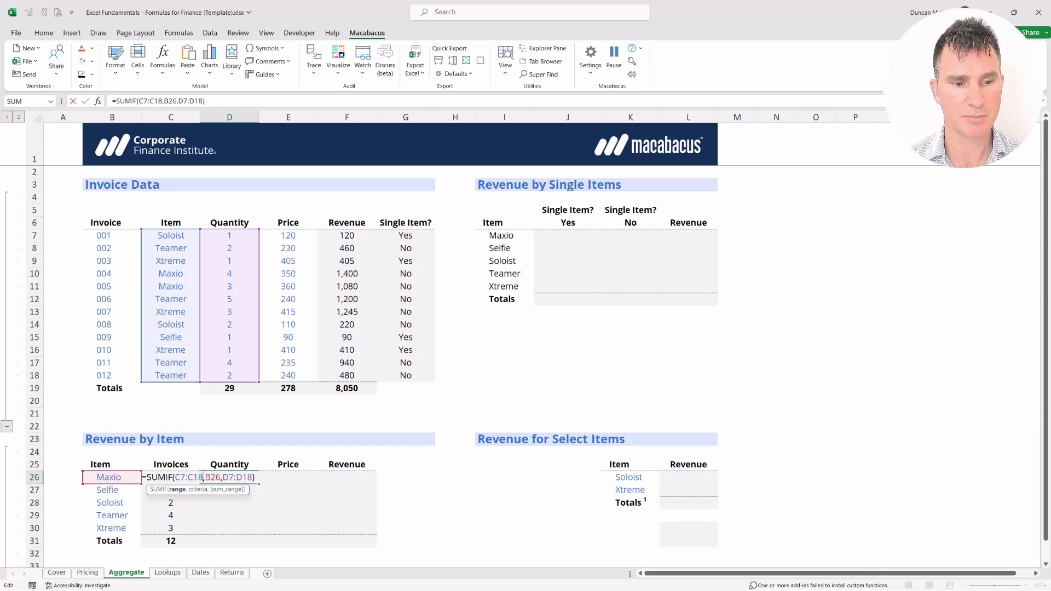
{"action": "key", "text": "shift+Left"}
{"action": "key", "text": "shift+Left"}
{"action": "key", "text": "shift+Left"}
{"action": "key", "text": "shift+Left"}
{"action": "key", "text": "shift+Left"}
{"action": "key", "text": "shift+Left"}
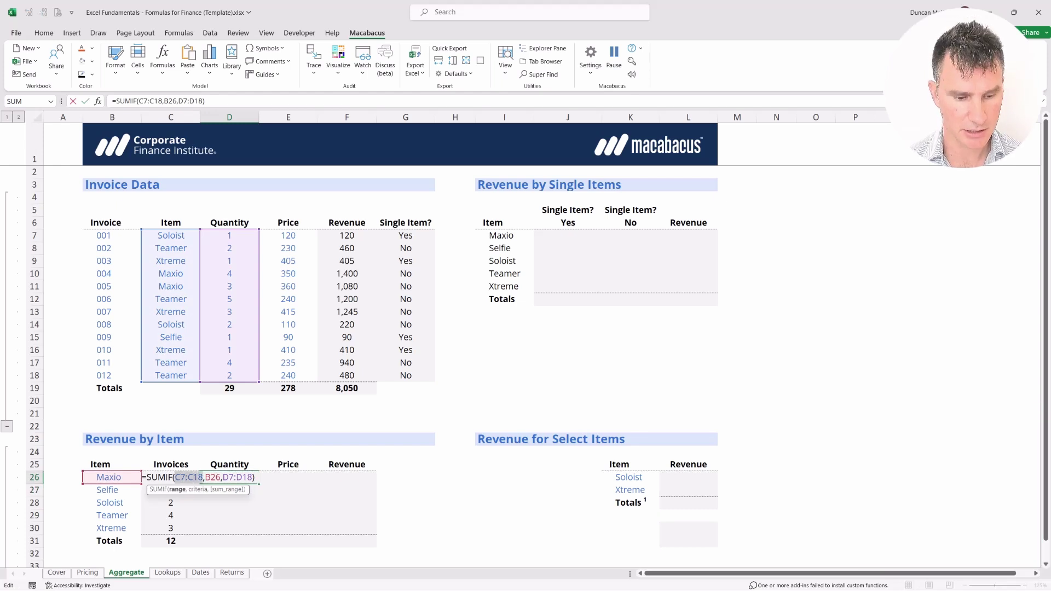
{"action": "key", "text": "F4"}
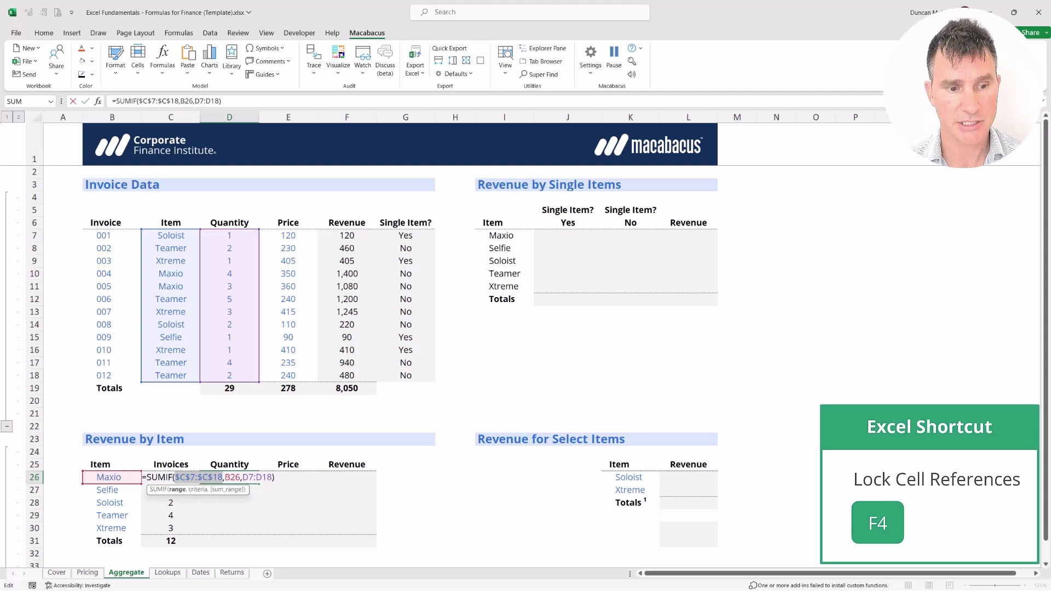
Make the sum range in the D26 formula absolute, as $D$7:$D$18
{"action": "key", "text": "Right"}
{"action": "key", "text": "Right"}
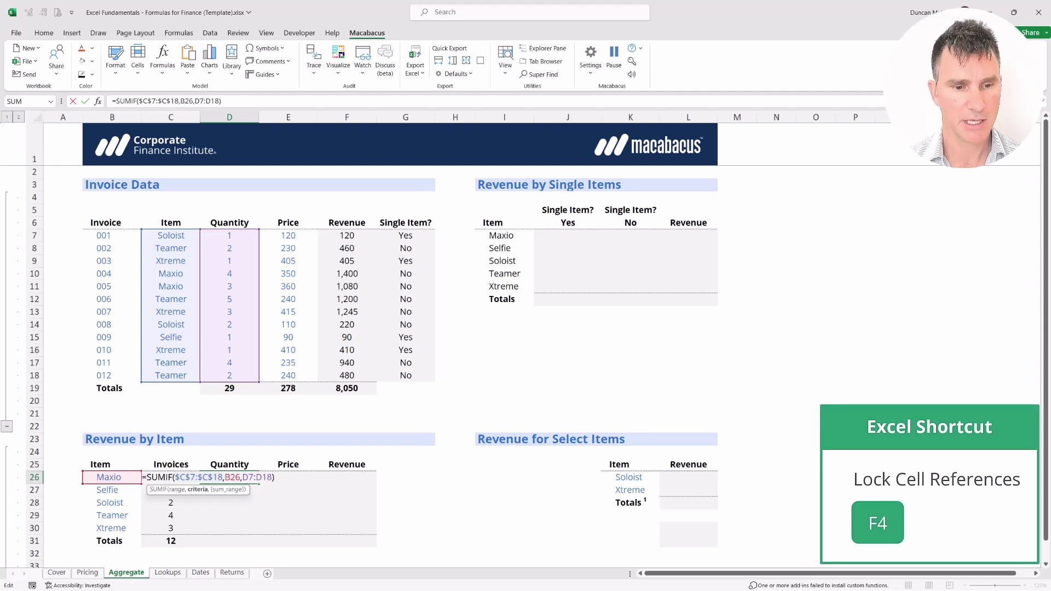
{"action": "key", "text": "Right"}
{"action": "key", "text": "shift+Right"}
{"action": "key", "text": "shift+Right"}
{"action": "key", "text": "shift+Right"}
{"action": "key", "text": "shift+Right"}
{"action": "key", "text": "shift+Right"}
{"action": "key", "text": "shift+Right"}
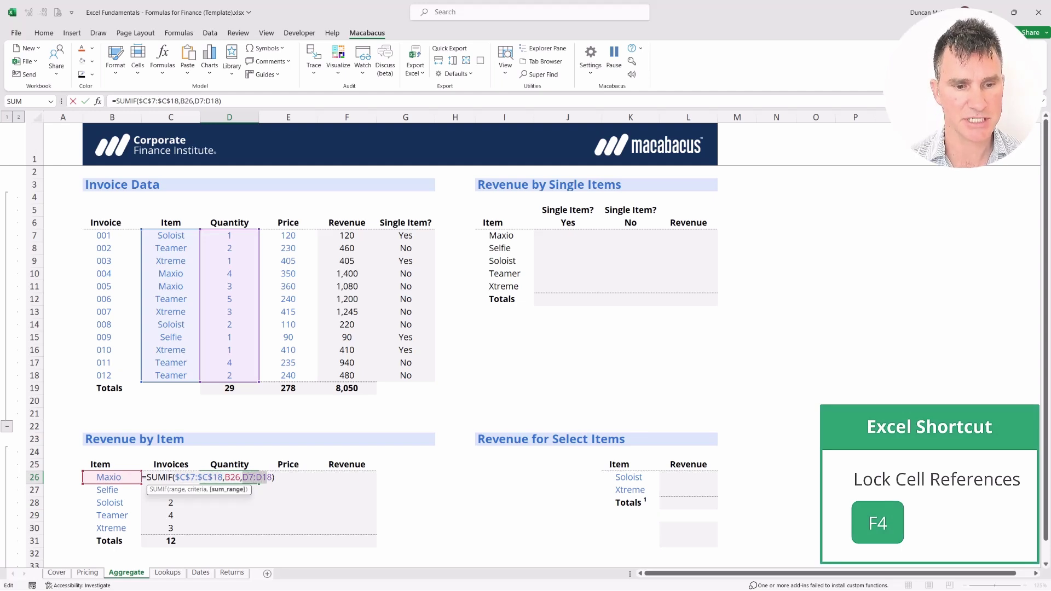
{"action": "key", "text": "F4"}
Lock only the column of the criteria reference in D26, as $B26, and commit the formula
{"action": "key", "text": "Left"}
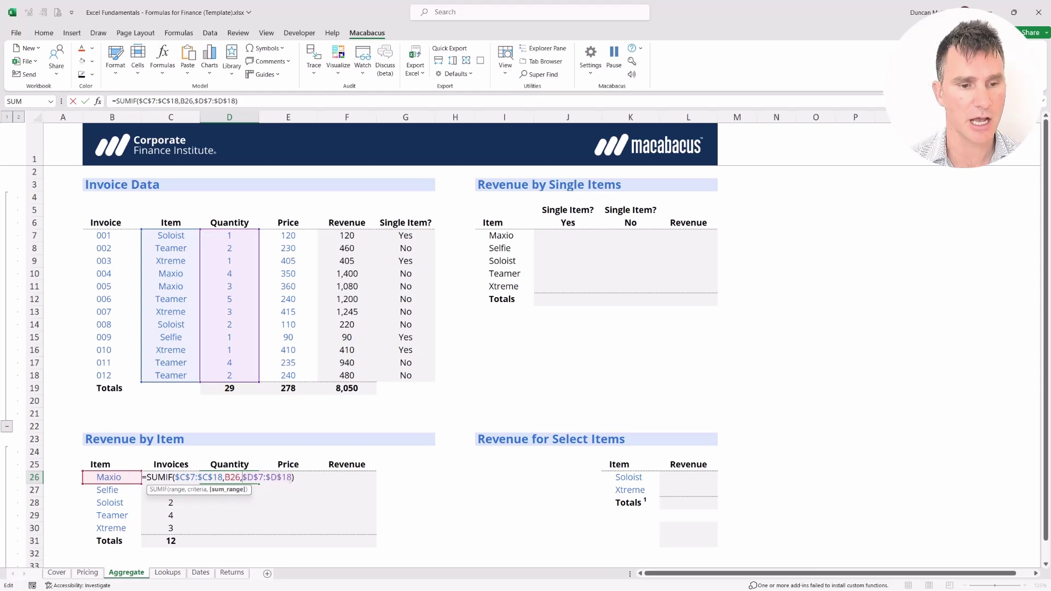
{"action": "key", "text": "shift+Right"}
{"action": "key", "text": "shift+Right"}
{"action": "key", "text": "shift+Right"}
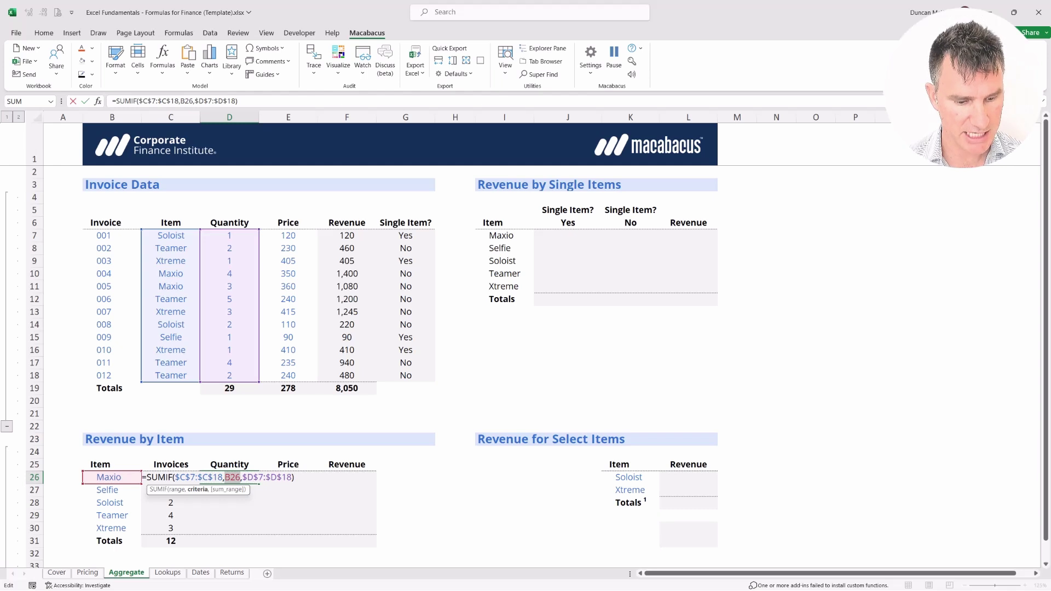
{"action": "key", "text": "F4"}
{"action": "key", "text": "F4"}
{"action": "key", "text": "F4"}
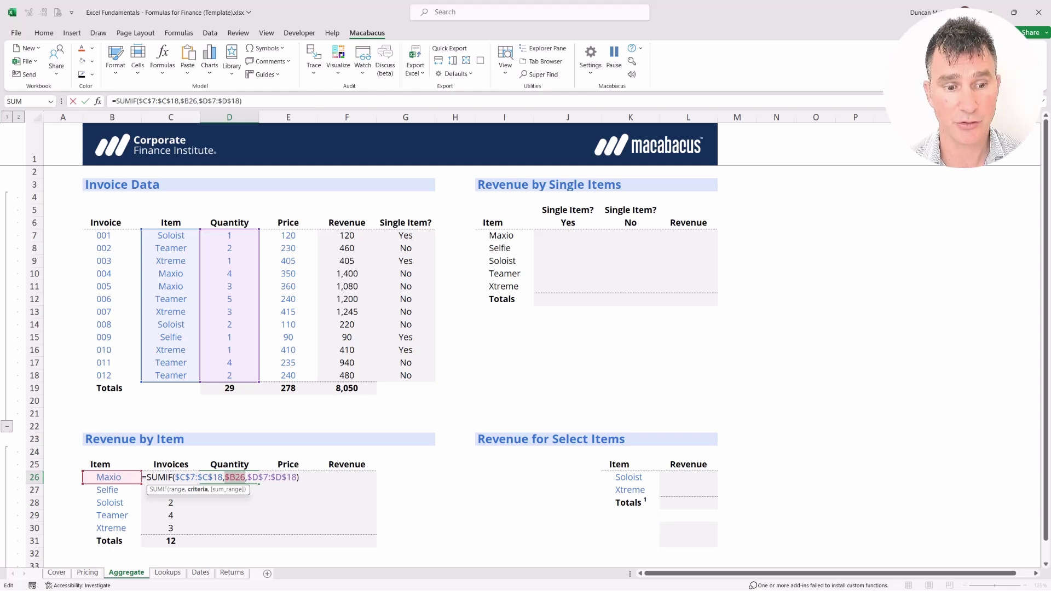
{"action": "key", "text": "Left"}
{"action": "key", "text": "shift+Right"}
{"action": "key", "text": "shift+Right"}
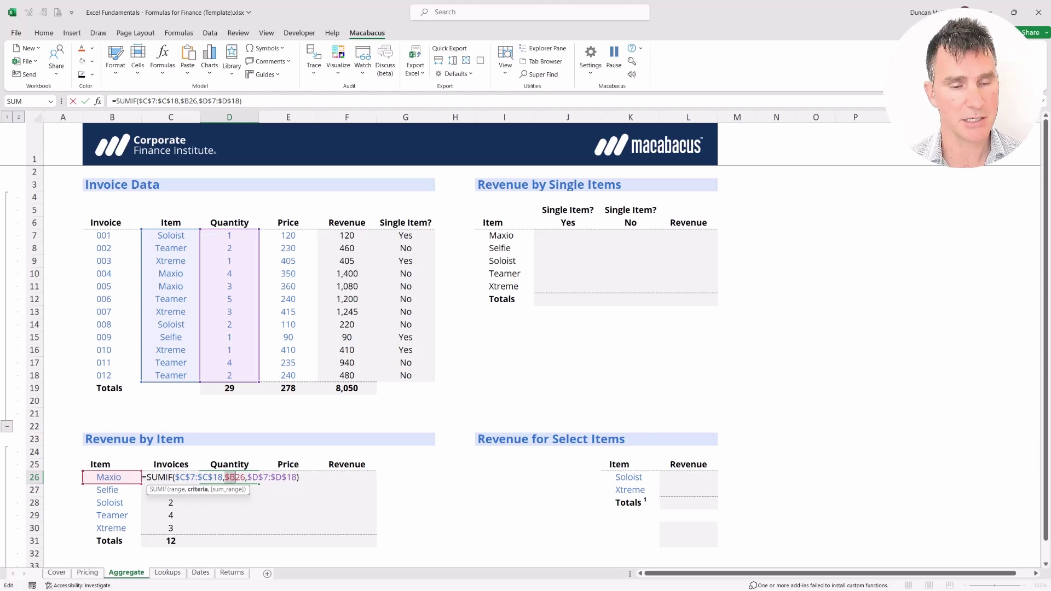
{"action": "key", "text": "Right"}
{"action": "key", "text": "shift+Right"}
{"action": "key", "text": "shift+Right"}
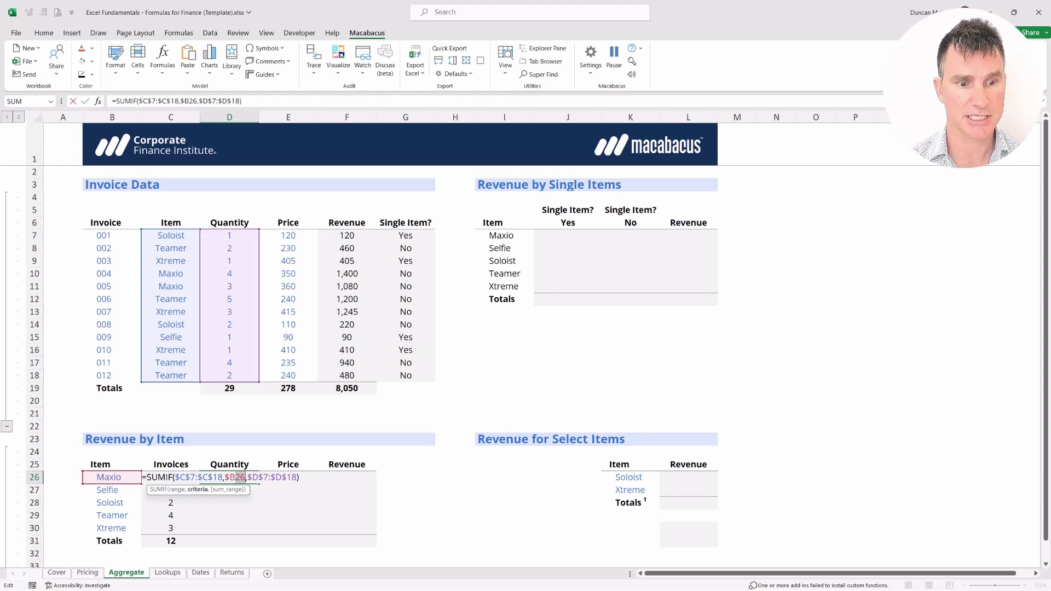
{"action": "key", "text": "Return"}
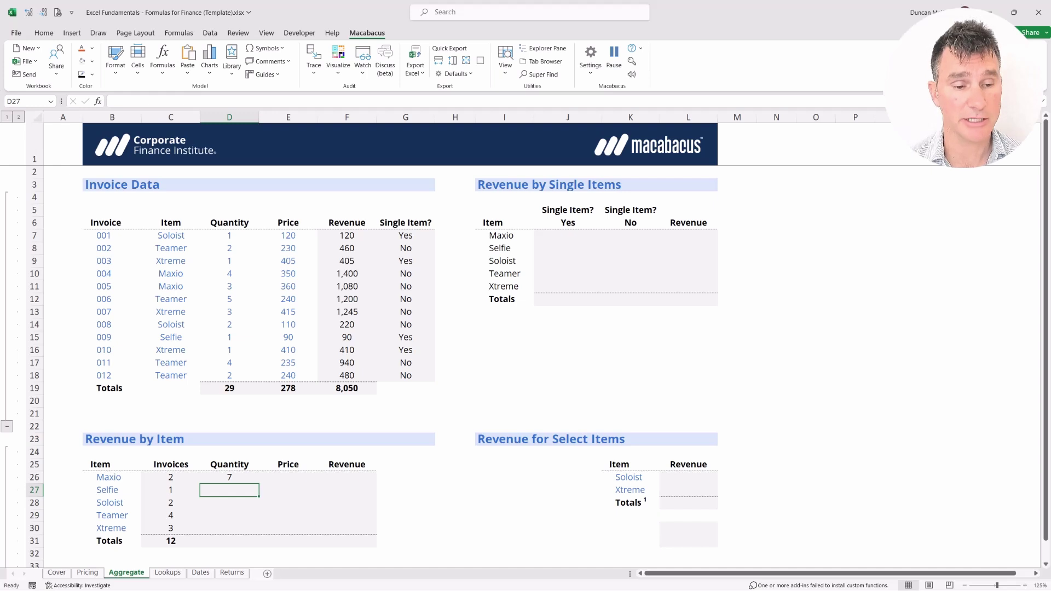
Fill the SUMIF formula from D26 down to the Xtreme row, covering D26:D30
{"action": "left_click", "coordinate": [230, 477]}
{"action": "key", "text": "shift+Down"}
{"action": "key", "text": "shift+Down"}
{"action": "key", "text": "shift+Down"}
{"action": "key", "text": "shift+Down"}
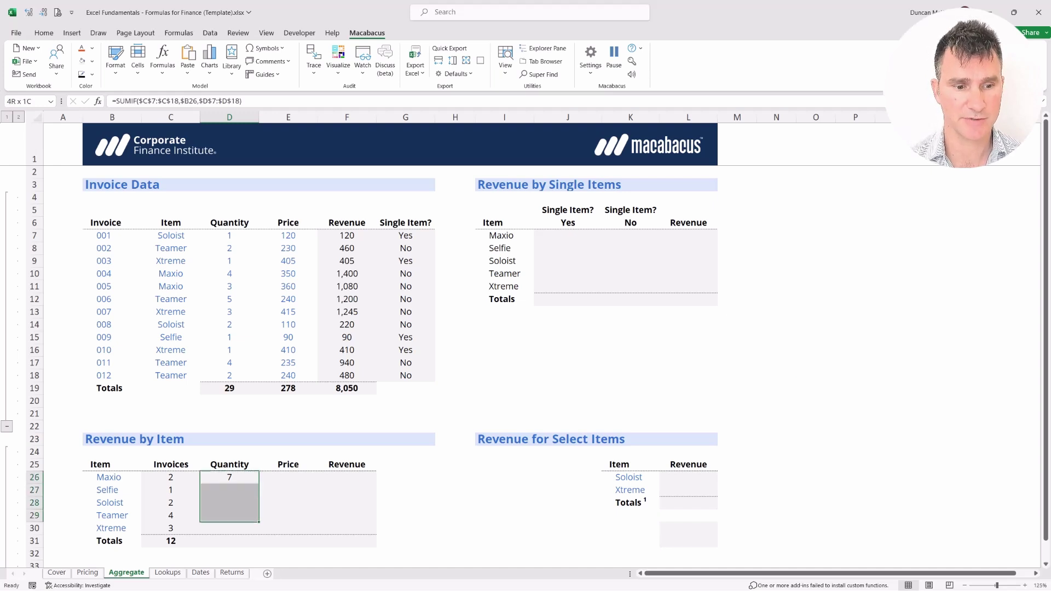
{"action": "key", "text": "ctrl+d"}
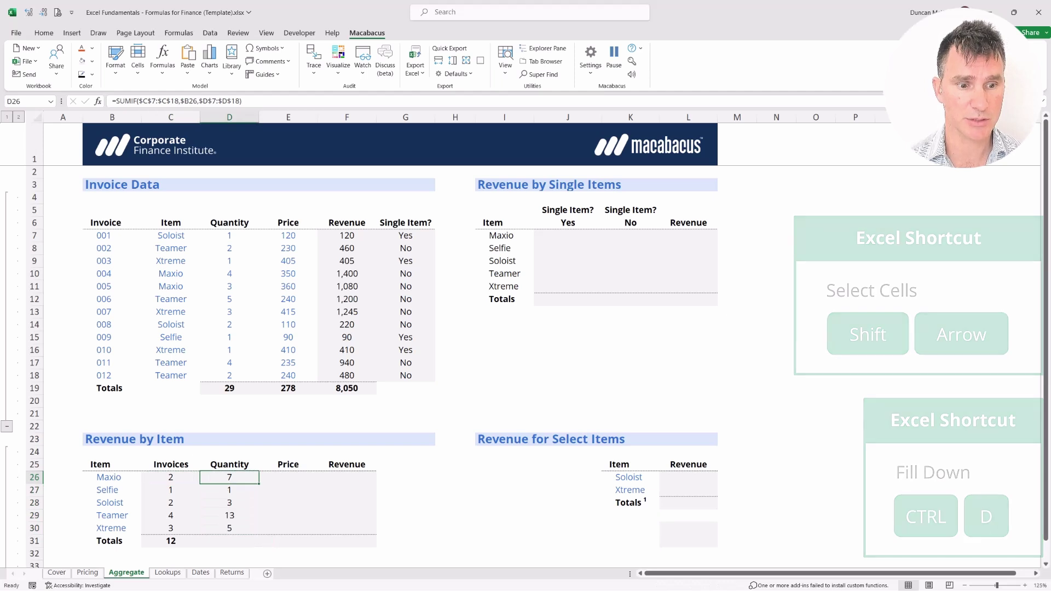
Check the cell references of the filled SUMIF formula in the Xtreme Quantity cell D30
{"action": "left_click", "coordinate": [229, 527]}
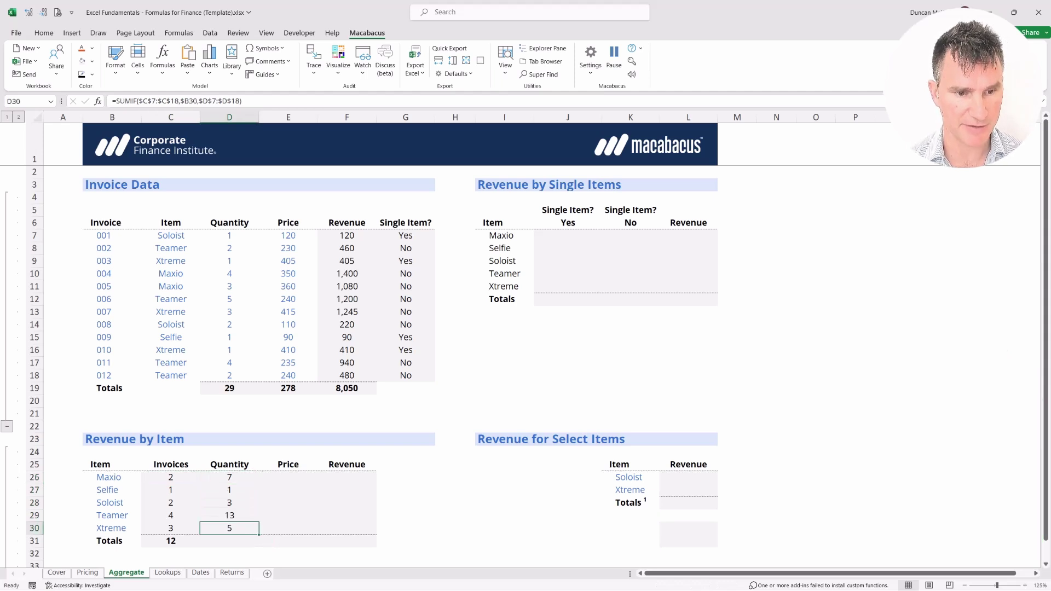
{"action": "key", "text": "F2"}
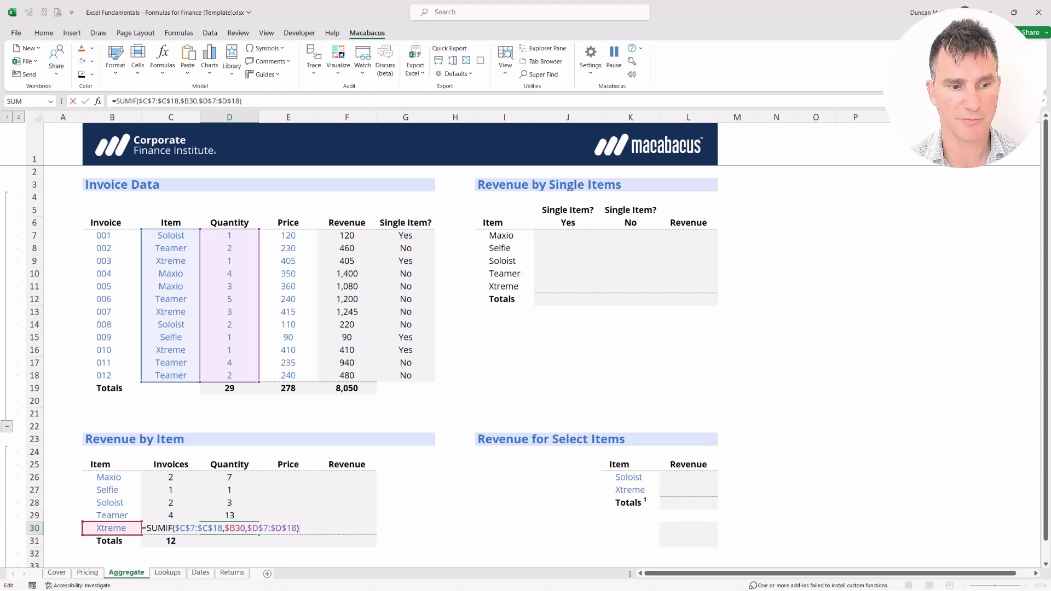
{"action": "key", "text": "Return"}
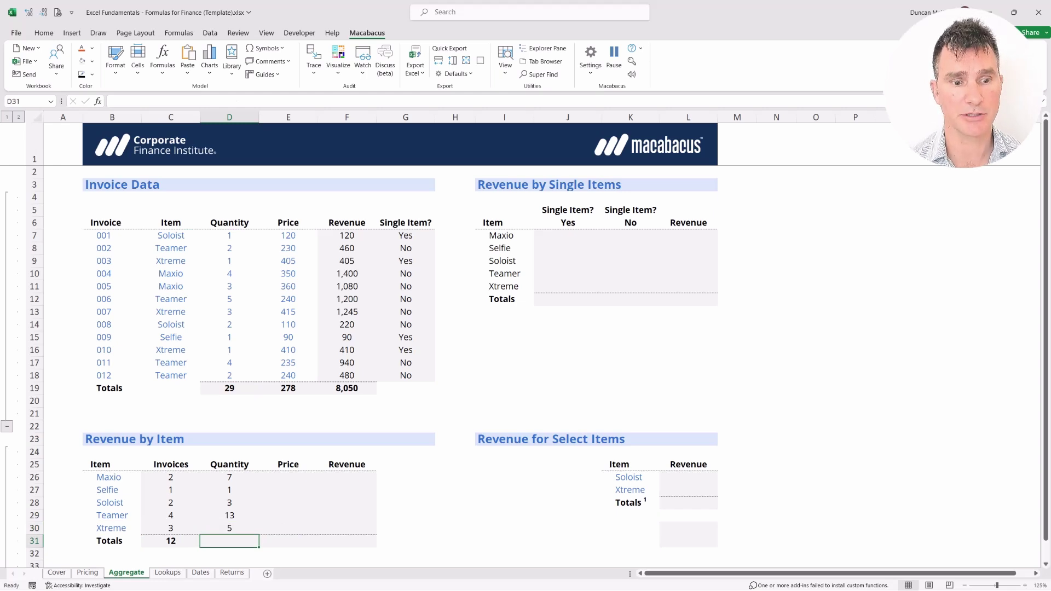
Total the Quantity column in D31 with AutoSum, then select the Invoices and Quantity totals together in C31:D31
{"action": "key", "text": "alt+equal"}
{"action": "key", "text": "Return"}
{"action": "left_click", "coordinate": [229, 540]}
{"action": "left_click_drag", "start_coordinate": [170, 540], "coordinate": [229, 540]}
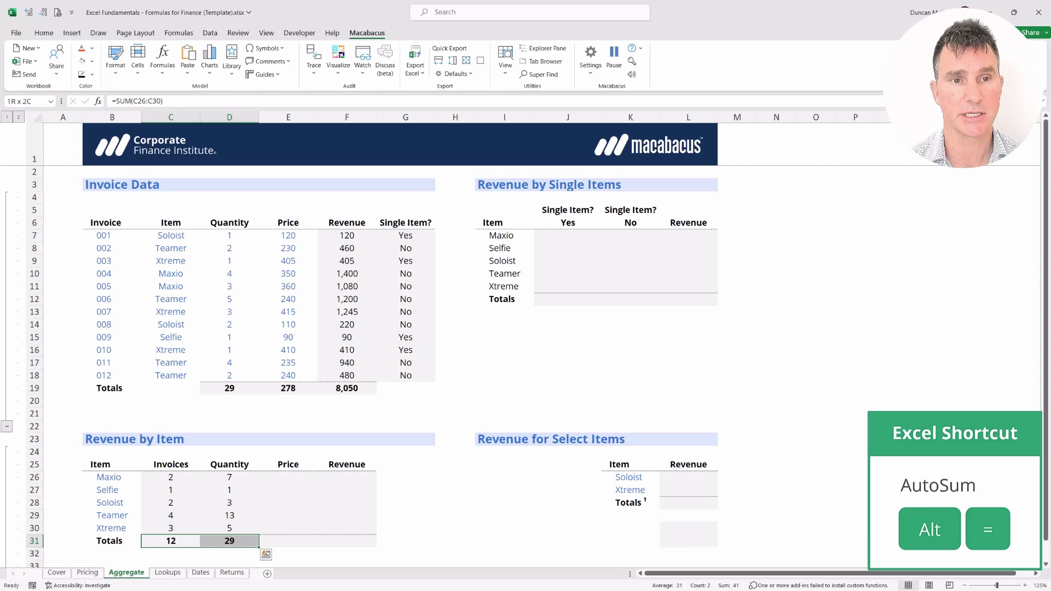
Examine the items and quantities of the two Maxio invoices in C10:D11 of the Invoice Data table
{"action": "key", "text": "Up"}
{"action": "key", "text": "Up"}
{"action": "key", "text": "Up"}
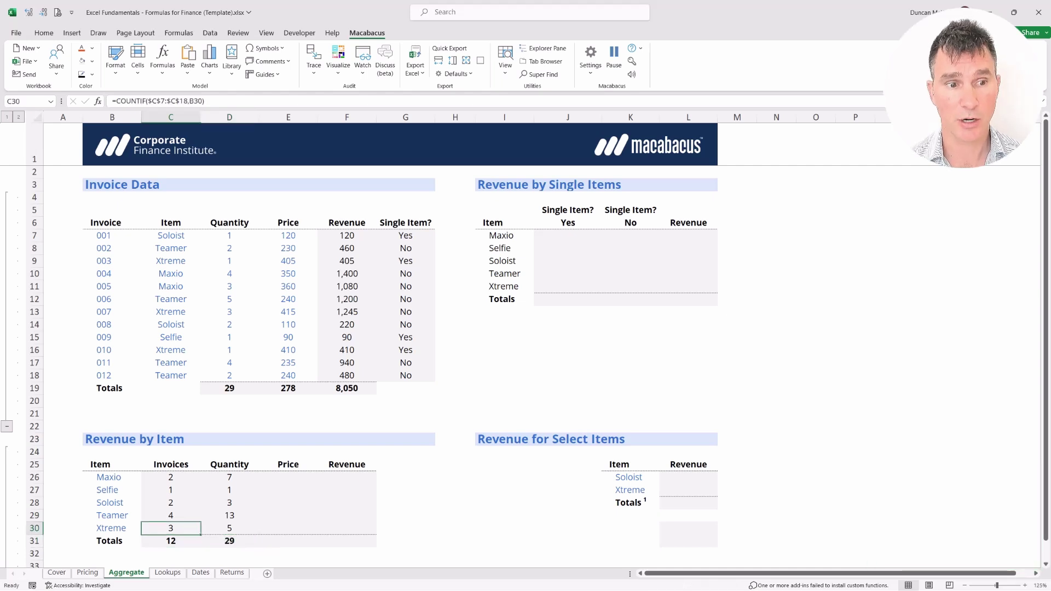
{"action": "key", "text": "Up"}
{"action": "key", "text": "Up"}
{"action": "key", "text": "Up"}
{"action": "key", "text": "Up"}
{"action": "key", "text": "Up"}
{"action": "key", "text": "Up"}
{"action": "key", "text": "Up"}
{"action": "key", "text": "Up"}
{"action": "key", "text": "Up"}
{"action": "key", "text": "Up"}
{"action": "key", "text": "Up"}
{"action": "key", "text": "Up"}
{"action": "key", "text": "Up"}
{"action": "key", "text": "Up"}
{"action": "key", "text": "Up"}
{"action": "key", "text": "Up"}
{"action": "key", "text": "Up"}
{"action": "key", "text": "Up"}
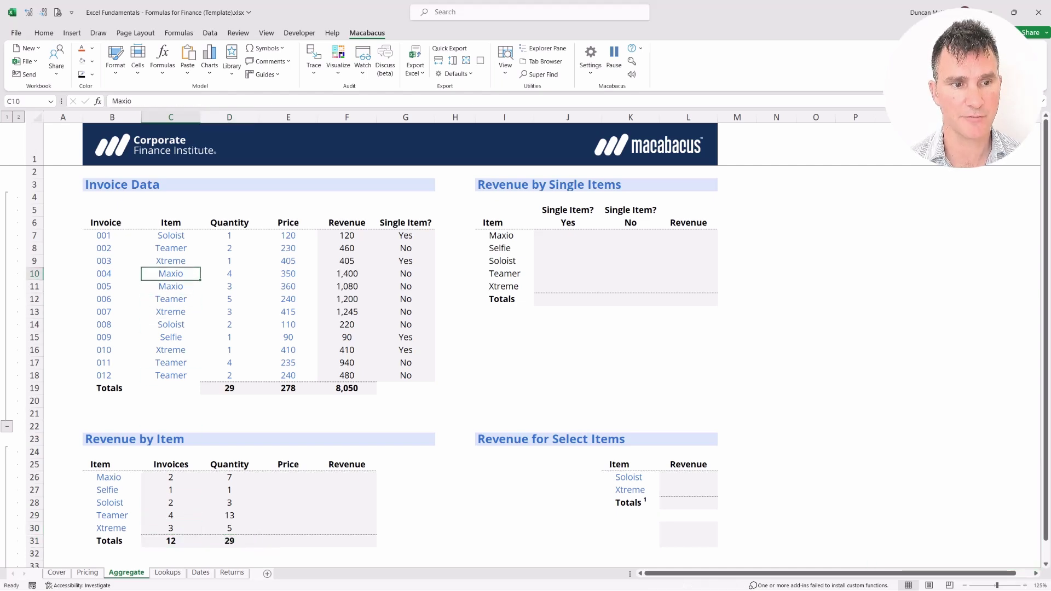
{"action": "key", "text": "shift+Down"}
{"action": "key", "text": "shift+Right"}
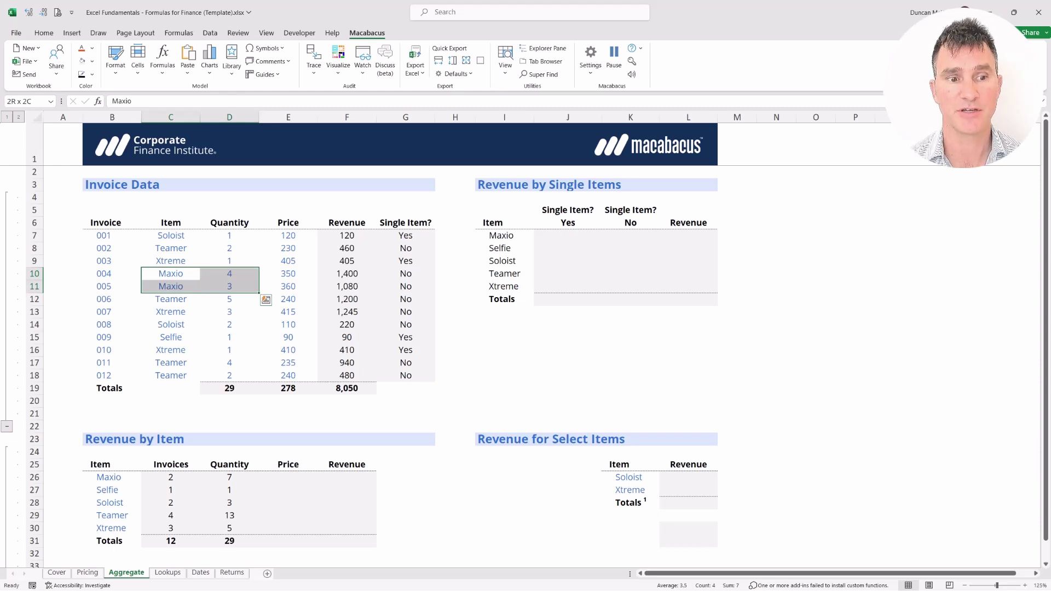
Check the Maxio quantity under the Quantity heading of the Revenue by Item table, in D25:D26
{"action": "key", "text": "Down"}
{"action": "key", "text": "Down"}
{"action": "key", "text": "Down"}
{"action": "key", "text": "Down"}
{"action": "key", "text": "Down"}
{"action": "key", "text": "Down"}
{"action": "key", "text": "Down"}
{"action": "key", "text": "Down"}
{"action": "key", "text": "Down"}
{"action": "key", "text": "Down"}
{"action": "key", "text": "Down"}
{"action": "key", "text": "Down"}
{"action": "key", "text": "Down"}
{"action": "key", "text": "Down"}
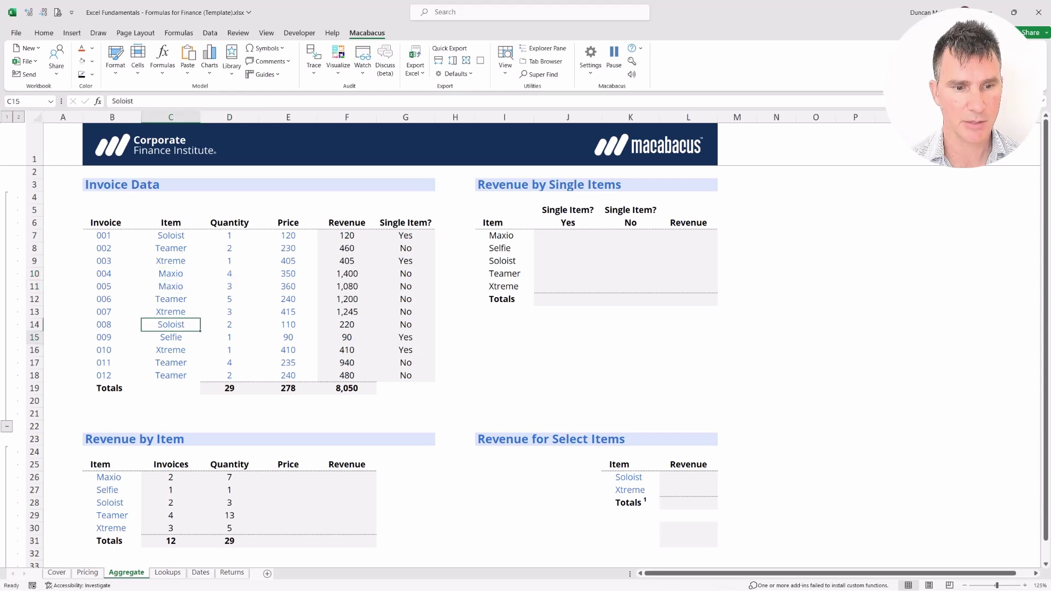
{"action": "key", "text": "Right"}
{"action": "key", "text": "Down"}
{"action": "key", "text": "shift+Down"}
{"action": "key", "text": "shift+Up"}
{"action": "key", "text": "shift+Down"}
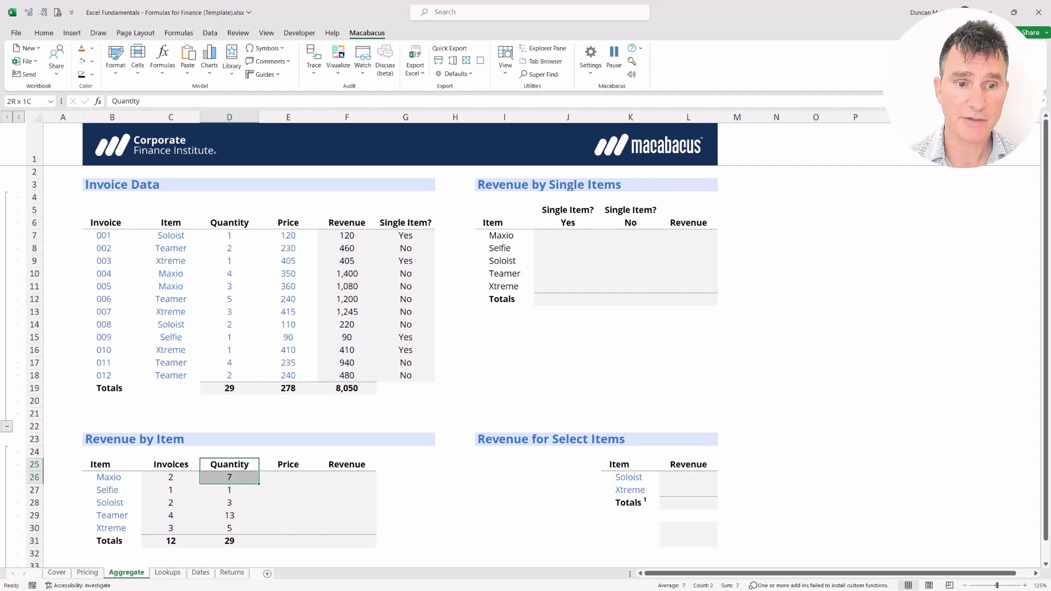
Examine the items, quantities and revenues of the two Maxio invoices in rows 10 and 11
{"action": "key", "text": "Up"}
{"action": "key", "text": "Up"}
{"action": "key", "text": "Up"}
{"action": "key", "text": "Up"}
{"action": "key", "text": "Up"}
{"action": "key", "text": "Up"}
{"action": "key", "text": "Up"}
{"action": "key", "text": "Up"}
{"action": "key", "text": "Up"}
{"action": "key", "text": "Up"}
{"action": "key", "text": "Up"}
{"action": "key", "text": "Up"}
{"action": "key", "text": "Up"}
{"action": "key", "text": "Up"}
{"action": "key", "text": "Up"}
{"action": "key", "text": "Left"}
{"action": "key", "text": "shift+Down"}
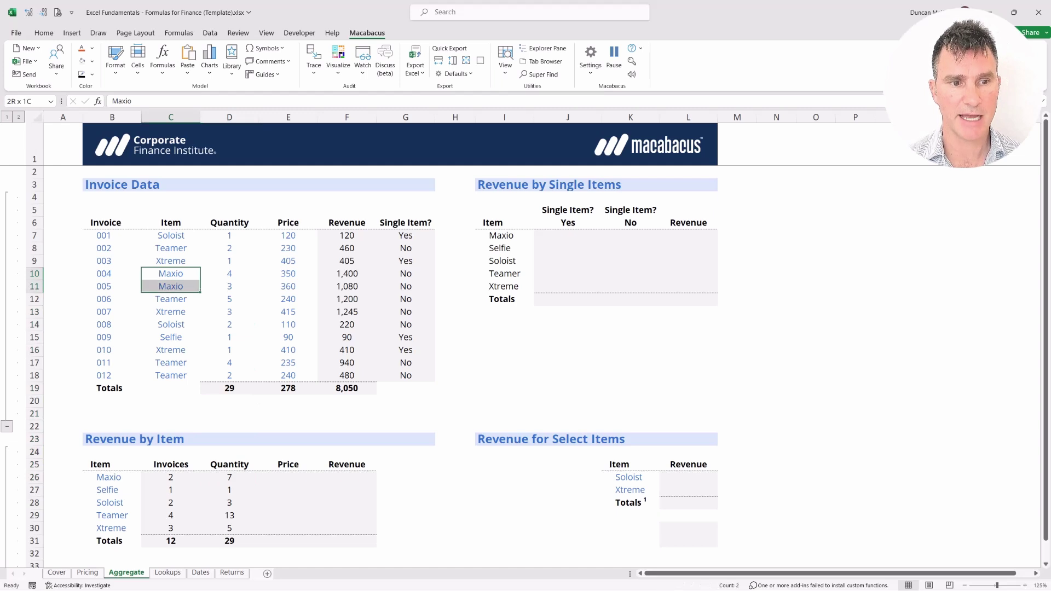
{"action": "key", "text": "shift+Right"}
{"action": "key", "text": "Right"}
{"action": "key", "text": "shift+Down"}
{"action": "key", "text": "shift+Up"}
{"action": "key", "text": "shift+Down"}
{"action": "key", "text": "Right"}
{"action": "key", "text": "Right"}
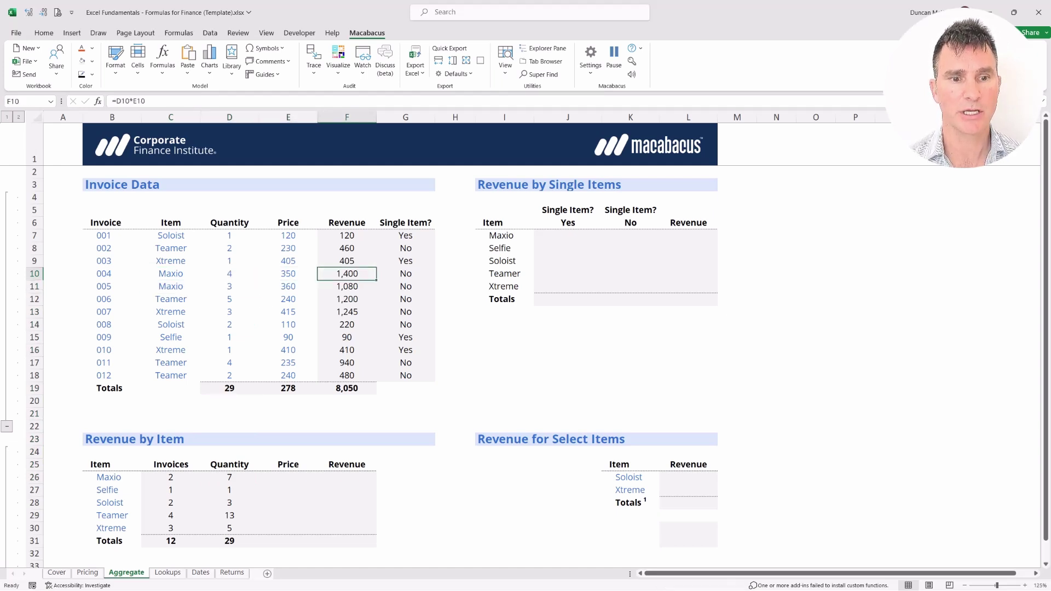
{"action": "key", "text": "shift+Down"}
{"action": "key", "text": "shift+Up"}
{"action": "key", "text": "shift+Down"}
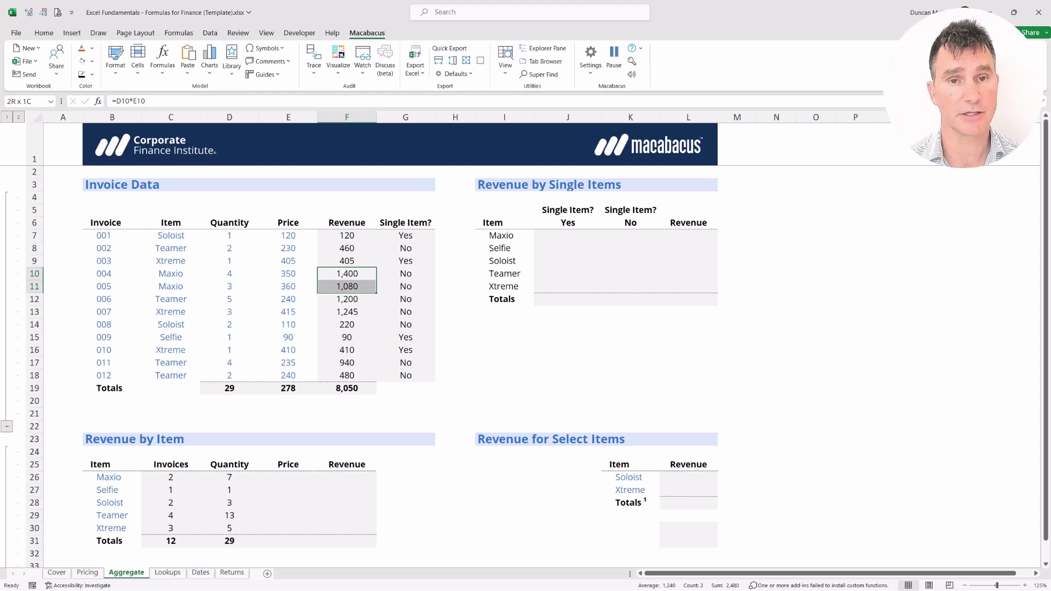
Copy the Quantity formulas and total in D26:D31 to the Revenue column, F26:F31, of the Revenue by Item table
{"action": "key", "text": "Left"}
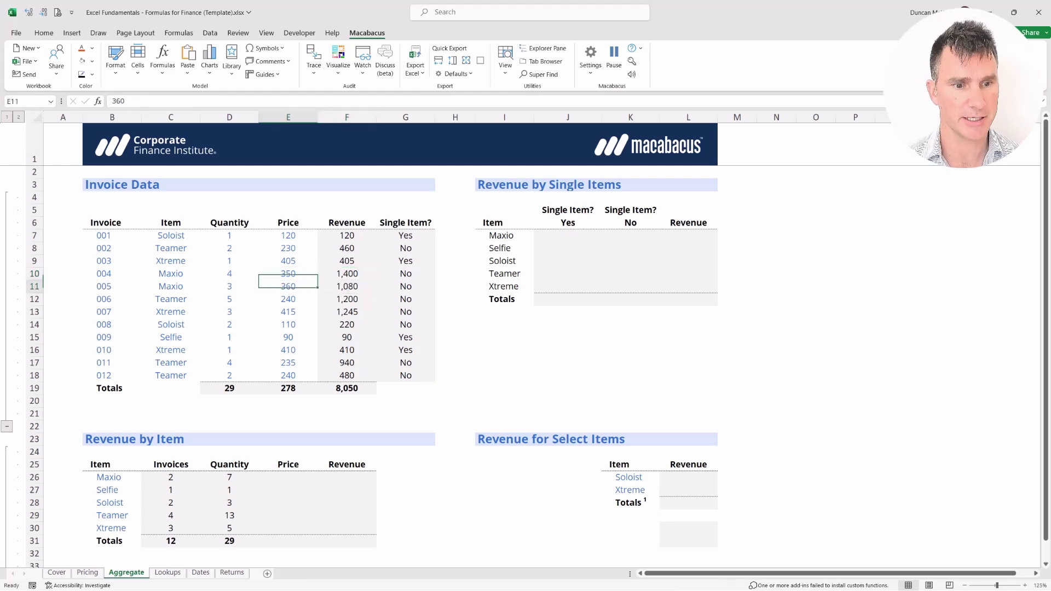
{"action": "key", "text": "Down"}
{"action": "key", "text": "Down"}
{"action": "key", "text": "Down"}
{"action": "key", "text": "Left"}
{"action": "key", "text": "Down"}
{"action": "key", "text": "Down"}
{"action": "key", "text": "Down"}
{"action": "key", "text": "Down"}
{"action": "key", "text": "Down"}
{"action": "key", "text": "Down"}
{"action": "key", "text": "Down"}
{"action": "key", "text": "Down"}
{"action": "key", "text": "Down"}
{"action": "key", "text": "Down"}
{"action": "key", "text": "Down"}
{"action": "key", "text": "Down"}
{"action": "key", "text": "Down"}
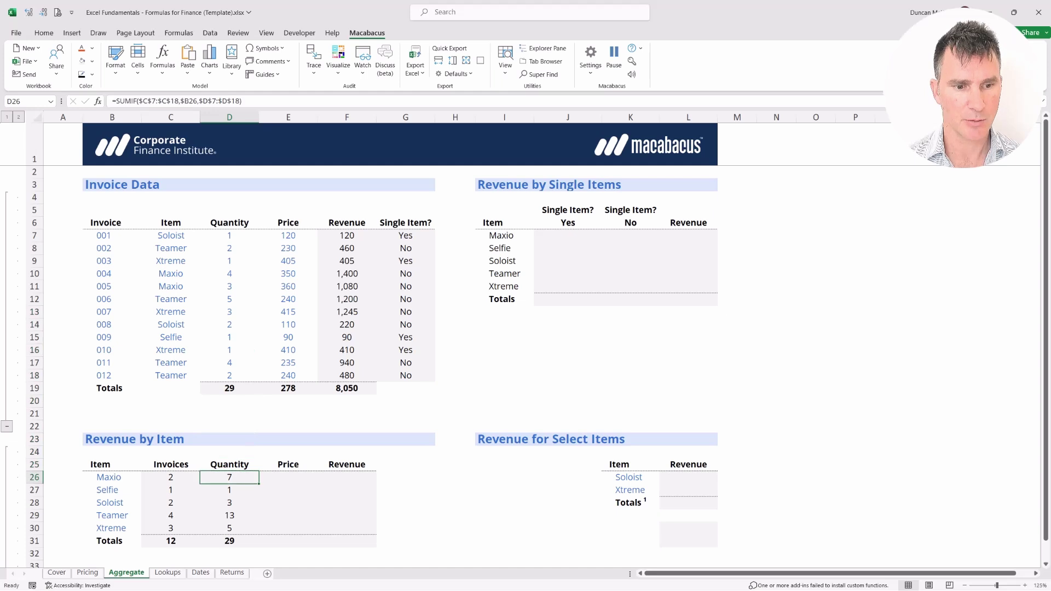
{"action": "key", "text": "shift+Down"}
{"action": "key", "text": "shift+Down"}
{"action": "key", "text": "shift+Down"}
{"action": "key", "text": "shift+Down"}
{"action": "key", "text": "shift+Down"}
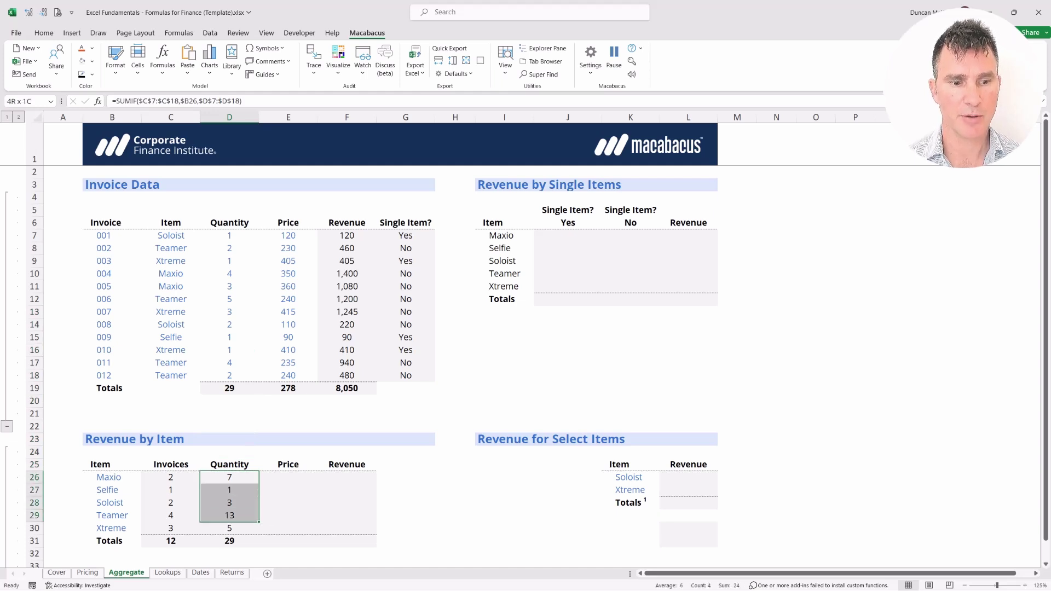
{"action": "key", "text": "ctrl+c"}
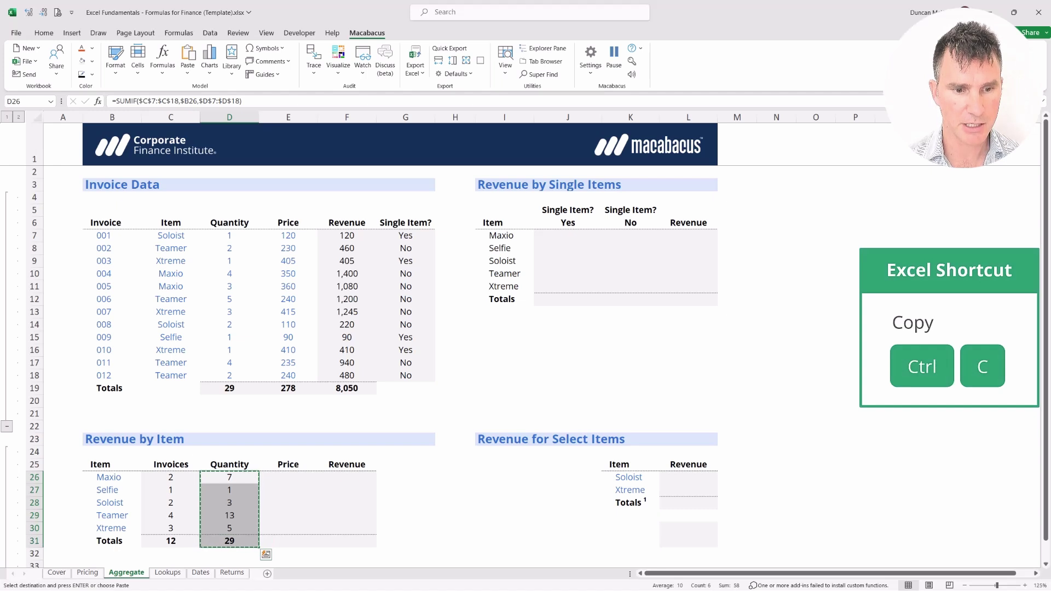
{"action": "key", "text": "Right"}
{"action": "key", "text": "Right"}
{"action": "key", "text": "ctrl+v"}
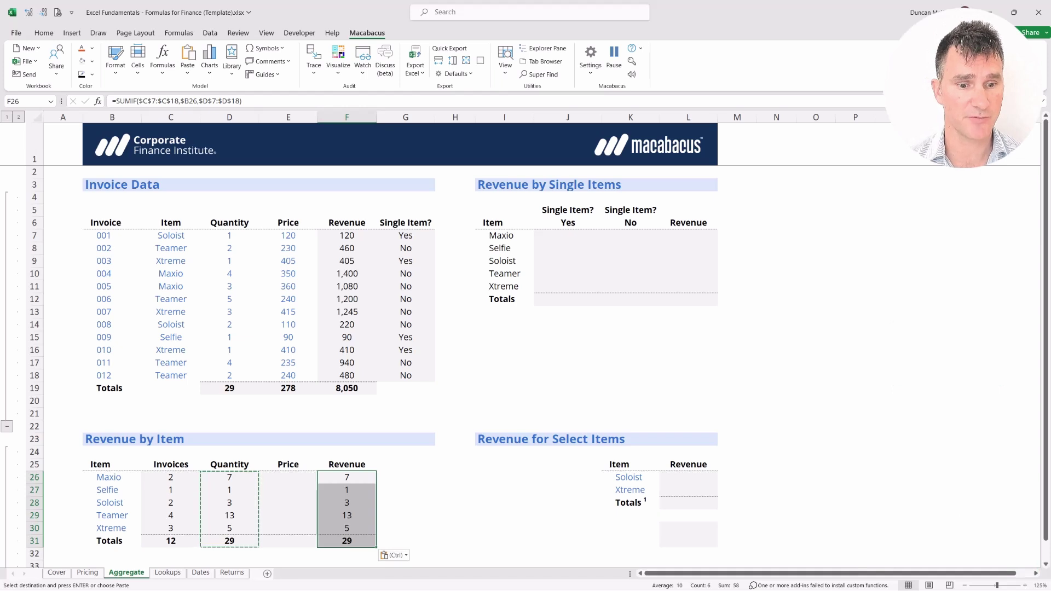
Change the sum range of the Maxio Revenue formula in F26 to $F$7:$F$18 and commit it
{"action": "left_click", "coordinate": [405, 478]}
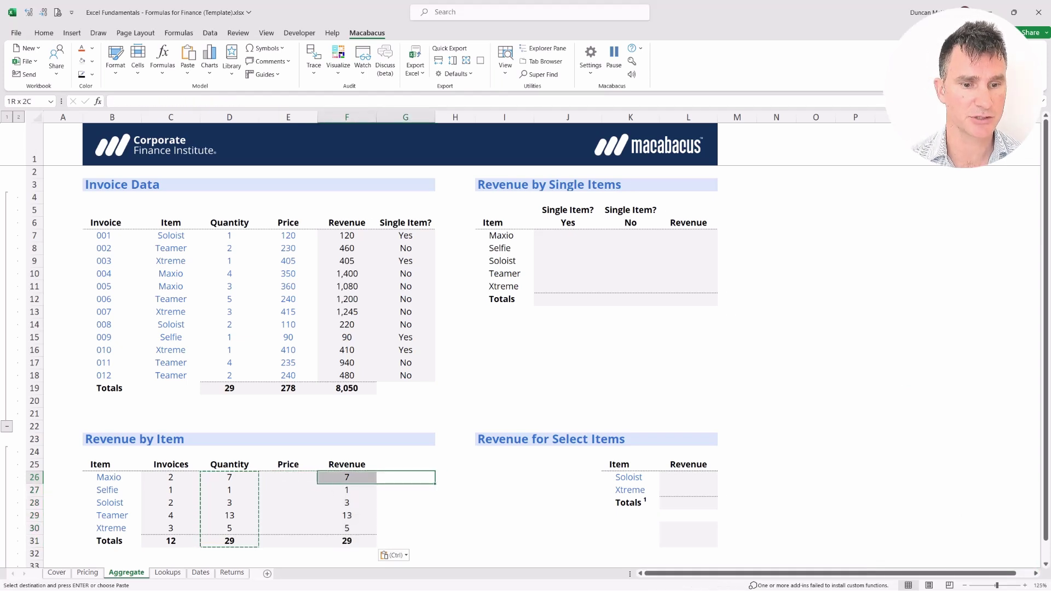
{"action": "key", "text": "shift+Left"}
{"action": "key", "text": "F2"}
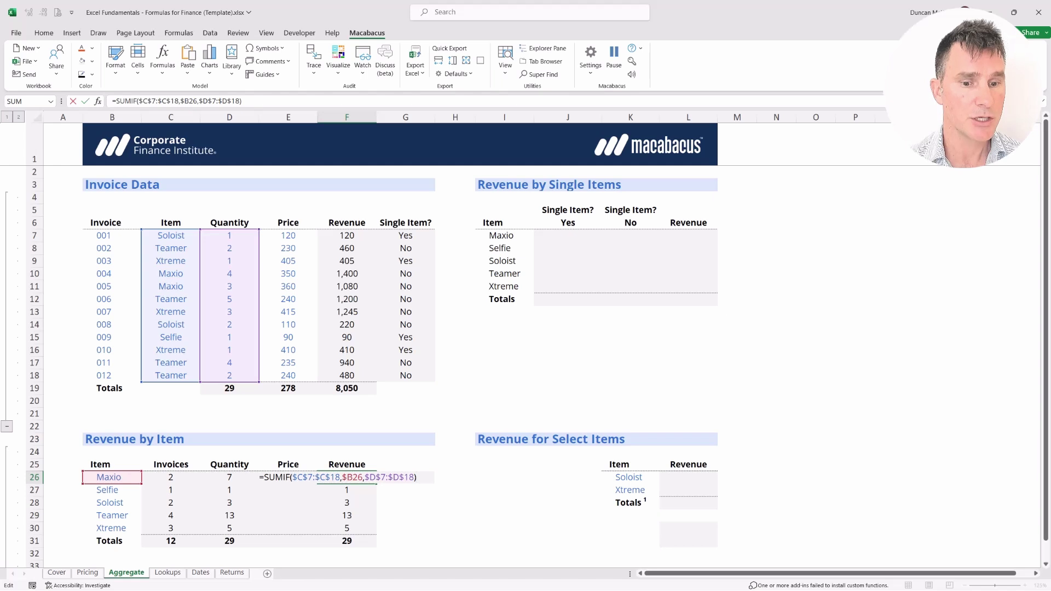
{"action": "left_click", "coordinate": [409, 477]}
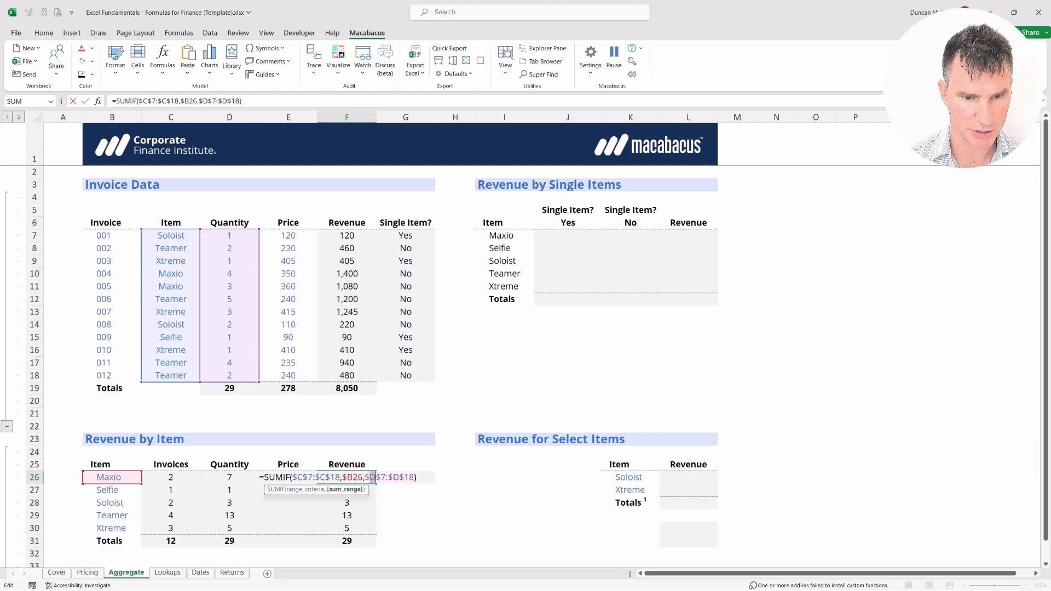
{"action": "type", "text": "F"}
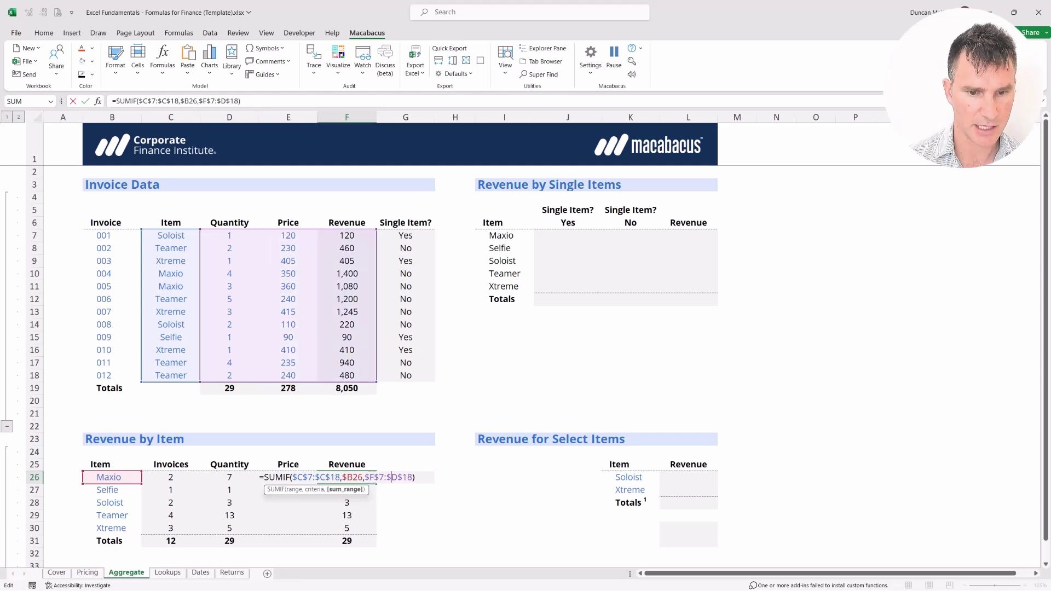
{"action": "key", "text": "shift+Right"}
{"action": "type", "text": "F"}
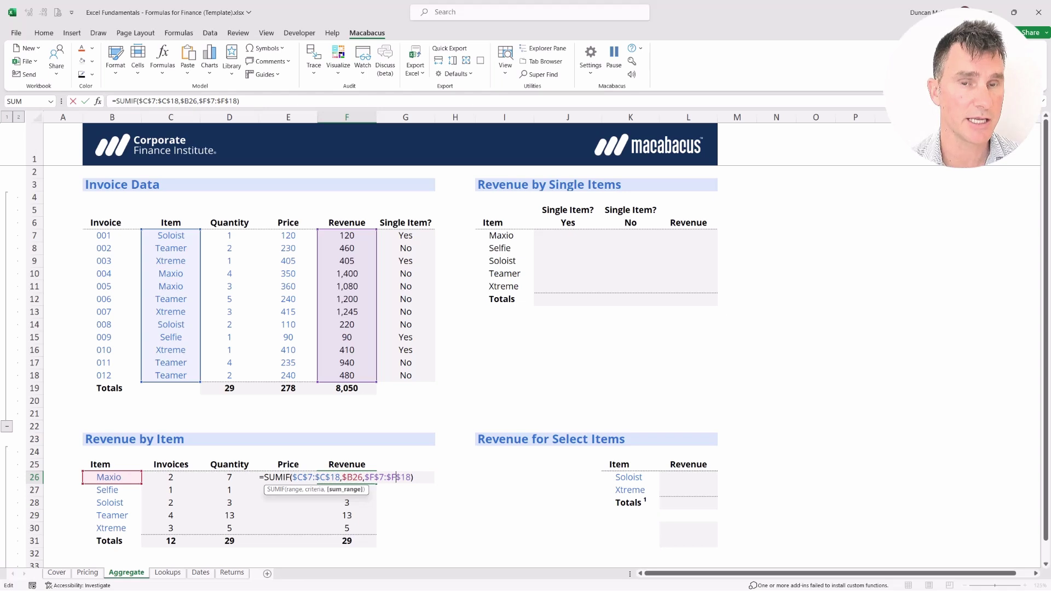
{"action": "mouse_move", "coordinate": [318, 307]}
{"action": "left_mouse_down"}
{"action": "mouse_move", "coordinate": [200, 306]}
{"action": "mouse_move", "coordinate": [317, 306]}
{"action": "left_mouse_up"}
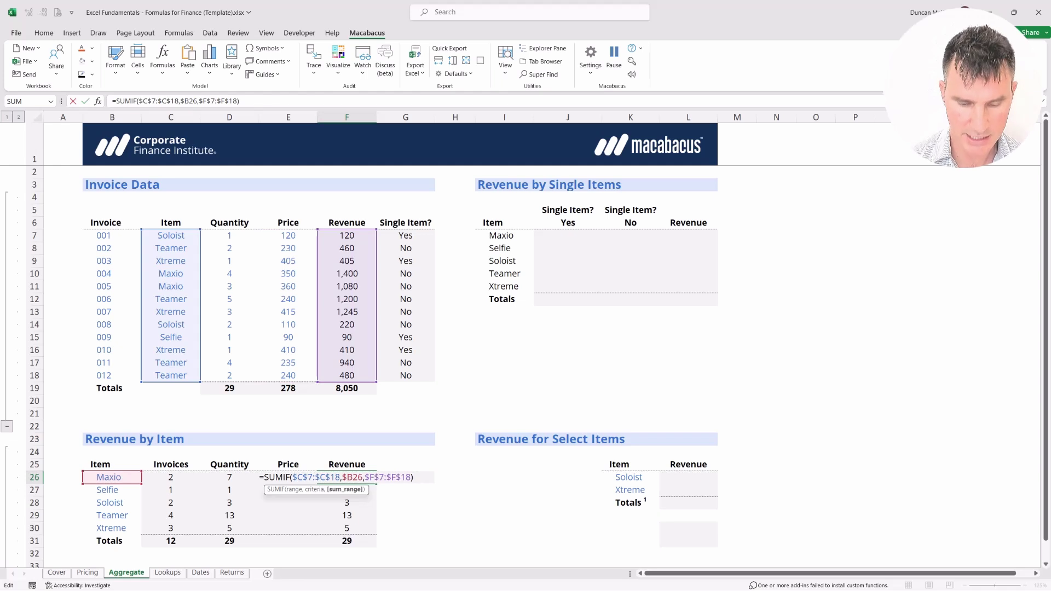
{"action": "key", "text": "Return"}
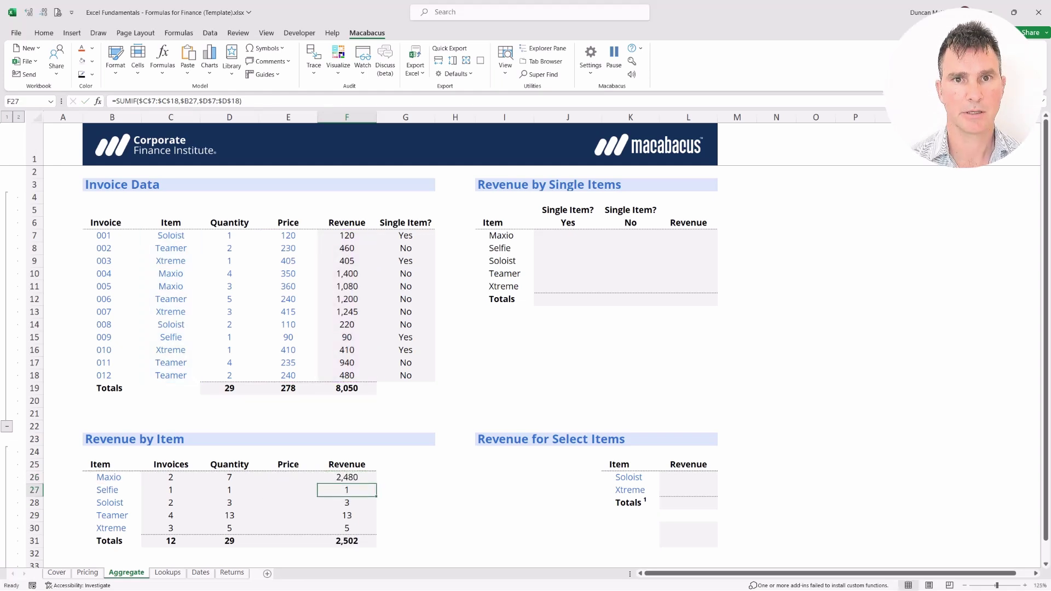
Fill the corrected Revenue formula from F26 down to the Xtreme row, covering F26:F30
{"action": "mouse_move", "coordinate": [346, 477]}
{"action": "left_mouse_down"}
{"action": "mouse_move", "coordinate": [405, 477]}
{"action": "mouse_move", "coordinate": [346, 476]}
{"action": "left_mouse_up"}
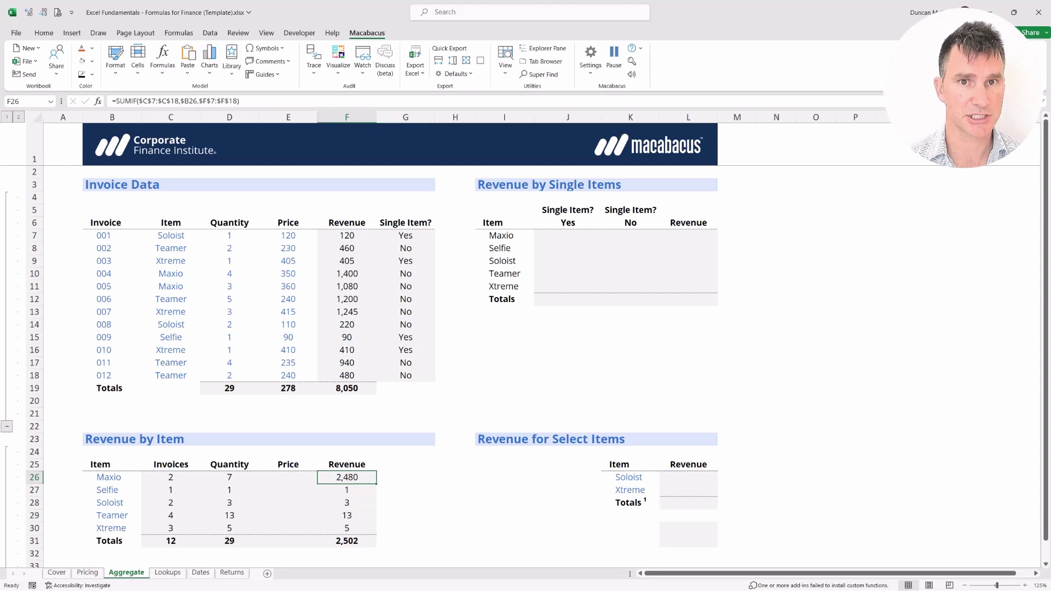
{"action": "key", "text": "shift+Down"}
{"action": "key", "text": "shift+Down"}
{"action": "key", "text": "shift+Down"}
{"action": "key", "text": "shift+Down"}
{"action": "key", "text": "shift+Up"}
{"action": "key", "text": "shift+Down"}
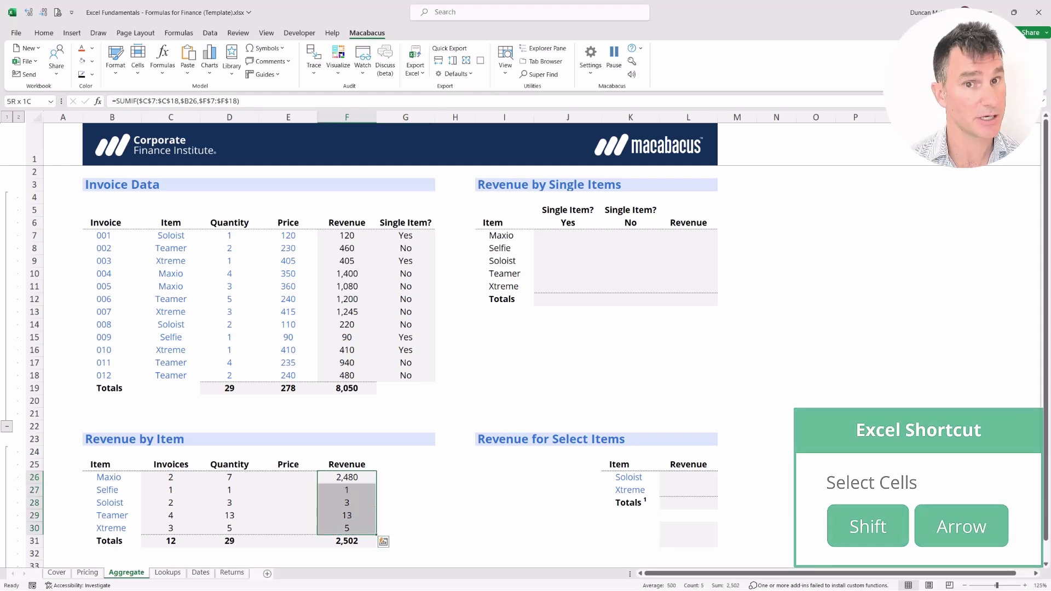
{"action": "key", "text": "ctrl+d"}
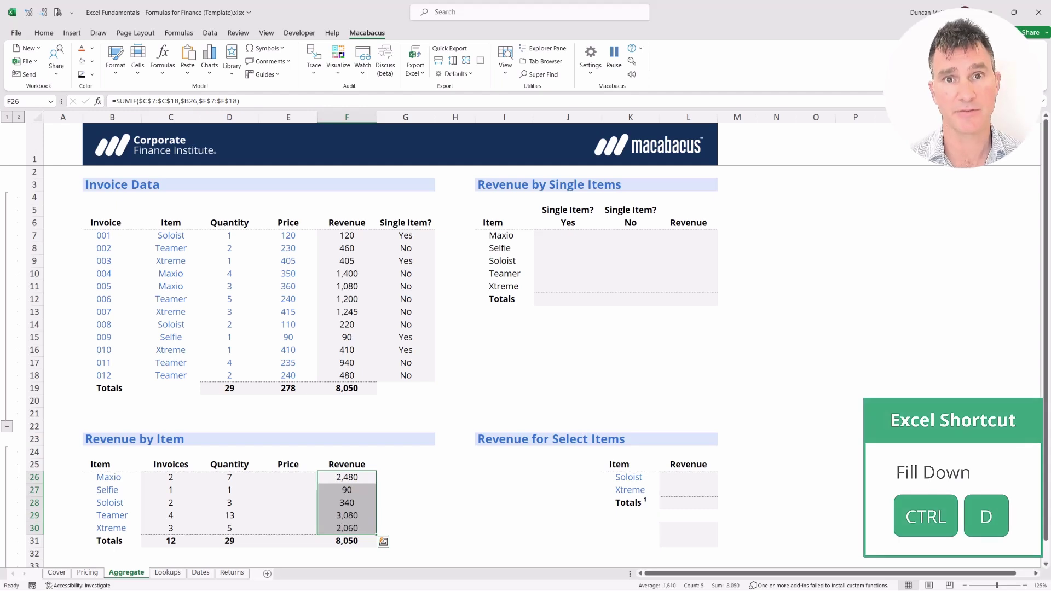
{"action": "key", "text": "shift"}
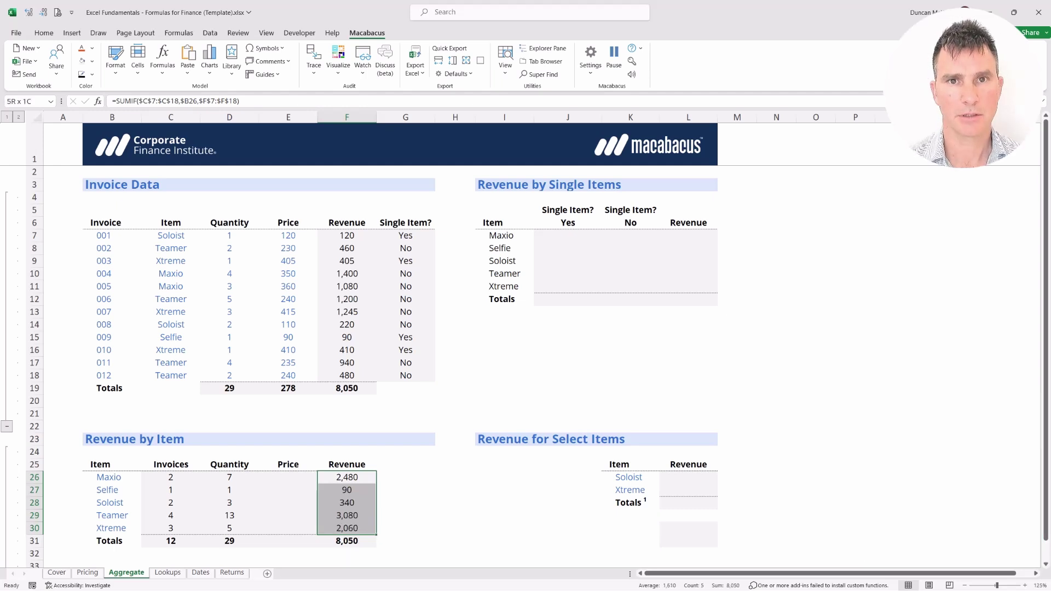
Examine the Price column of the Revenue by Item table and the invoice prices in E7:E18
{"action": "key", "text": "Left"}
{"action": "key", "text": "Up"}
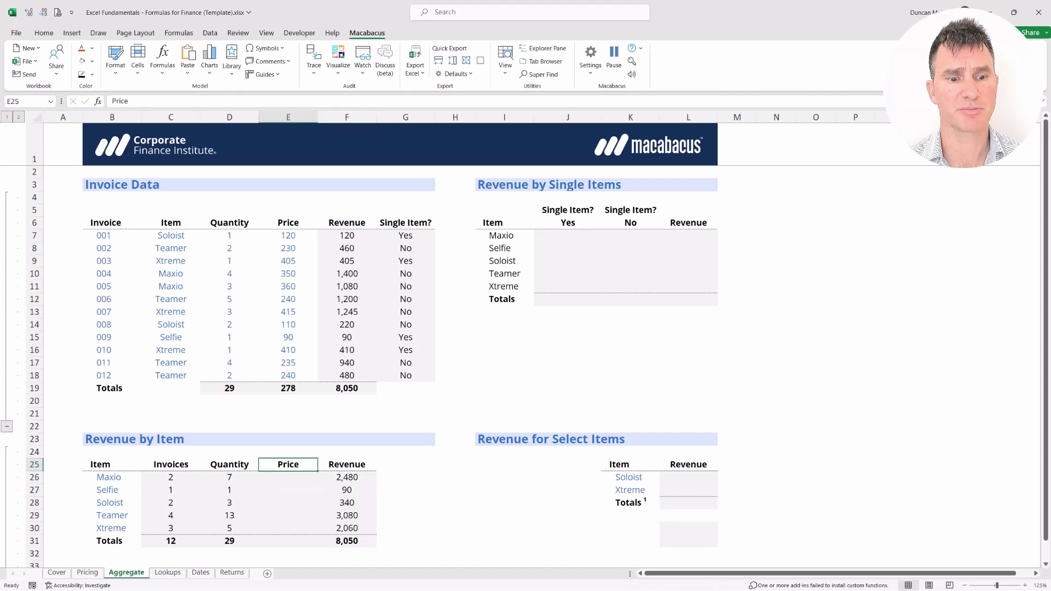
{"action": "key", "text": "shift+Down"}
{"action": "key", "text": "shift+Up"}
{"action": "key", "text": "shift+Down"}
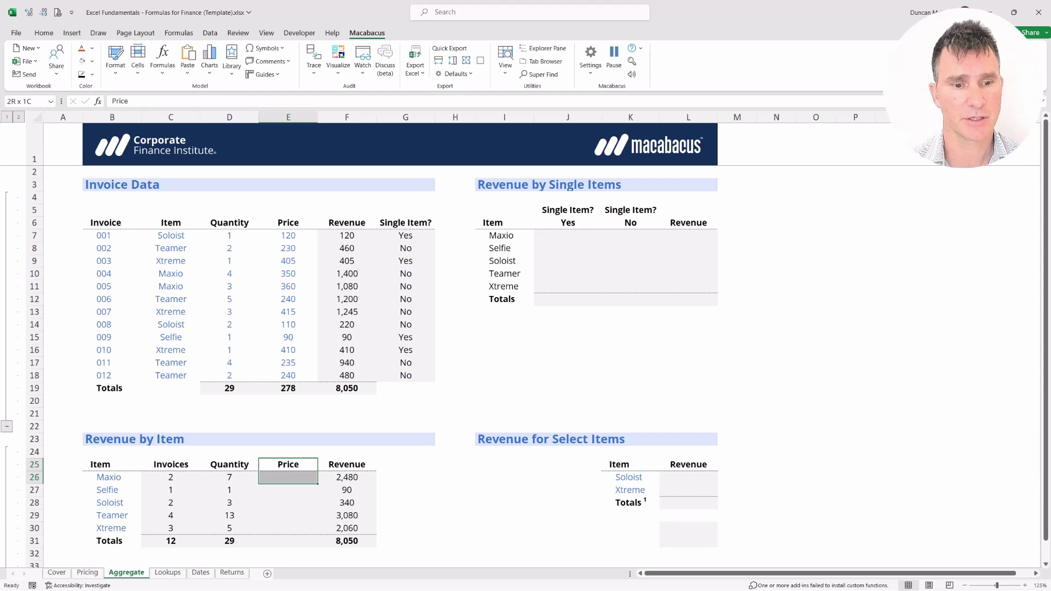
{"action": "key", "text": "shift+Up"}
{"action": "key", "text": "Up"}
{"action": "key", "text": "Up"}
{"action": "key", "text": "Up"}
{"action": "key", "text": "Up"}
{"action": "key", "text": "Up"}
{"action": "key", "text": "Up"}
{"action": "key", "text": "Up"}
{"action": "key", "text": "Up"}
{"action": "key", "text": "Up"}
{"action": "key", "text": "Up"}
{"action": "key", "text": "Up"}
{"action": "key", "text": "Up"}
{"action": "key", "text": "Up"}
{"action": "key", "text": "Up"}
{"action": "key", "text": "Up"}
{"action": "key", "text": "Up"}
{"action": "key", "text": "Up"}
{"action": "key", "text": "Up"}
{"action": "key", "text": "shift+Down"}
{"action": "key", "text": "shift+Down"}
{"action": "key", "text": "shift+Down"}
{"action": "key", "text": "shift+Down"}
{"action": "key", "text": "shift+Down"}
{"action": "key", "text": "shift+Down"}
{"action": "key", "text": "shift+Down"}
{"action": "key", "text": "shift+Down"}
{"action": "key", "text": "shift+Down"}
{"action": "key", "text": "shift+Down"}
{"action": "key", "text": "shift+Down"}
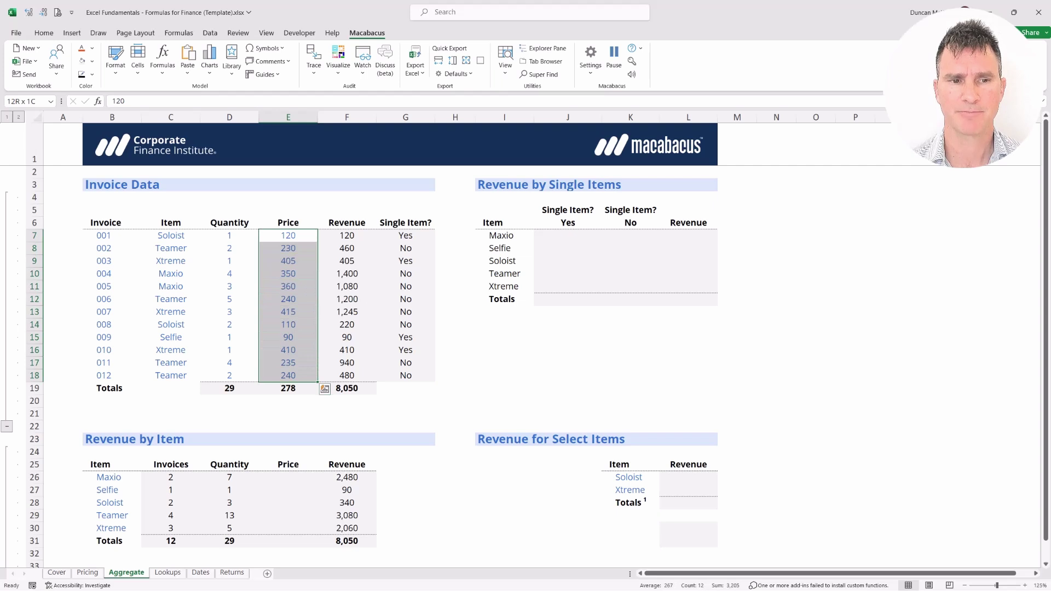
Examine the prices of the two Maxio invoices in E10:E11
{"action": "key", "text": "Down"}
{"action": "key", "text": "Down"}
{"action": "key", "text": "Down"}
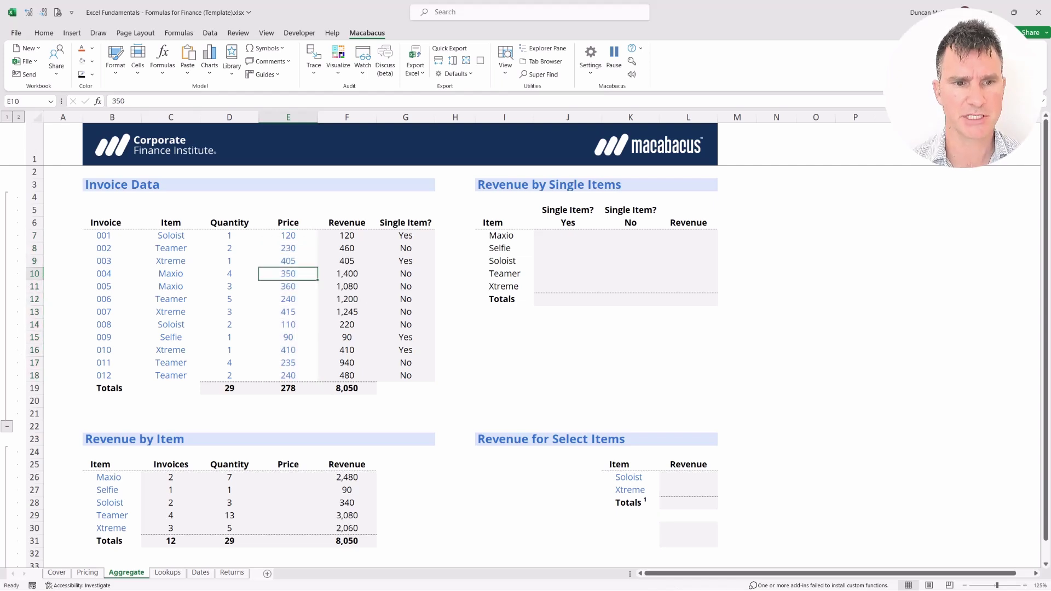
{"action": "key", "text": "shift+Down"}
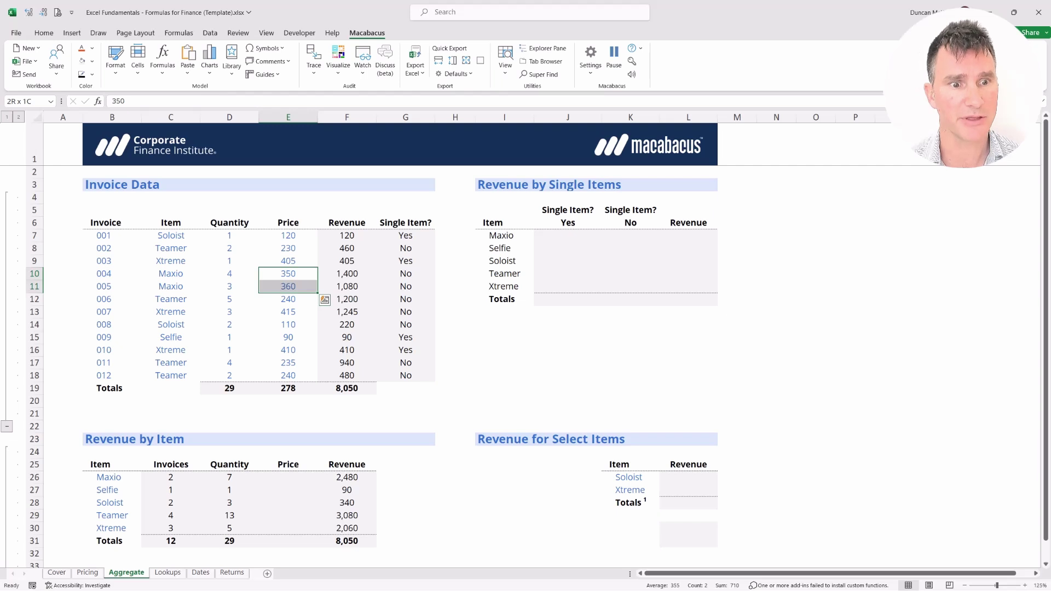
Examine the prices of all twelve invoices in E7:E18 of the Invoice Data table
{"action": "left_click", "coordinate": [288, 235]}
{"action": "key", "text": "shift+Down"}
{"action": "key", "text": "shift+Down"}
{"action": "key", "text": "shift+Down"}
{"action": "key", "text": "shift+Down"}
{"action": "key", "text": "shift+Down"}
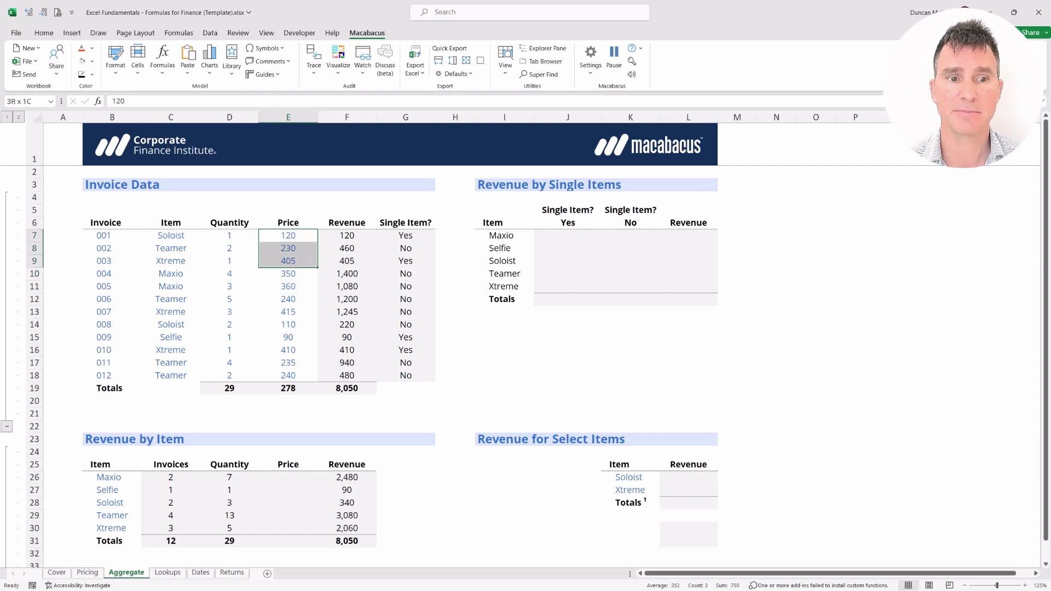
{"action": "key", "text": "shift+Down"}
{"action": "key", "text": "shift+Down"}
{"action": "key", "text": "shift+Down"}
{"action": "key", "text": "shift+Down"}
{"action": "key", "text": "shift+Down"}
{"action": "key", "text": "shift+Down"}
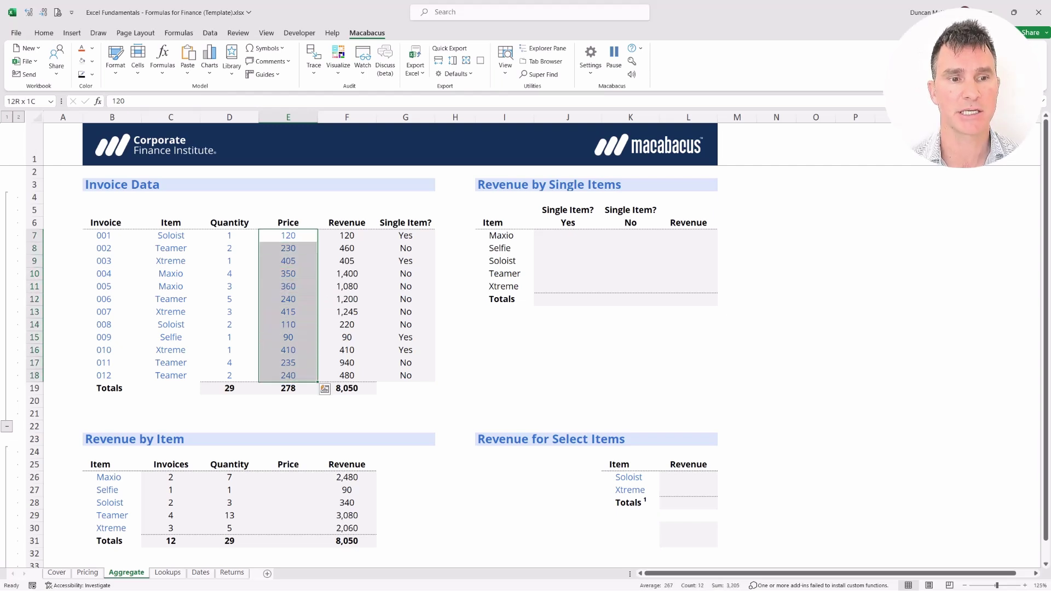
Examine the quantities of all twelve invoices in D7:D18 as the weights behind an average price
{"action": "key", "text": "Left"}
{"action": "key", "text": "shift+Down"}
{"action": "key", "text": "shift+Down"}
{"action": "key", "text": "shift+Down"}
{"action": "key", "text": "shift+Down"}
{"action": "key", "text": "shift+Down"}
{"action": "key", "text": "shift+Down"}
{"action": "key", "text": "shift+Down"}
{"action": "key", "text": "shift+Down"}
{"action": "key", "text": "shift+Down"}
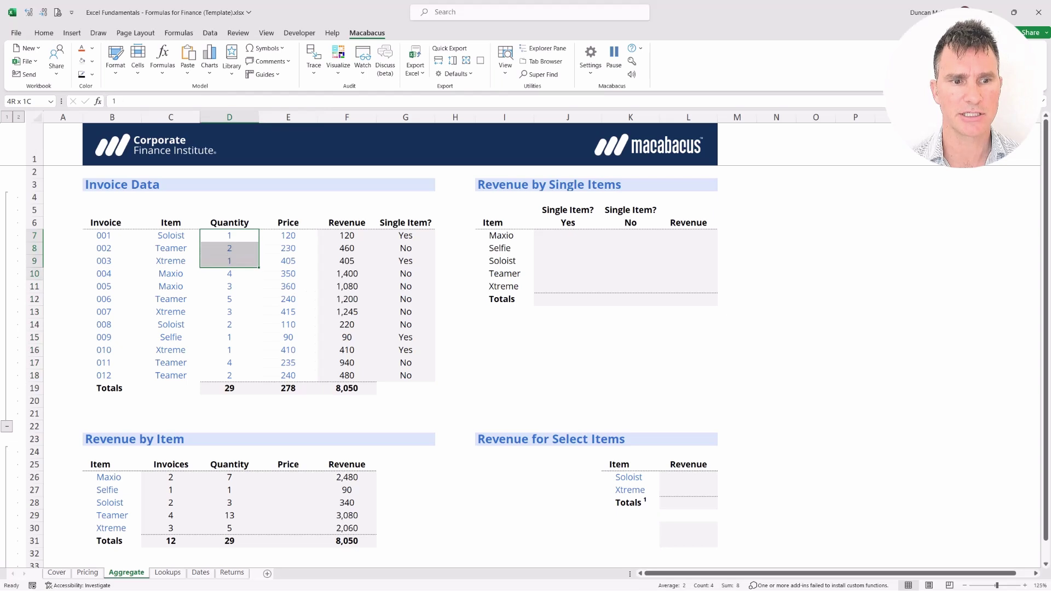
{"action": "key", "text": "shift+Down"}
{"action": "key", "text": "shift+Down"}
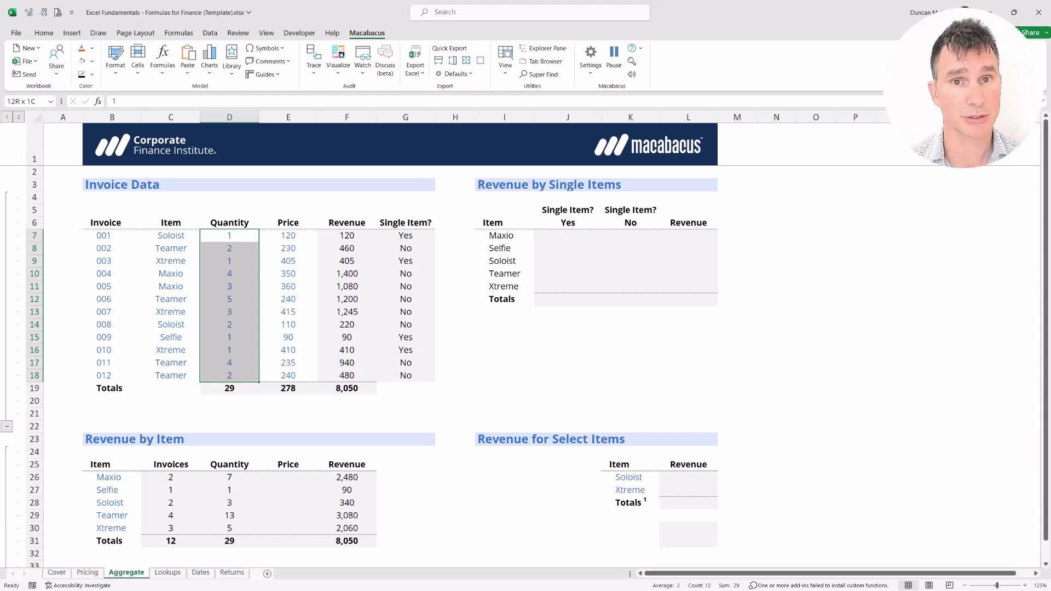
Enter the Maxio Price formula in E26 as revenue divided by quantity, =F26/D26
{"action": "key", "text": "Down"}
{"action": "key", "text": "Down"}
{"action": "key", "text": "Down"}
{"action": "key", "text": "Down"}
{"action": "key", "text": "Down"}
{"action": "key", "text": "Down"}
{"action": "key", "text": "Down"}
{"action": "key", "text": "Down"}
{"action": "key", "text": "Down"}
{"action": "key", "text": "Down"}
{"action": "key", "text": "Down"}
{"action": "key", "text": "Down"}
{"action": "key", "text": "Down"}
{"action": "key", "text": "Down"}
{"action": "key", "text": "Down"}
{"action": "key", "text": "Down"}
{"action": "key", "text": "Down"}
{"action": "key", "text": "Down"}
{"action": "key", "text": "Down"}
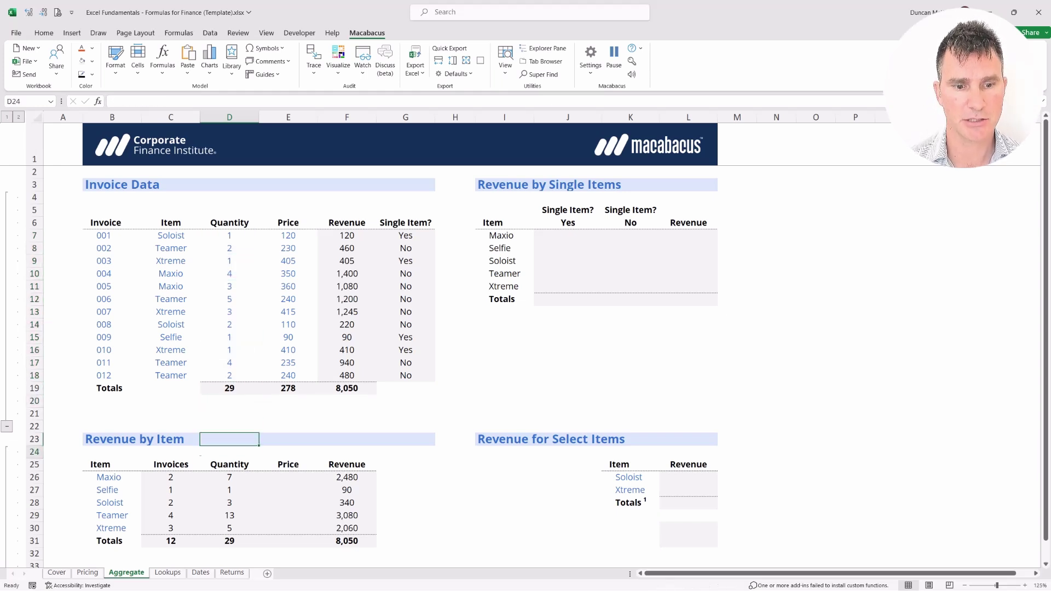
{"action": "key", "text": "Right"}
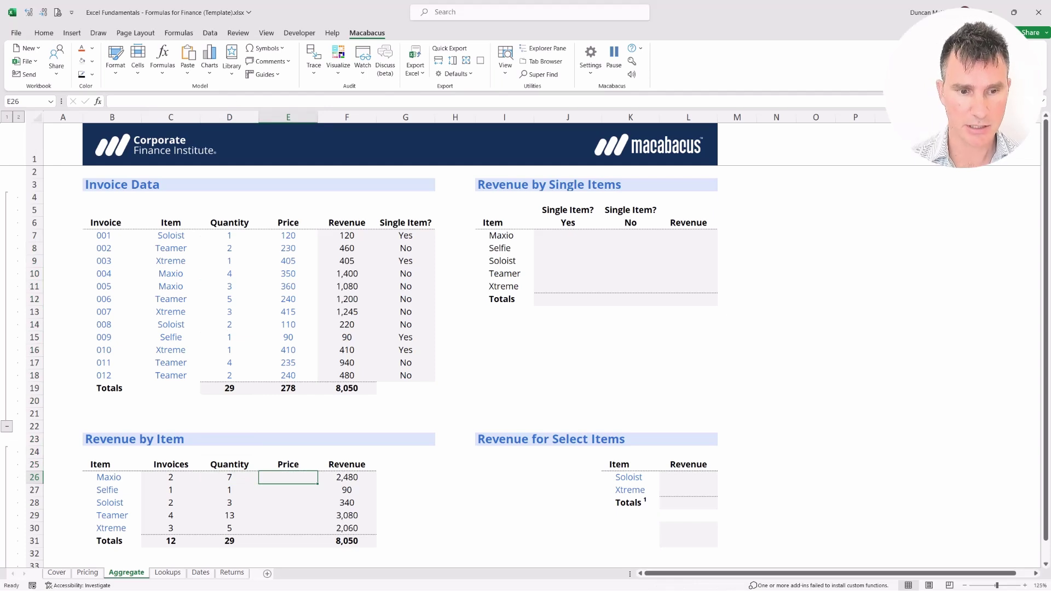
{"action": "key", "text": "shift+Up"}
{"action": "key", "text": "shift+Down"}
{"action": "type", "text": "="}
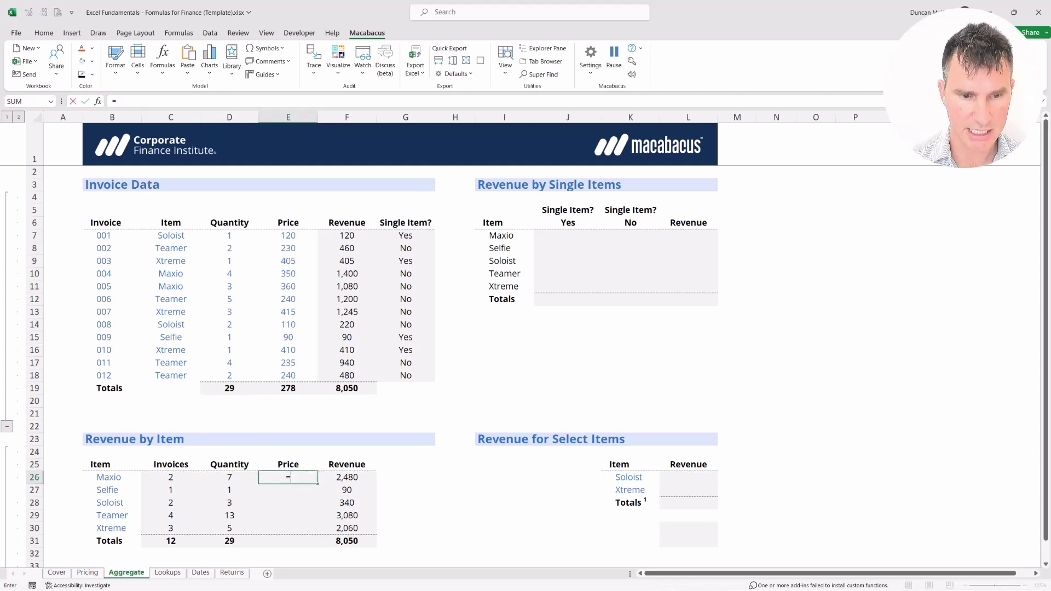
{"action": "key", "text": "Right"}
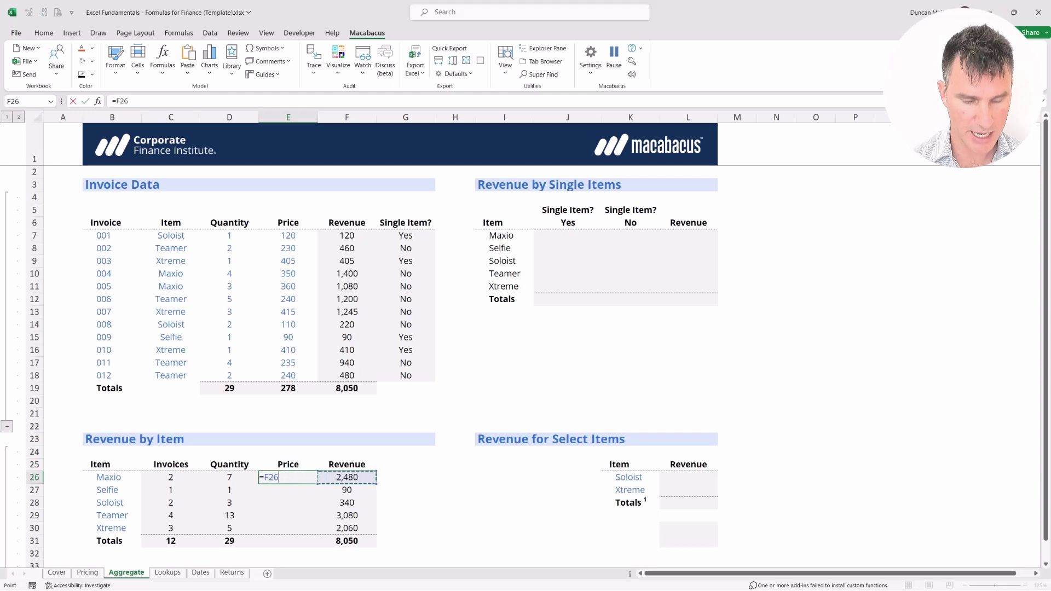
{"action": "type", "text": "/"}
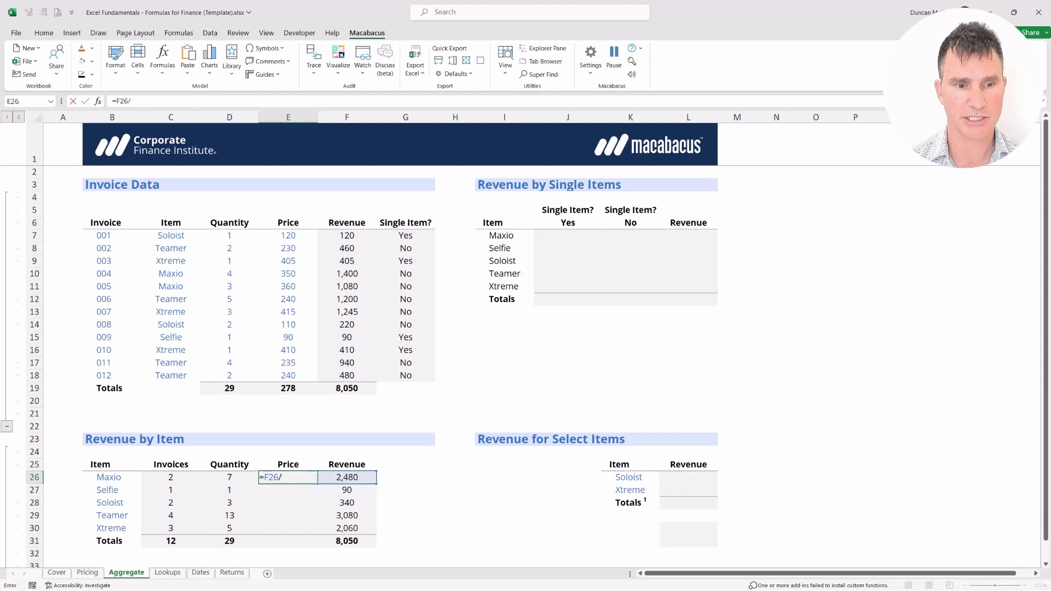
{"action": "key", "text": "Left"}
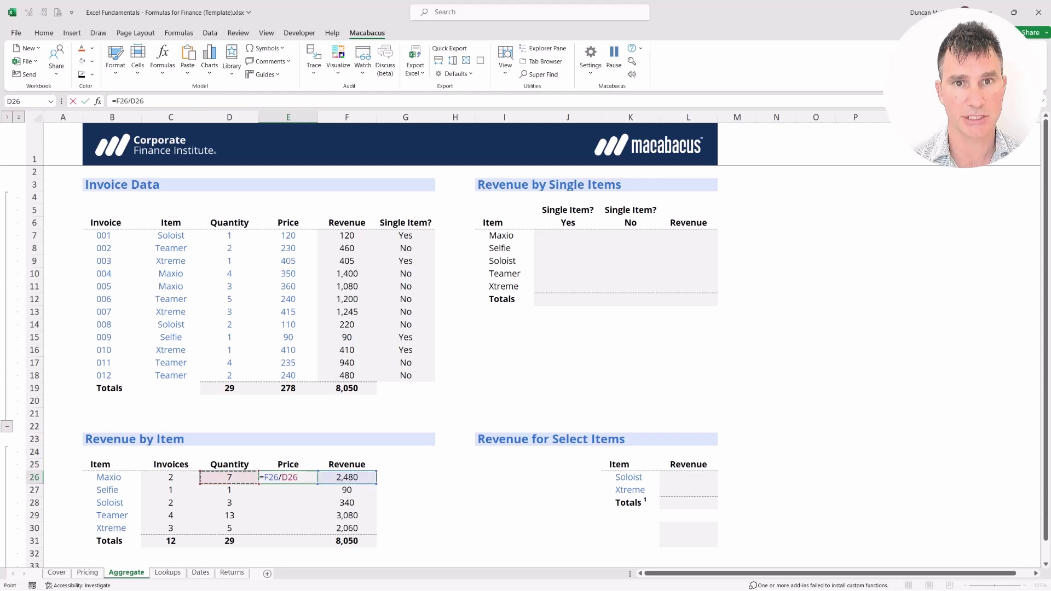
{"action": "key", "text": "Return"}
Examine the Price column of the Revenue by Item table from E26 down to the Totals row, E31
{"action": "key", "text": "shift+Up"}
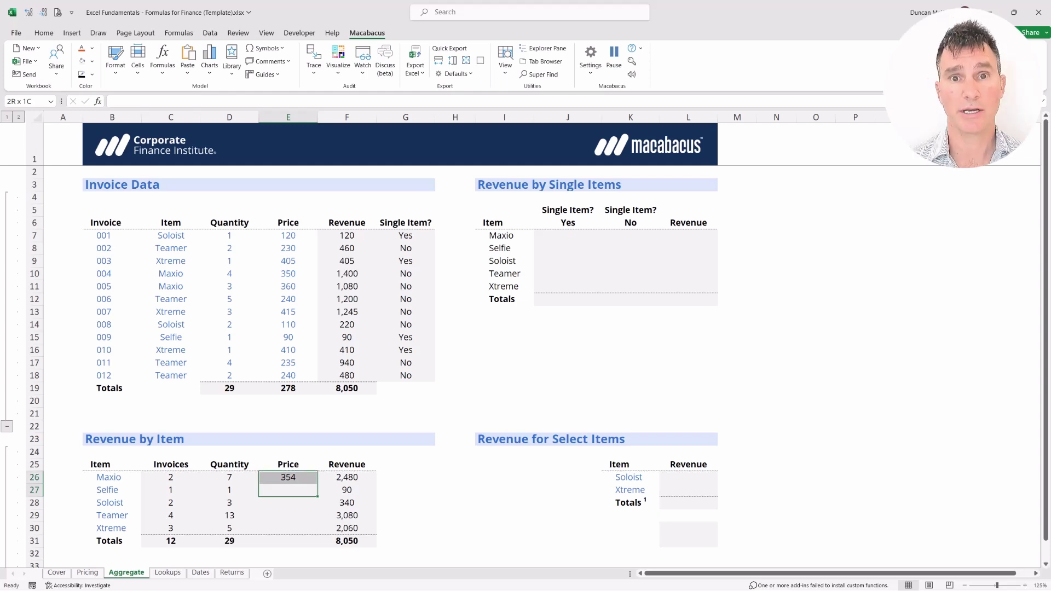
{"action": "left_click", "coordinate": [288, 477]}
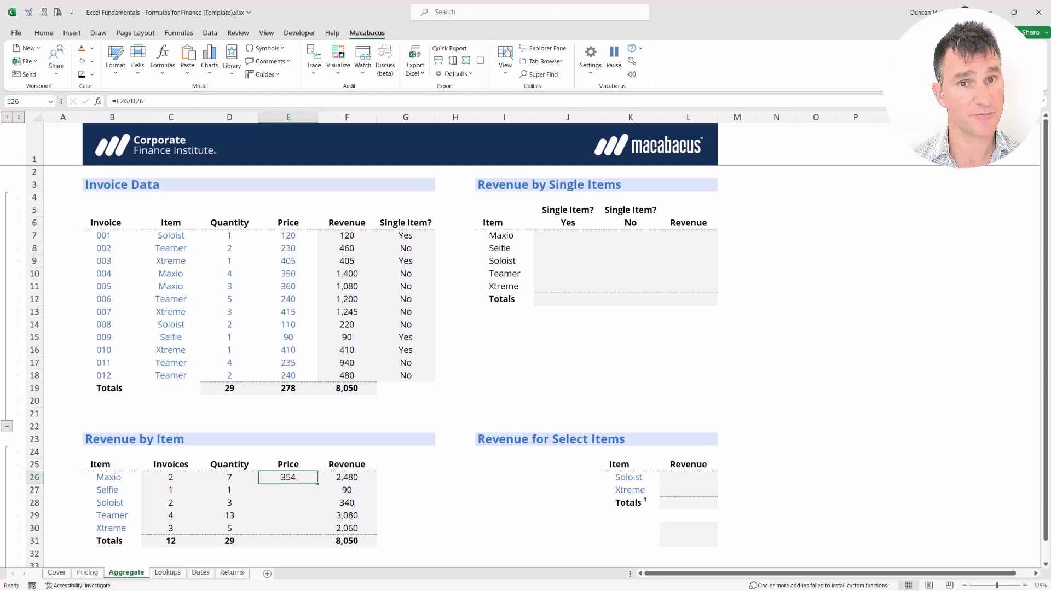
{"action": "key", "text": "shift+Down"}
{"action": "key", "text": "shift+Down"}
{"action": "key", "text": "shift+Down"}
{"action": "key", "text": "shift+Down"}
{"action": "key", "text": "shift+Down"}
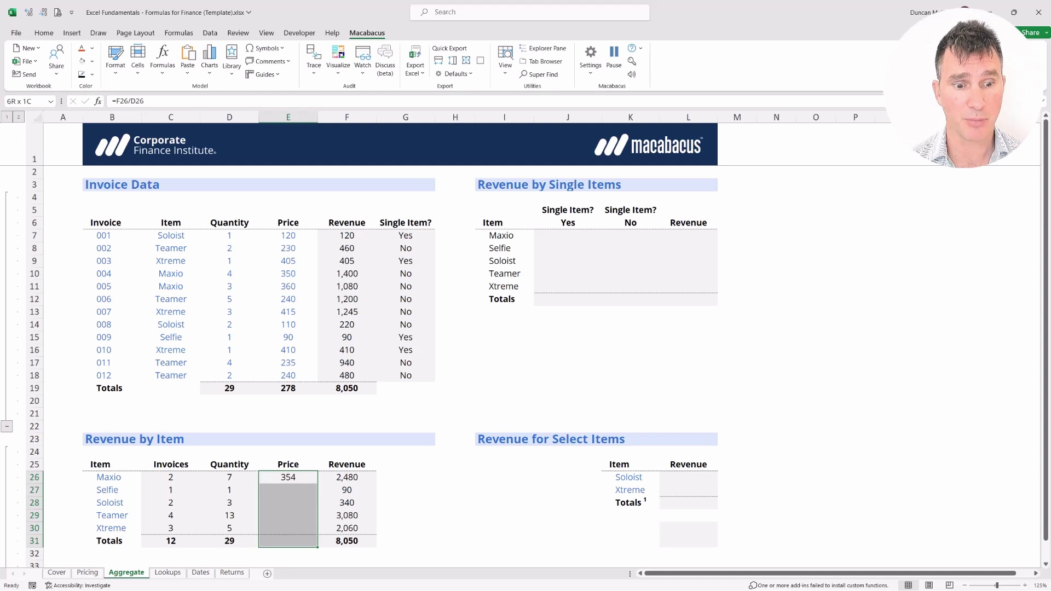
{"action": "key", "text": "shift+Up"}
{"action": "key", "text": "shift+Up"}
{"action": "key", "text": "shift+Up"}
{"action": "key", "text": "shift+Up"}
{"action": "key", "text": "shift+Up"}
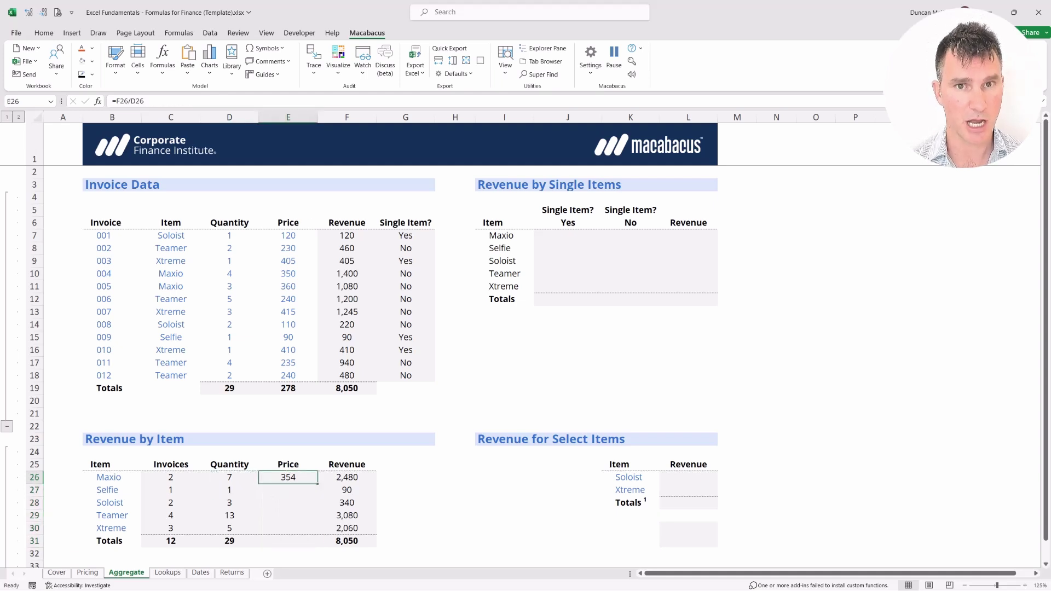
Copy the Price formula in E26 and paste only the formula into E26:E31, including the Totals row
{"action": "key", "text": "ctrl+c"}
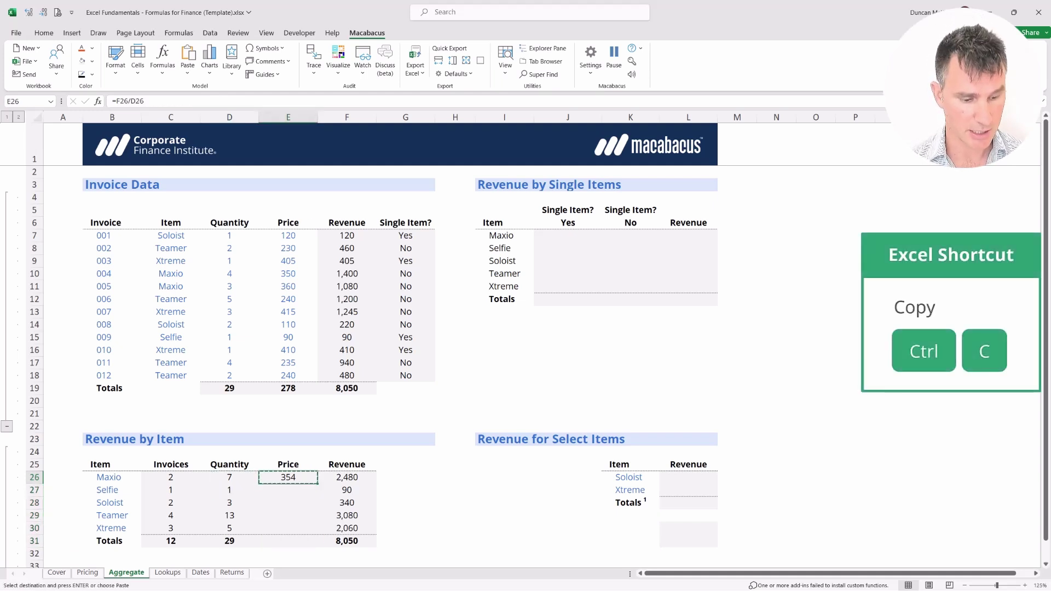
{"action": "key", "text": "shift+Down"}
{"action": "key", "text": "shift+Down"}
{"action": "key", "text": "shift+Down"}
{"action": "key", "text": "shift+Down"}
{"action": "key", "text": "shift+Down"}
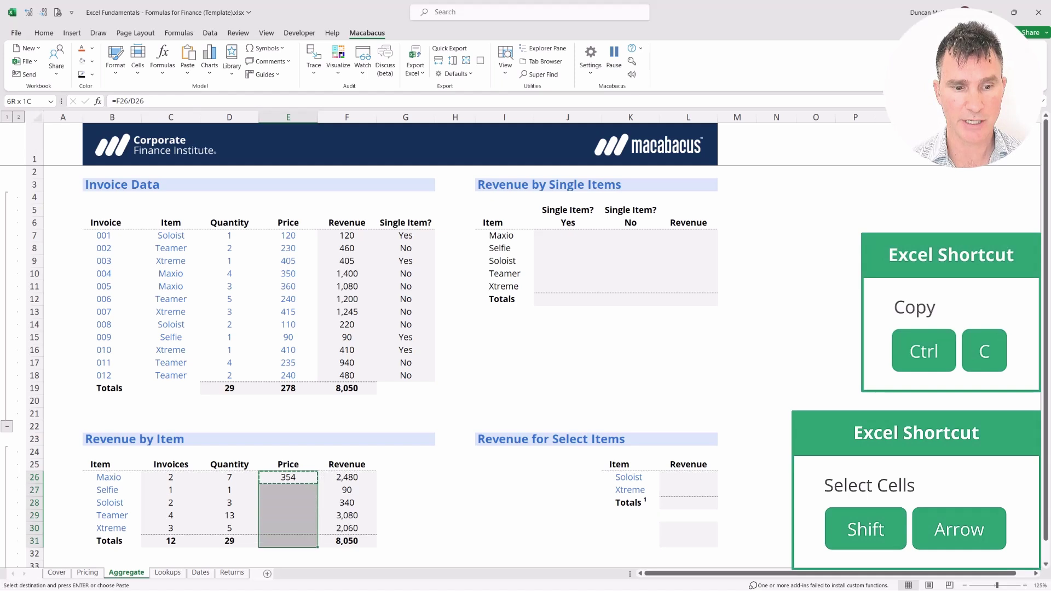
{"action": "key", "text": "alt"}
{"action": "key", "text": "e"}
{"action": "key", "text": "s"}
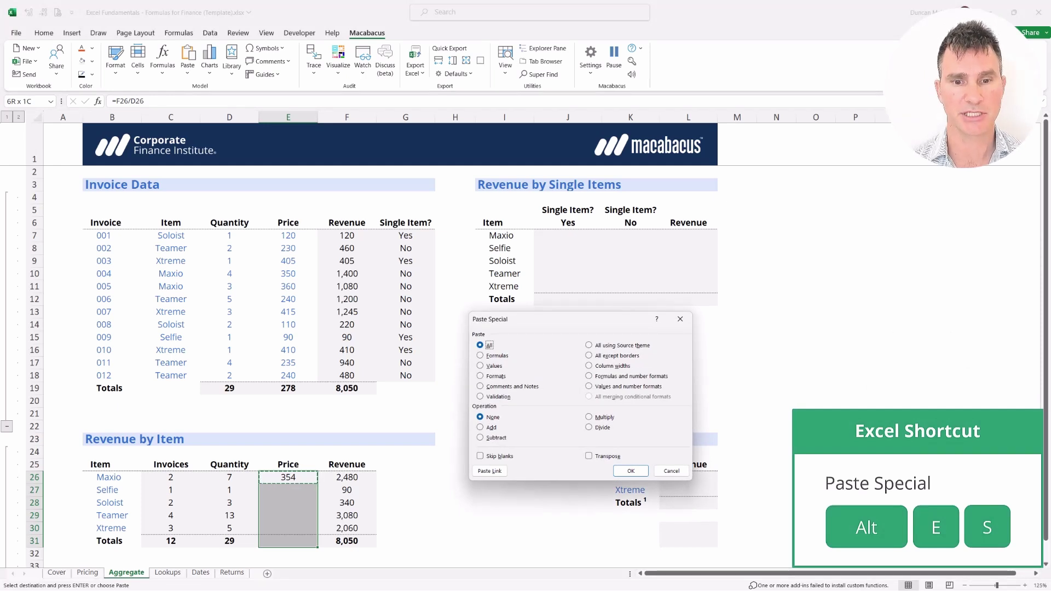
{"action": "key", "text": "f"}
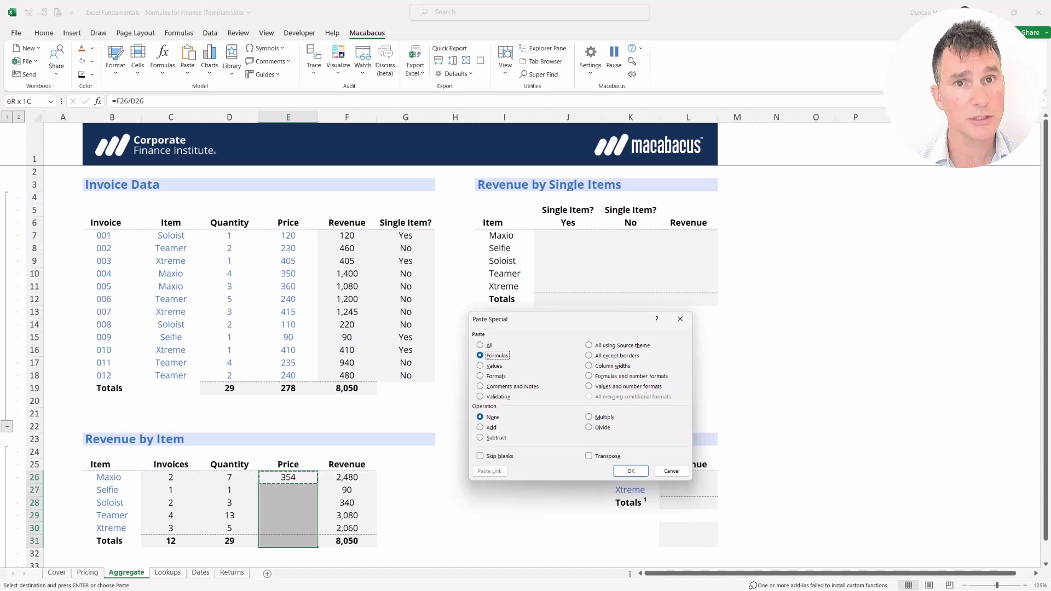
{"action": "key", "text": "Return"}
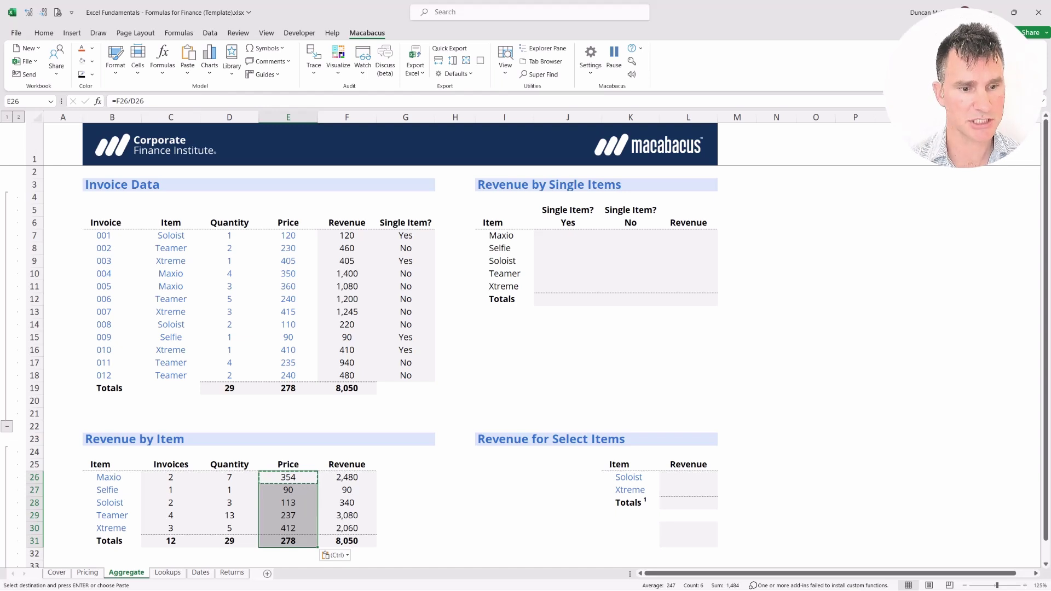
Compare the entries in the Invoice Data table with the Invoices total in C31 of the Revenue by Item table
{"action": "key", "text": "Left"}
{"action": "key", "text": "Up"}
{"action": "key", "text": "Up"}
{"action": "key", "text": "Up"}
{"action": "key", "text": "Up"}
{"action": "key", "text": "Up"}
{"action": "key", "text": "Up"}
{"action": "key", "text": "Up"}
{"action": "key", "text": "Up"}
{"action": "key", "text": "Up"}
{"action": "key", "text": "Left"}
{"action": "key", "text": "Left"}
{"action": "key", "text": "Left"}
{"action": "key", "text": "Right"}
{"action": "key", "text": "Down"}
{"action": "key", "text": "Left"}
{"action": "key", "text": "Down"}
{"action": "key", "text": "Down"}
{"action": "key", "text": "Down"}
{"action": "key", "text": "Down"}
{"action": "key", "text": "Down"}
{"action": "key", "text": "Down"}
{"action": "key", "text": "Down"}
{"action": "key", "text": "Down"}
{"action": "key", "text": "Down"}
{"action": "key", "text": "Down"}
{"action": "key", "text": "Down"}
{"action": "key", "text": "Down"}
{"action": "key", "text": "Down"}
{"action": "key", "text": "Right"}
{"action": "key", "text": "Right"}
{"action": "key", "text": "shift+Up"}
{"action": "key", "text": "Right"}
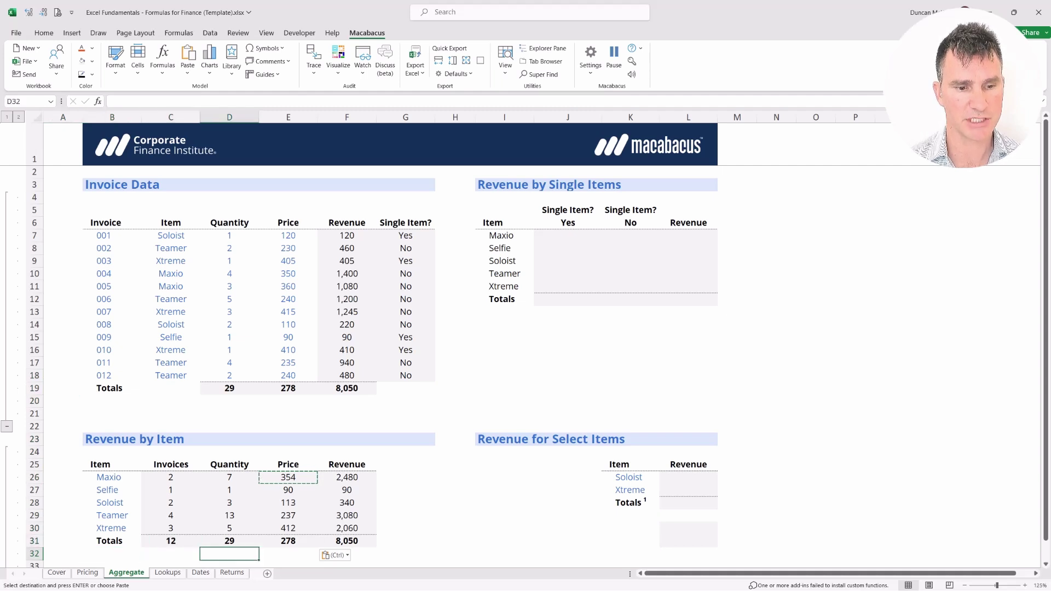
Compare the Quantity total in D31 with the invoice Quantity total in D19
{"action": "key", "text": "shift+Up"}
{"action": "key", "text": "Up"}
{"action": "key", "text": "Up"}
{"action": "key", "text": "Up"}
{"action": "key", "text": "Up"}
{"action": "key", "text": "Up"}
{"action": "key", "text": "Up"}
{"action": "key", "text": "Up"}
{"action": "key", "text": "Up"}
{"action": "key", "text": "Up"}
{"action": "key", "text": "Up"}
{"action": "key", "text": "Up"}
{"action": "key", "text": "Up"}
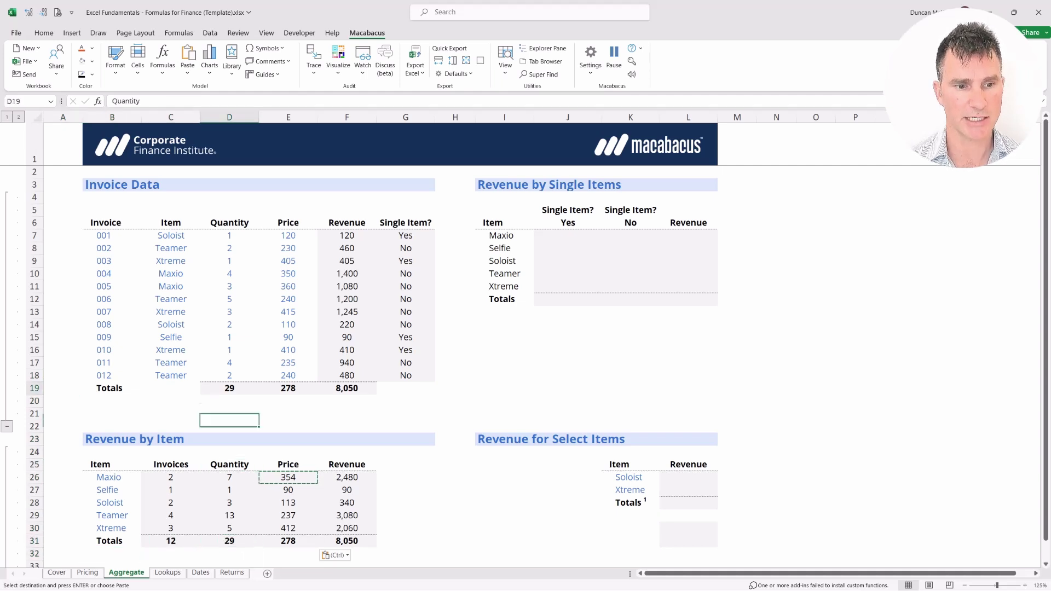
{"action": "key", "text": "shift+Up"}
Compare the invoice Price and Revenue totals in E19:F19 with those in E31:F31, and clear the copy marker
{"action": "key", "text": "Right"}
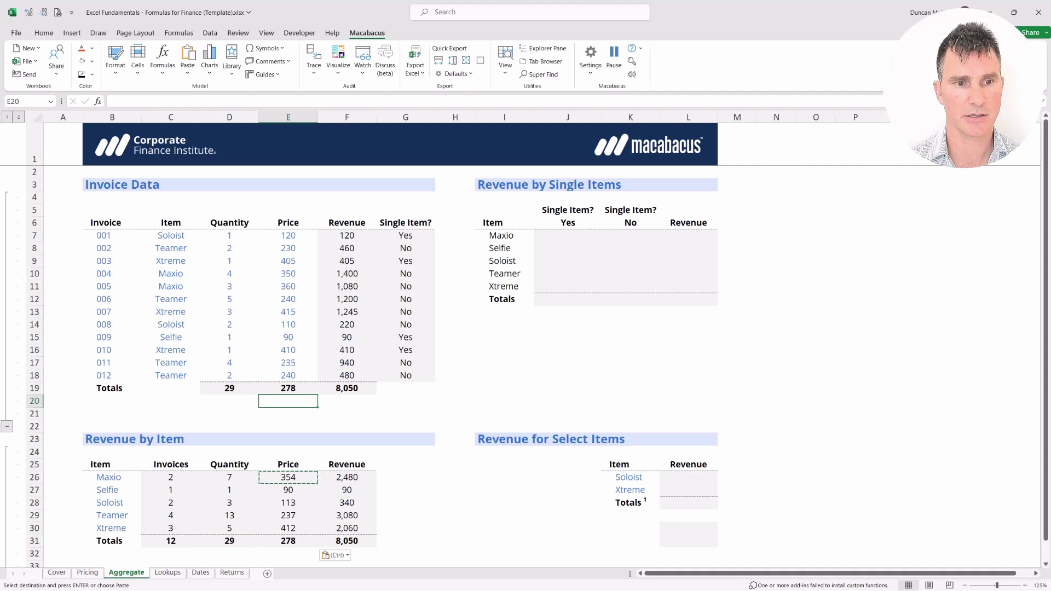
{"action": "key", "text": "shift+Up"}
{"action": "key", "text": "shift+Right"}
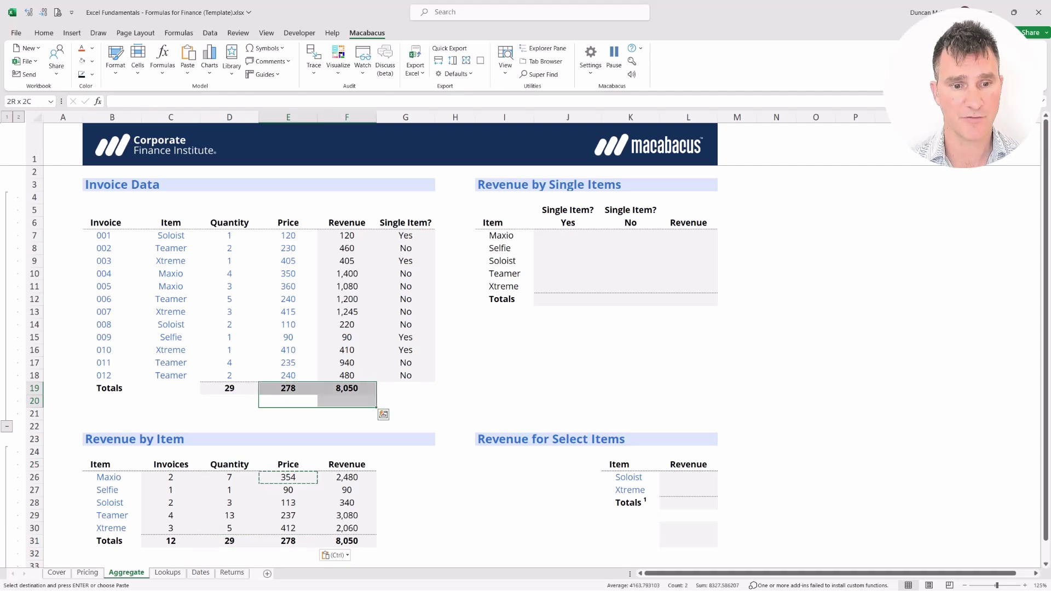
{"action": "key", "text": "Down"}
{"action": "key", "text": "Down"}
{"action": "key", "text": "Down"}
{"action": "key", "text": "Down"}
{"action": "key", "text": "Down"}
{"action": "key", "text": "Down"}
{"action": "key", "text": "Down"}
{"action": "key", "text": "Down"}
{"action": "key", "text": "Down"}
{"action": "key", "text": "Down"}
{"action": "key", "text": "Down"}
{"action": "key", "text": "shift+Right"}
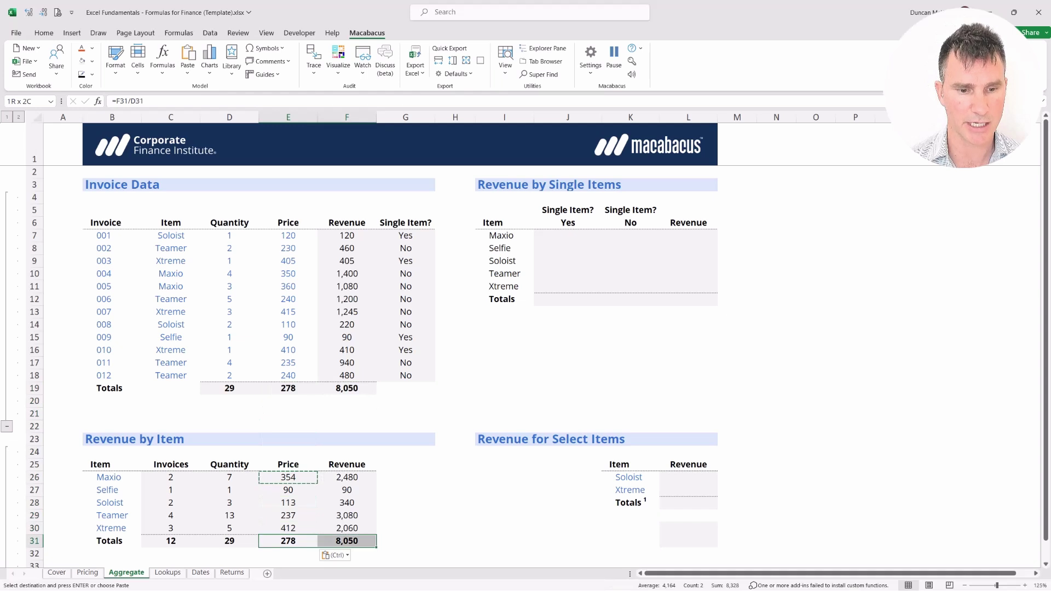
{"action": "key", "text": "Escape"}
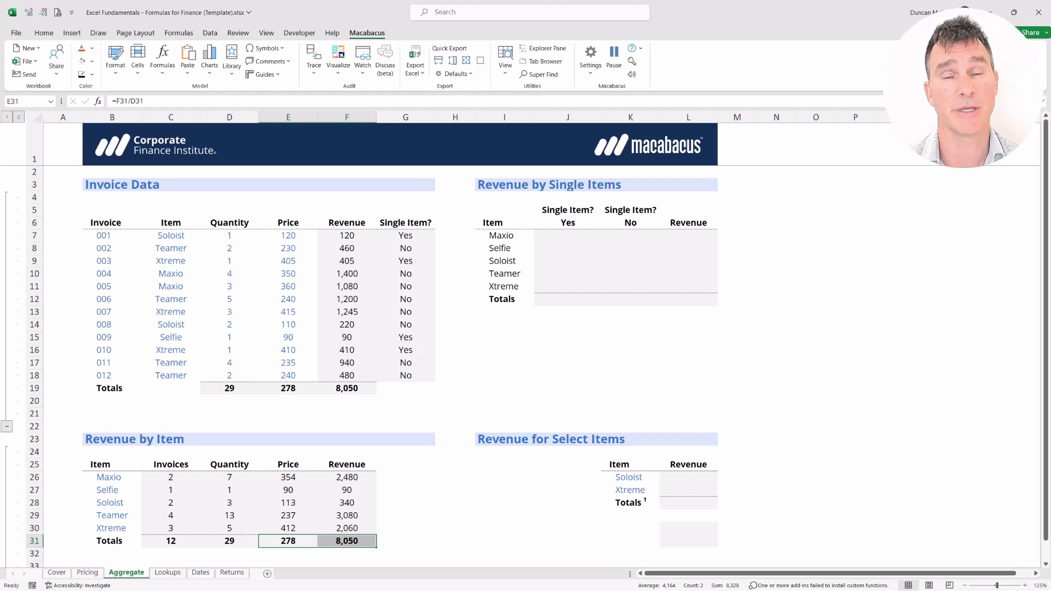
Examine the Maxio label in I7 and the Yes heading in J6 as criteria for J7 in Revenue by Single Items
{"action": "left_click", "coordinate": [454, 184]}
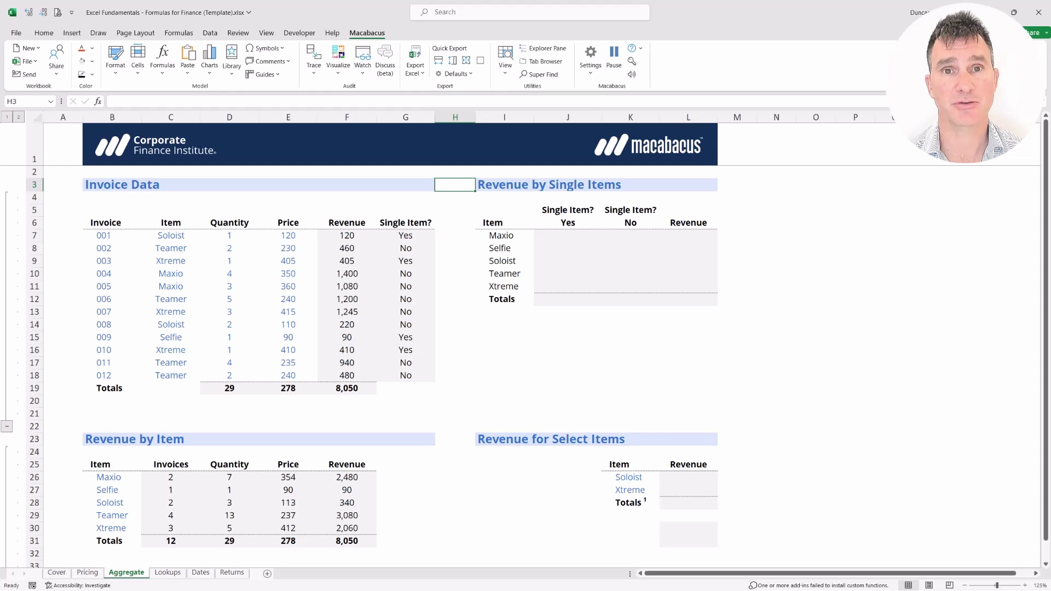
{"action": "key", "text": "ctrl+alt+equal"}
{"action": "key", "text": "ctrl+alt+equal"}
{"action": "key", "text": "ctrl+alt+equal"}
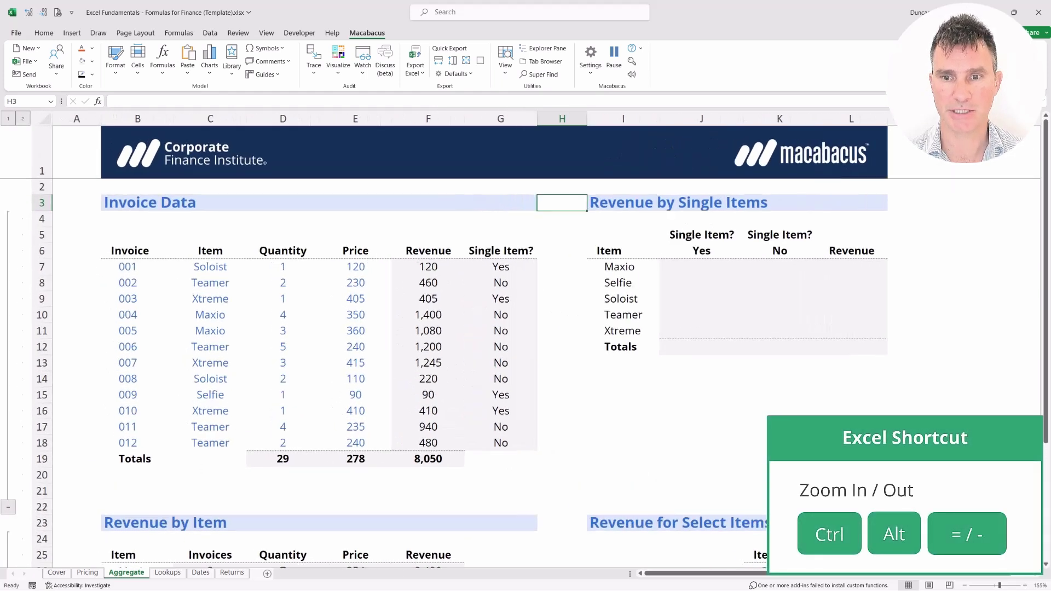
{"action": "key", "text": "ctrl+alt+equal"}
{"action": "key", "text": "ctrl+alt+equal"}
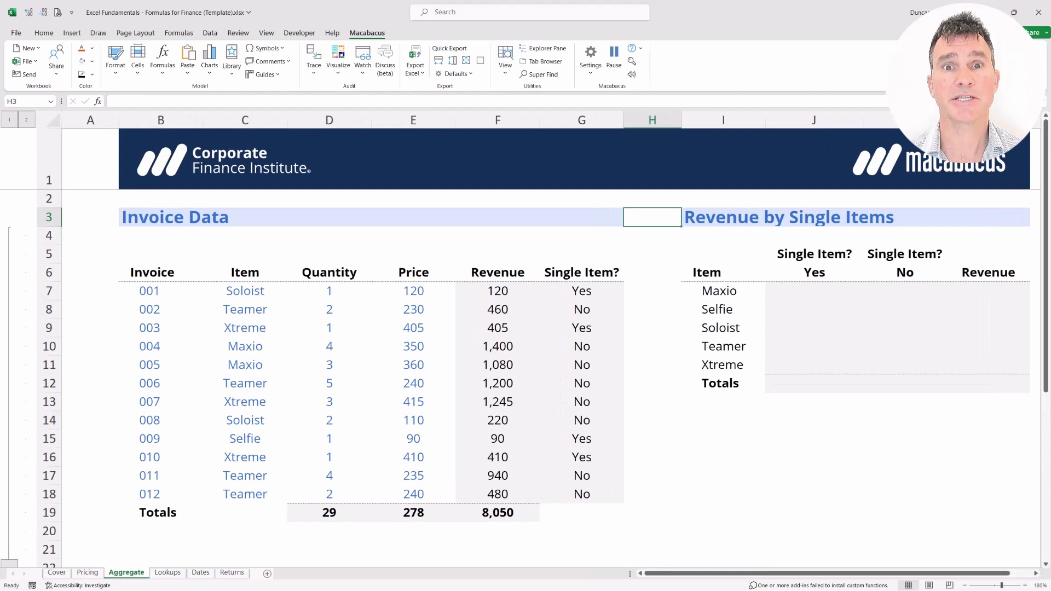
{"action": "key", "text": "Down"}
{"action": "key", "text": "Down"}
{"action": "key", "text": "Down"}
{"action": "key", "text": "Down"}
{"action": "key", "text": "Right"}
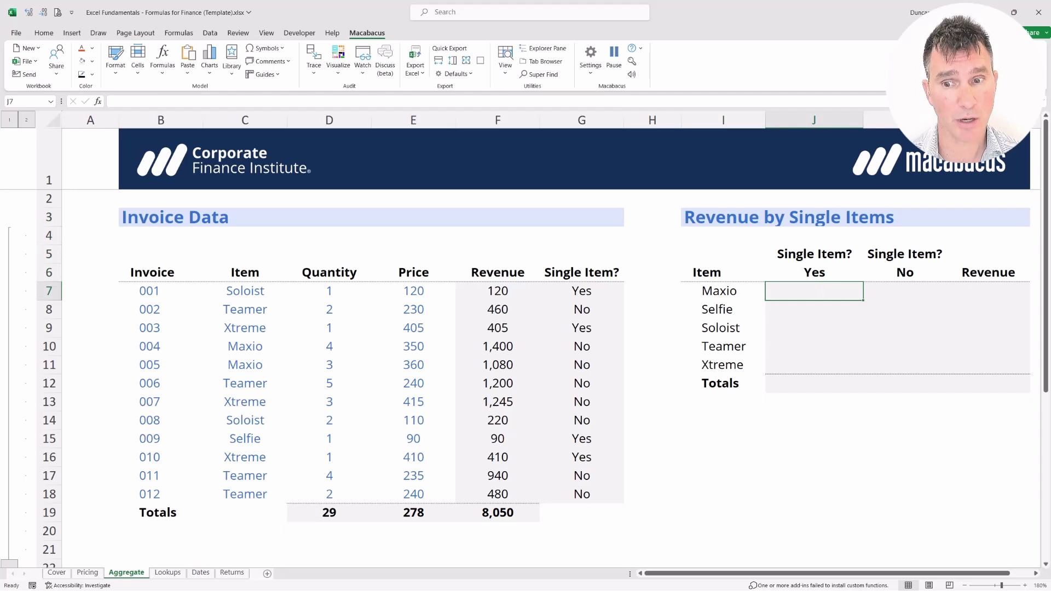
{"action": "key", "text": "shift+Left"}
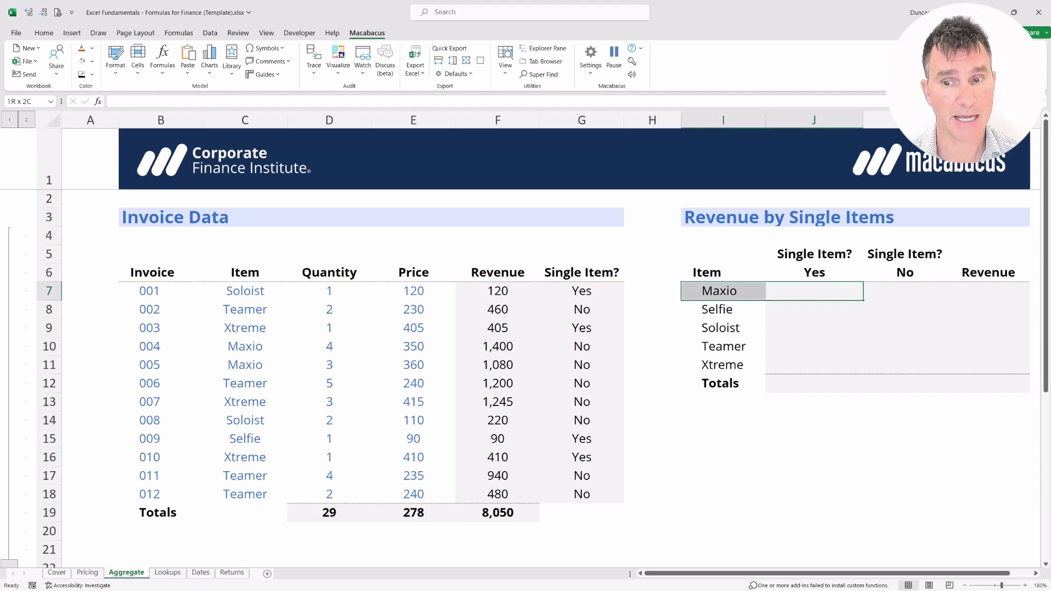
{"action": "key", "text": "shift+Right"}
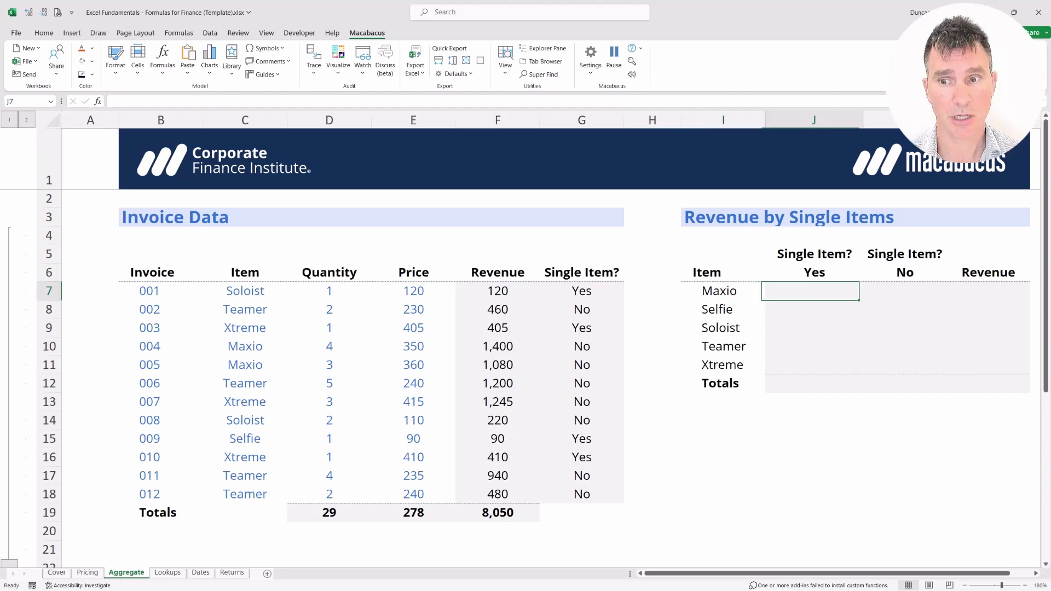
{"action": "key", "text": "shift+Up"}
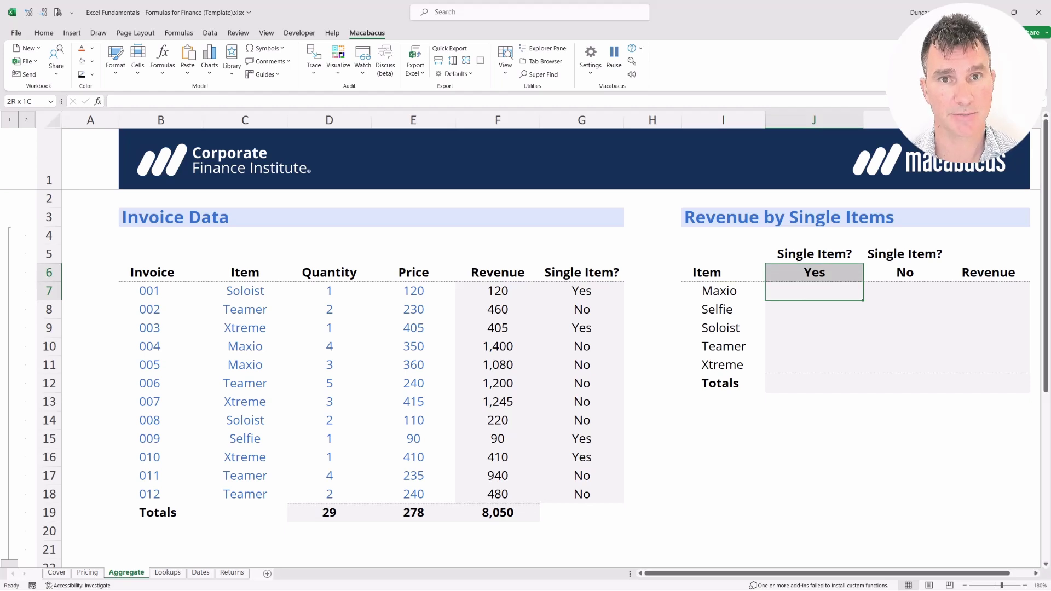
{"action": "key", "text": "shift+Down"}
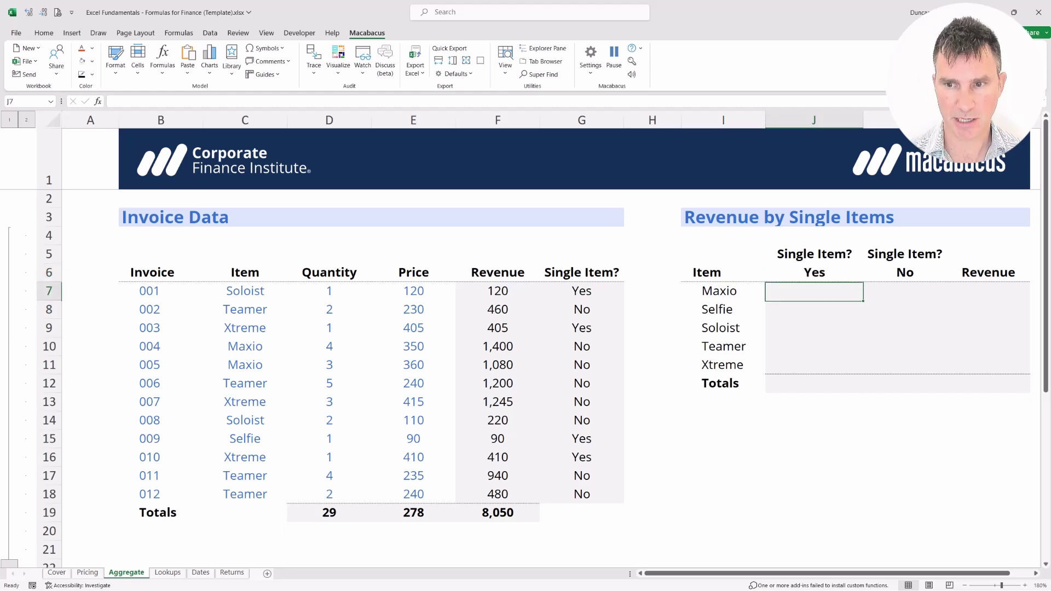
Start a SUMIFS formula in J7 with the invoice Revenue values F7:F18 as the sum range
{"action": "type", "text": "=SUMI"}
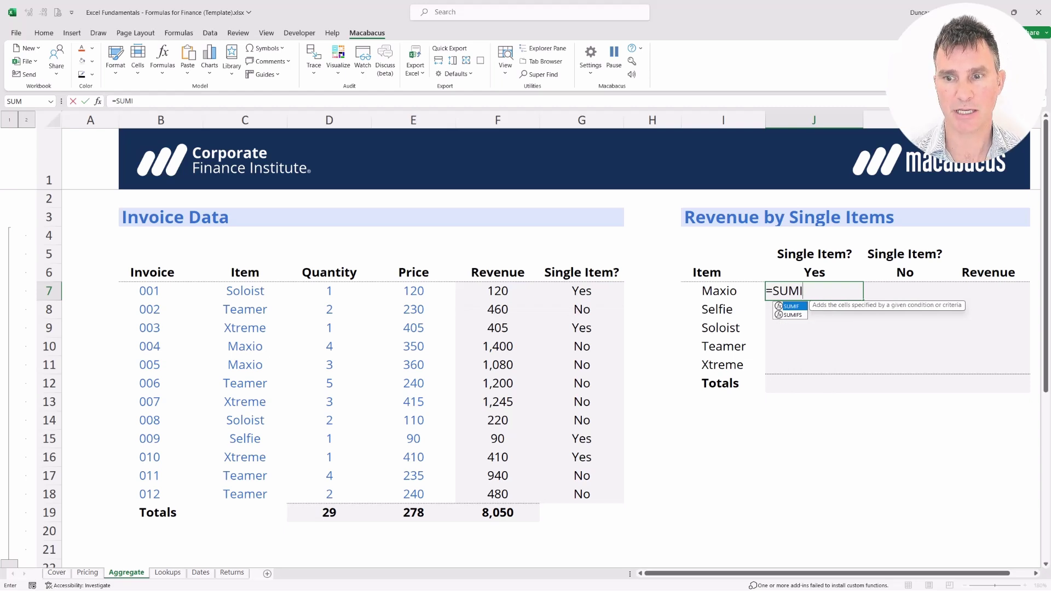
{"action": "key", "text": "Down"}
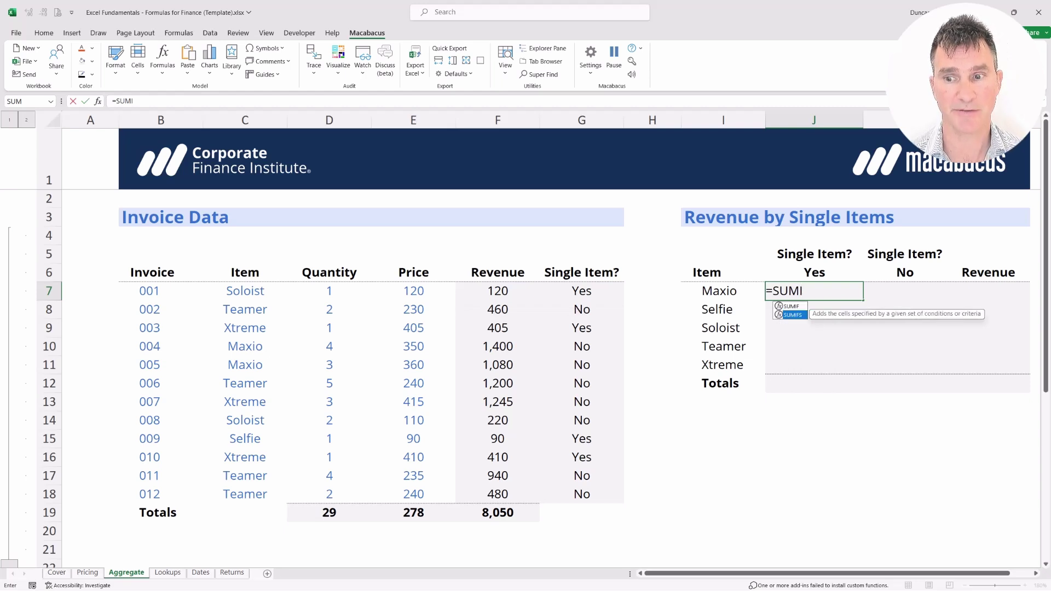
{"action": "key", "text": "Tab"}
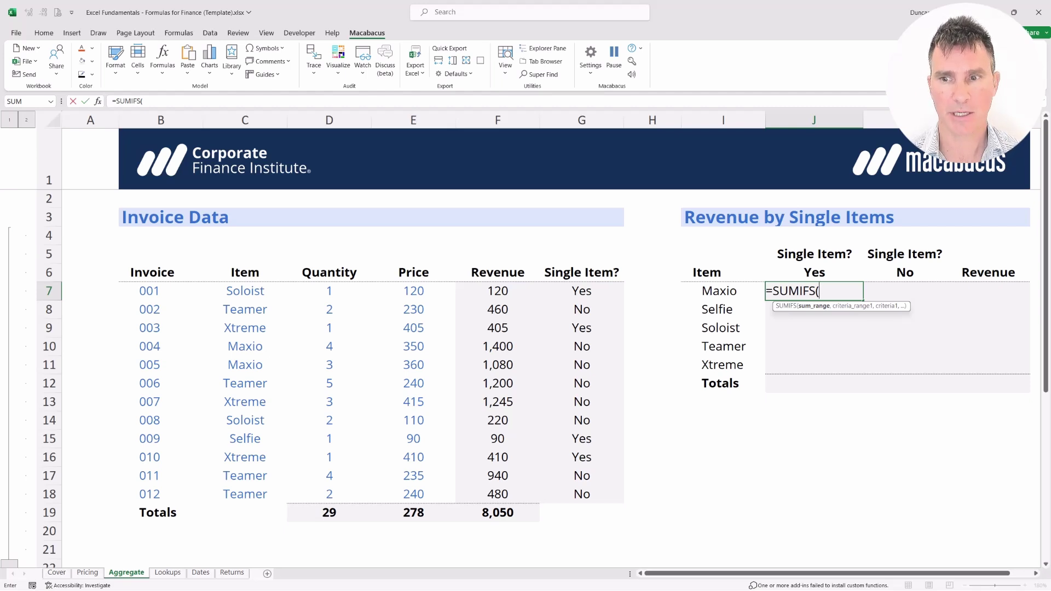
{"action": "key", "text": "Left"}
{"action": "key", "text": "Left"}
{"action": "key", "text": "Left"}
{"action": "key", "text": "Left"}
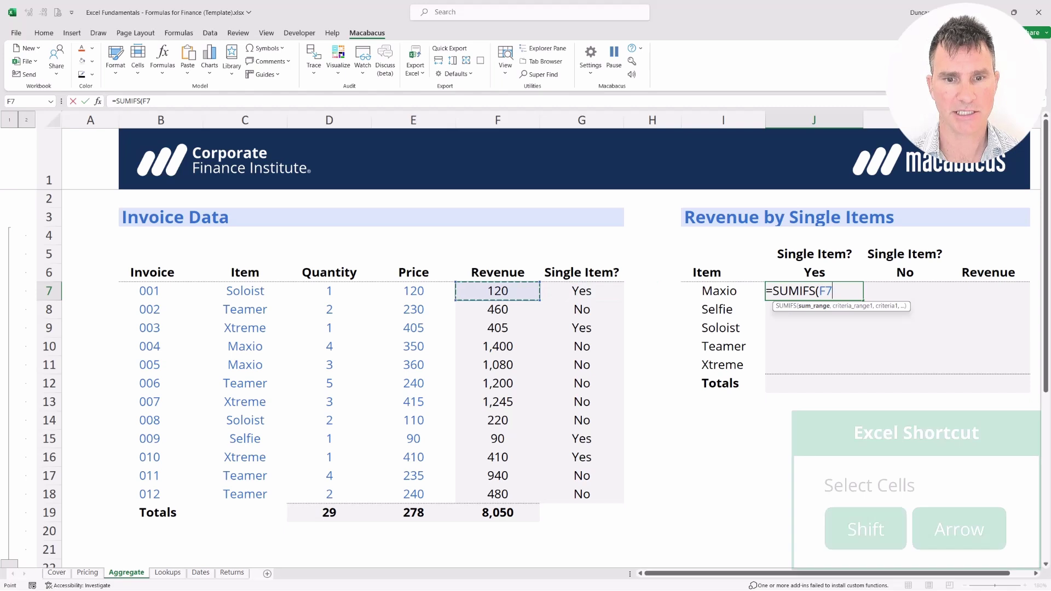
{"action": "key", "text": "shift+Down"}
{"action": "key", "text": "shift+Down"}
{"action": "key", "text": "shift+Down"}
{"action": "key", "text": "shift+Down"}
{"action": "key", "text": "shift+Down"}
{"action": "key", "text": "shift+Down"}
{"action": "key", "text": "shift+Down"}
{"action": "key", "text": "shift+Down"}
{"action": "key", "text": "shift+Down"}
{"action": "key", "text": "shift+Down"}
{"action": "key", "text": "shift+Down"}
{"action": "key", "text": "shift+Down"}
{"action": "key", "text": "shift+Up"}
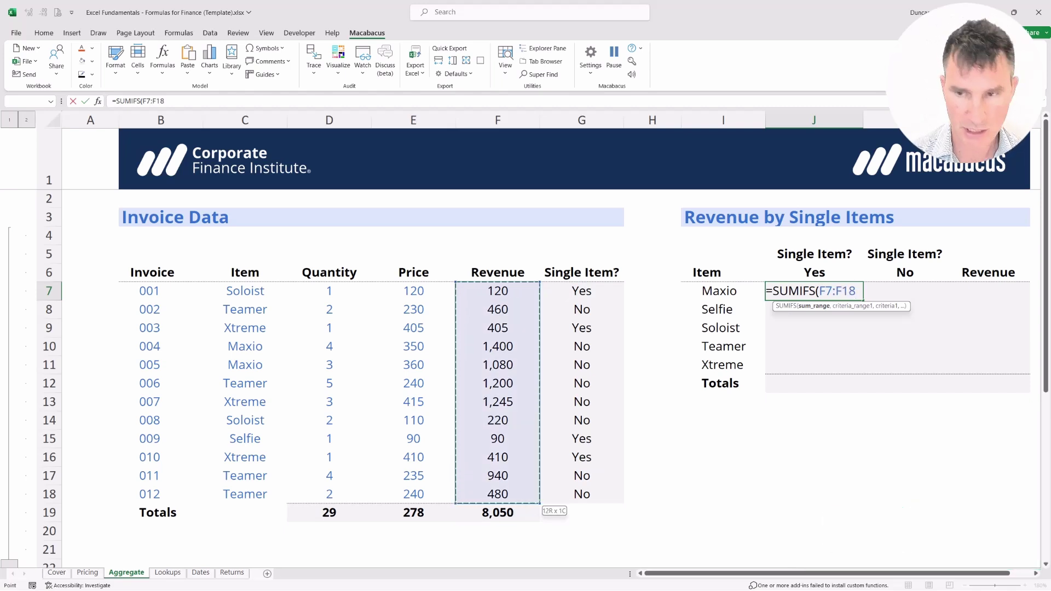
{"action": "type", "text": ","}
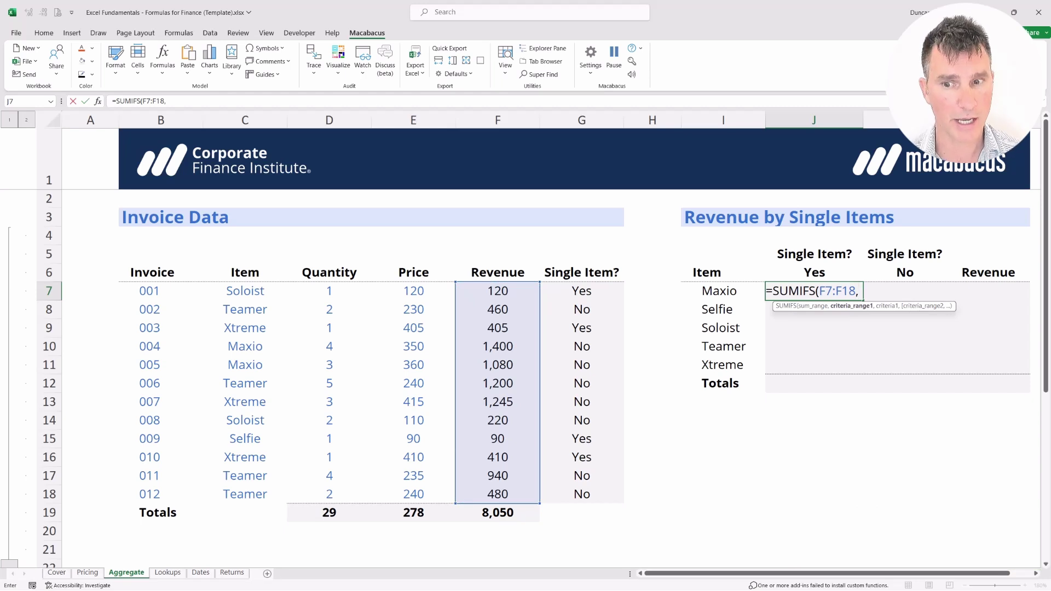
Add the invoice Item range C7:C18 as the first criteria range, with the Maxio label in I7 as its criterion
{"action": "key", "text": "Left"}
{"action": "key", "text": "Left"}
{"action": "key", "text": "Left"}
{"action": "key", "text": "Left"}
{"action": "key", "text": "Left"}
{"action": "key", "text": "Left"}
{"action": "key", "text": "Left"}
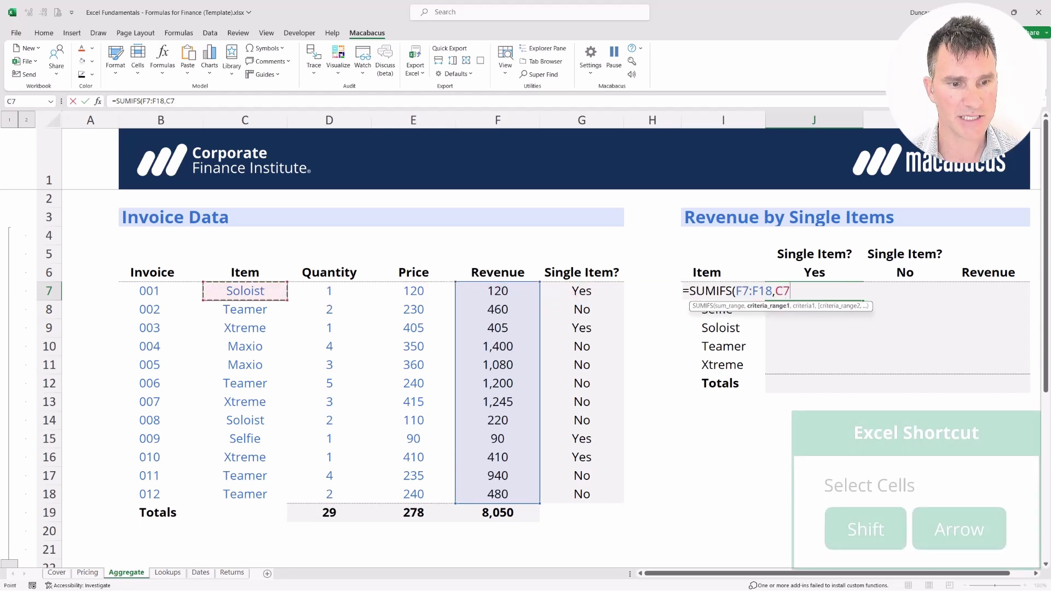
{"action": "key", "text": "shift+Down"}
{"action": "key", "text": "shift+Down"}
{"action": "key", "text": "shift+Down"}
{"action": "key", "text": "shift+Down"}
{"action": "key", "text": "shift+Down"}
{"action": "key", "text": "shift+Down"}
{"action": "key", "text": "shift+Down"}
{"action": "key", "text": "shift+Down"}
{"action": "key", "text": "shift+Down"}
{"action": "key", "text": "shift+Down"}
{"action": "key", "text": "shift+Down"}
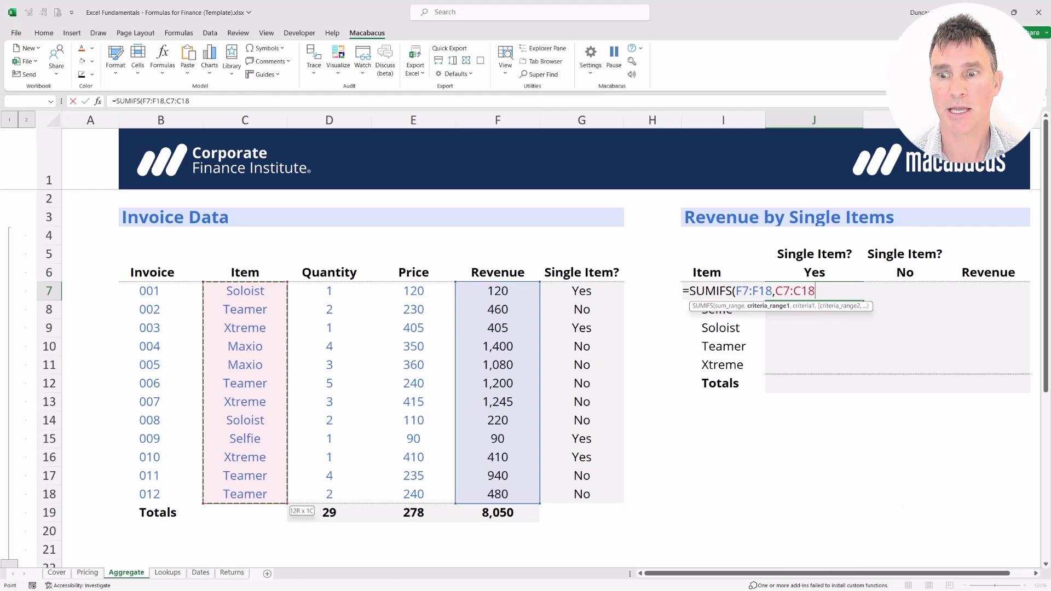
{"action": "type", "text": ","}
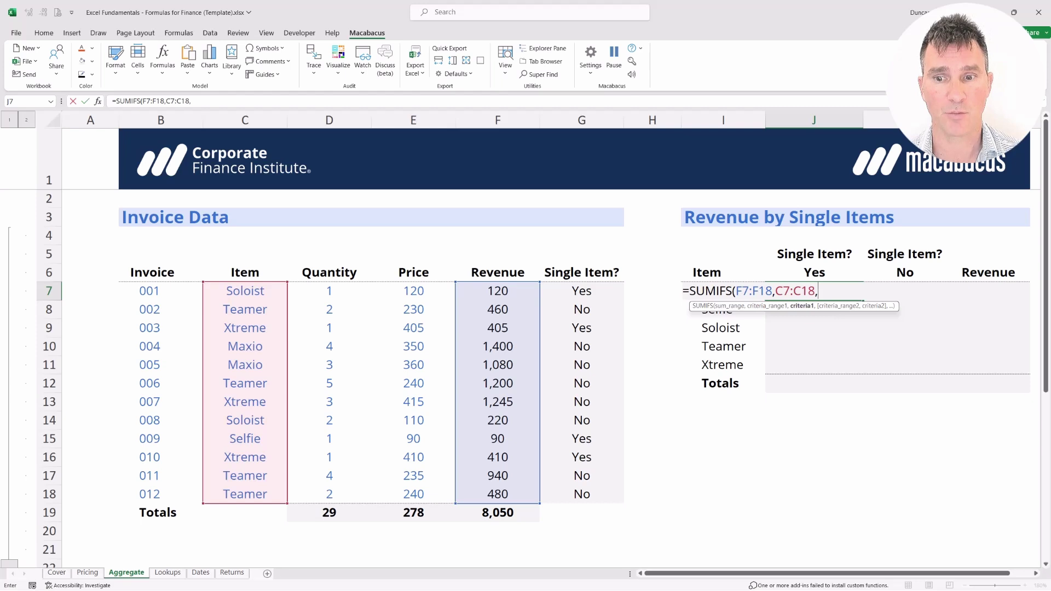
{"action": "key", "text": "Left"}
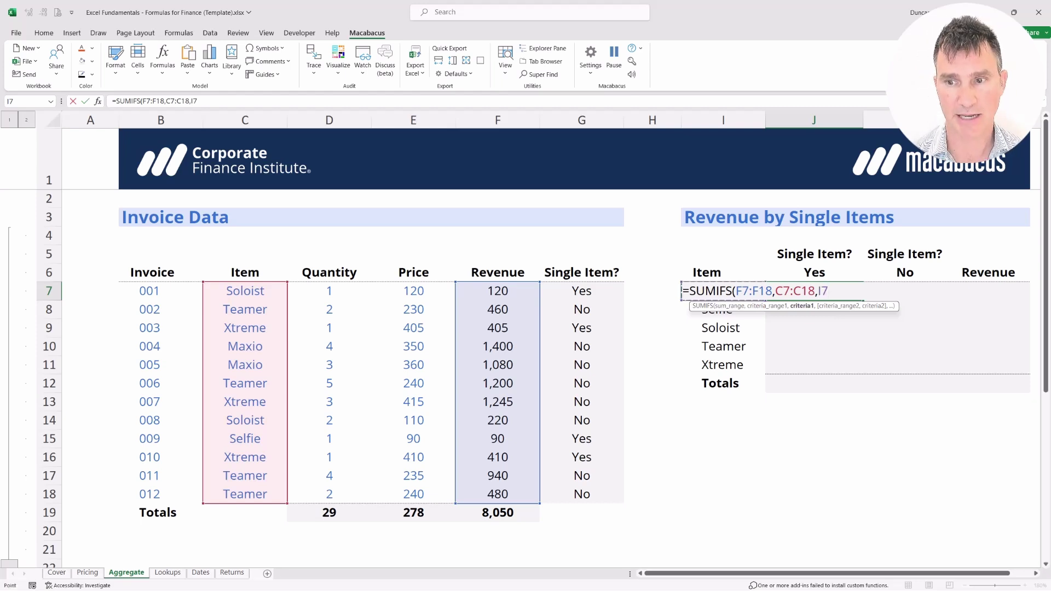
{"action": "type", "text": ","}
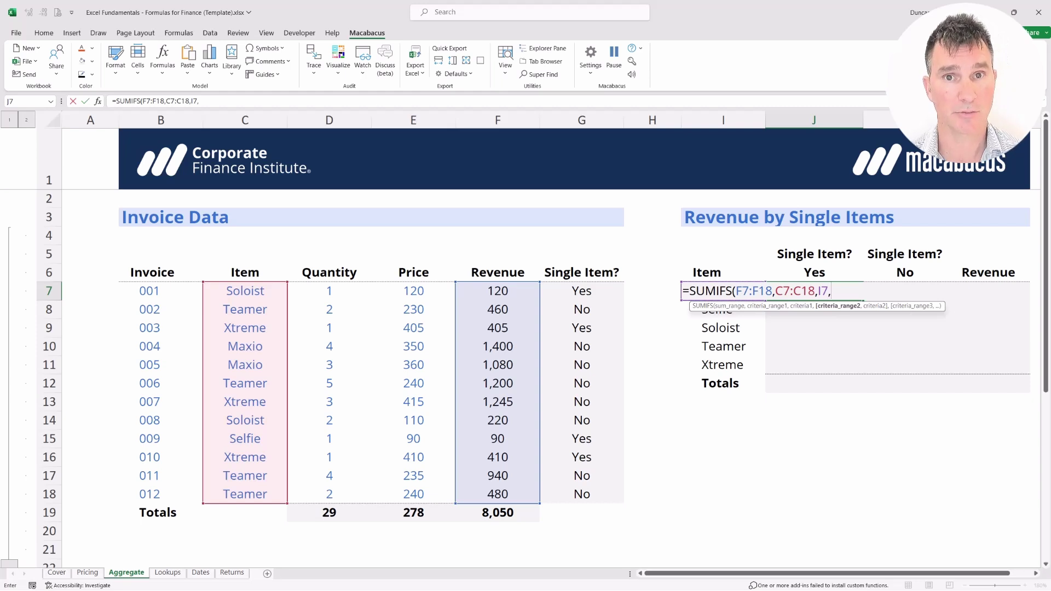
Add the Single Item? range G7:G18 with the Yes heading in J6 as its criterion, and complete the SUMIFS formula
{"action": "key", "text": "Left"}
{"action": "key", "text": "Left"}
{"action": "key", "text": "Left"}
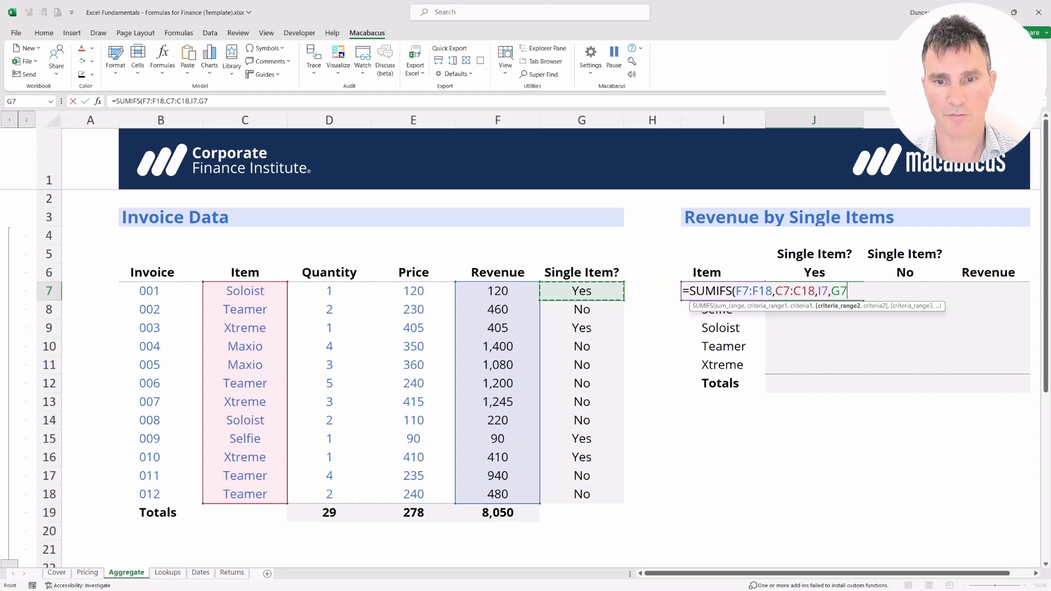
{"action": "key", "text": "shift+Down"}
{"action": "key", "text": "shift+Down"}
{"action": "key", "text": "shift+Down"}
{"action": "key", "text": "shift+Down"}
{"action": "key", "text": "shift+Down"}
{"action": "key", "text": "shift+Down"}
{"action": "key", "text": "shift+Down"}
{"action": "key", "text": "shift+Down"}
{"action": "key", "text": "shift+Down"}
{"action": "key", "text": "shift+Down"}
{"action": "key", "text": "shift+Down"}
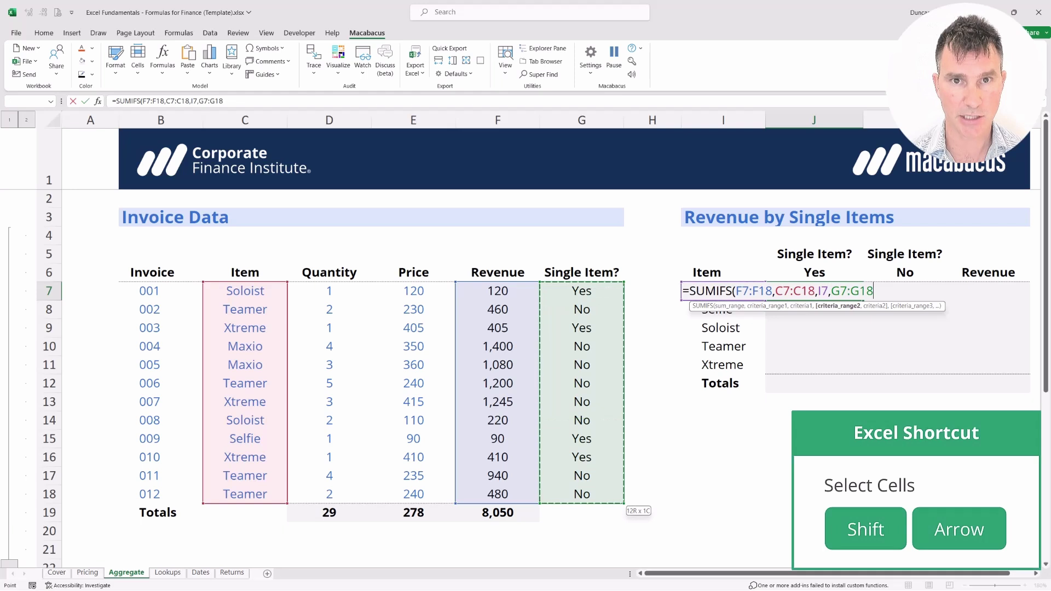
{"action": "type", "text": ","}
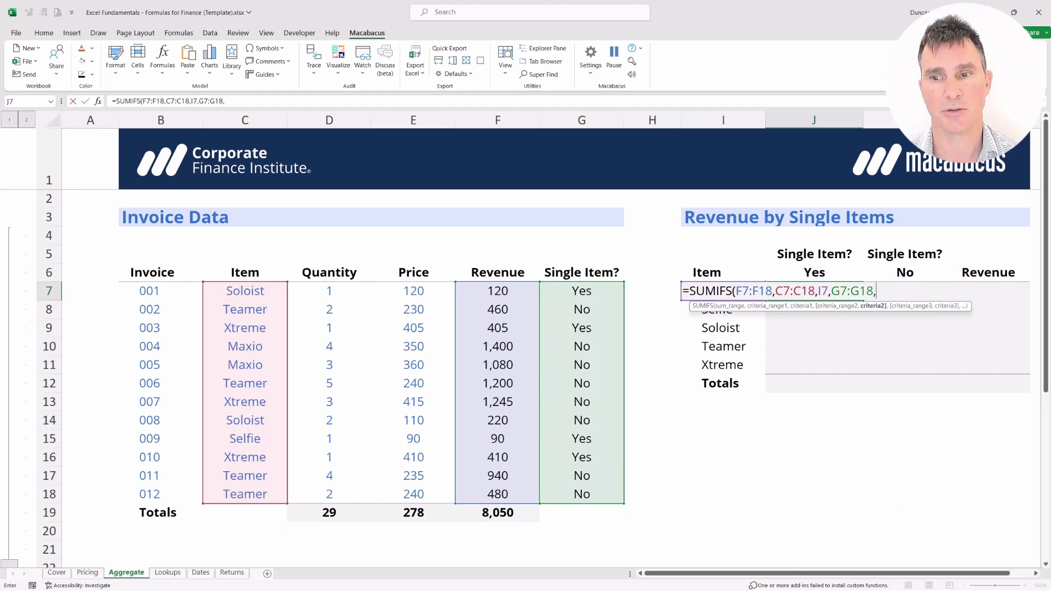
{"action": "key", "text": "Up"}
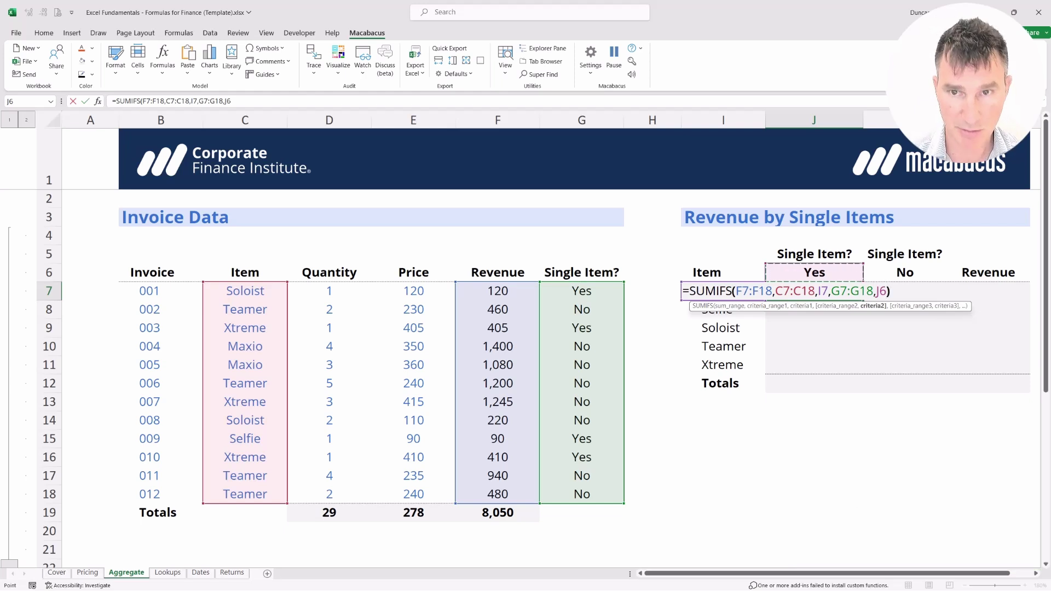
{"action": "type", "text": ")"}
{"action": "key", "text": "Return"}
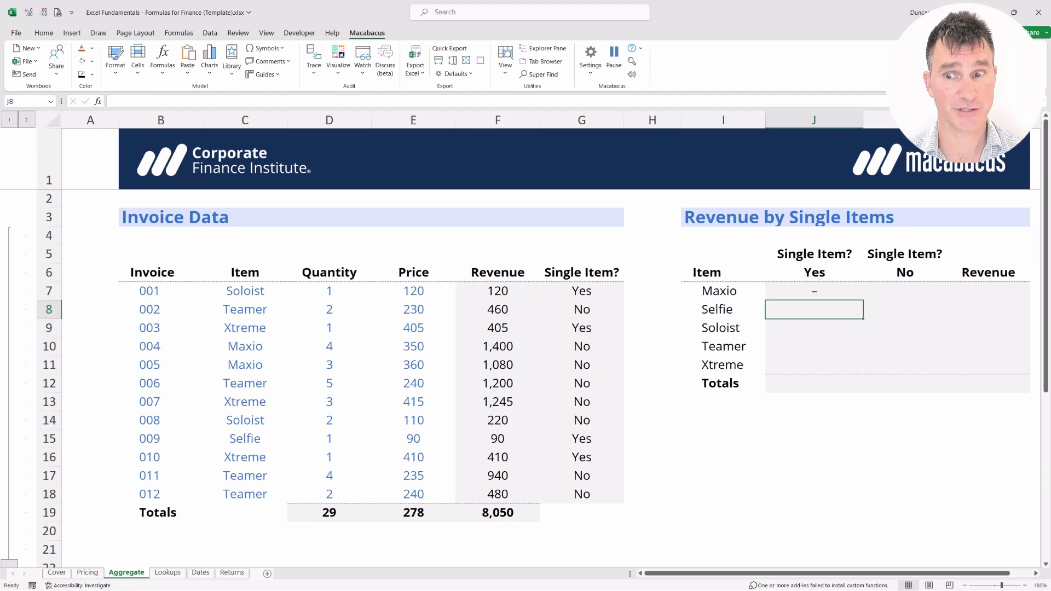
Reopen the J7 formula for editing and make its sum range absolute as $F$7:$F$18
{"action": "left_click", "coordinate": [814, 290]}
{"action": "key", "text": "F2"}
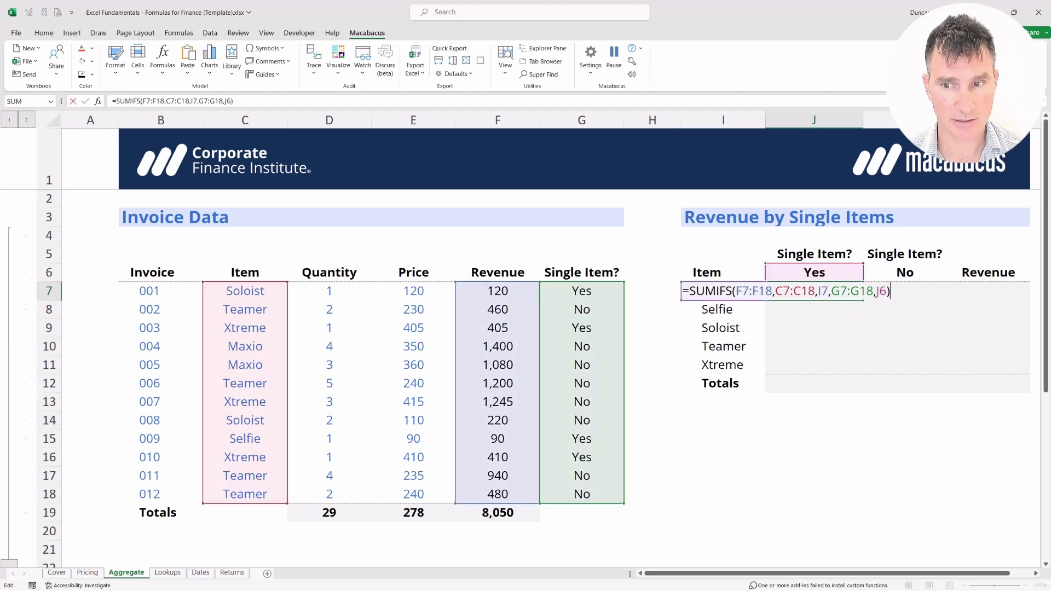
{"action": "key", "text": "Left"}
{"action": "key", "text": "Left"}
{"action": "key", "text": "Left"}
{"action": "key", "text": "Left"}
{"action": "key", "text": "Left"}
{"action": "key", "text": "Left"}
{"action": "key", "text": "Left"}
{"action": "key", "text": "Left"}
{"action": "key", "text": "Left"}
{"action": "key", "text": "Left"}
{"action": "key", "text": "Left"}
{"action": "key", "text": "Left"}
{"action": "key", "text": "Left"}
{"action": "key", "text": "Left"}
{"action": "key", "text": "Left"}
{"action": "key", "text": "Left"}
{"action": "key", "text": "Left"}
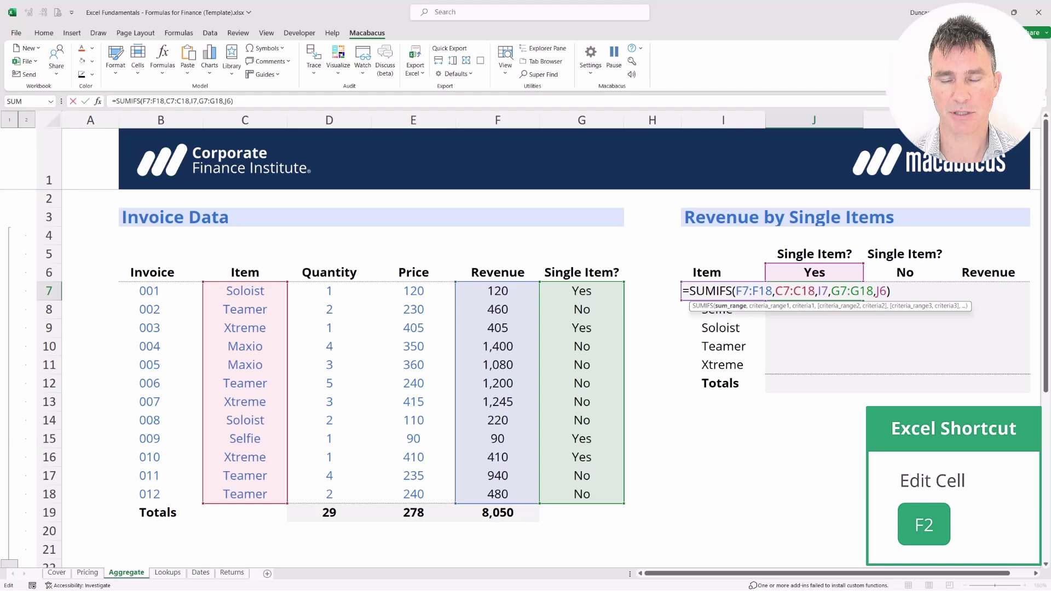
{"action": "key", "text": "shift+Left"}
{"action": "key", "text": "shift+Left"}
{"action": "key", "text": "shift+Left"}
{"action": "key", "text": "shift+Left"}
{"action": "key", "text": "shift+Left"}
{"action": "key", "text": "shift+Left"}
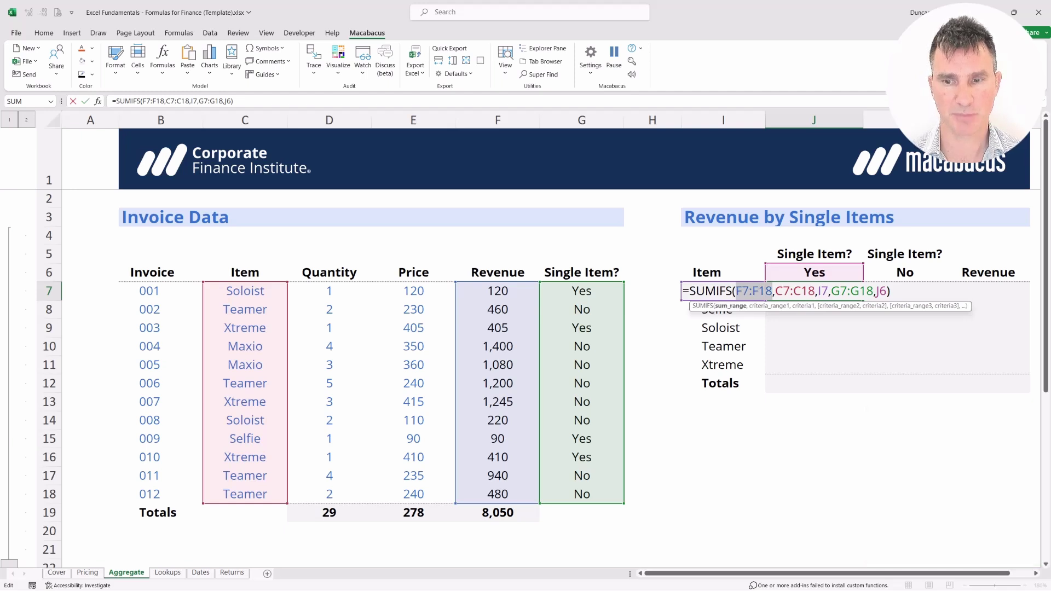
{"action": "key", "text": "F4"}
Make the first criteria range in the J7 formula absolute as $C$7:$C$18
{"action": "key", "text": "Right"}
{"action": "key", "text": "shift+Right"}
{"action": "key", "text": "shift+Right"}
{"action": "key", "text": "shift+Right"}
{"action": "key", "text": "shift+Right"}
{"action": "key", "text": "shift+Right"}
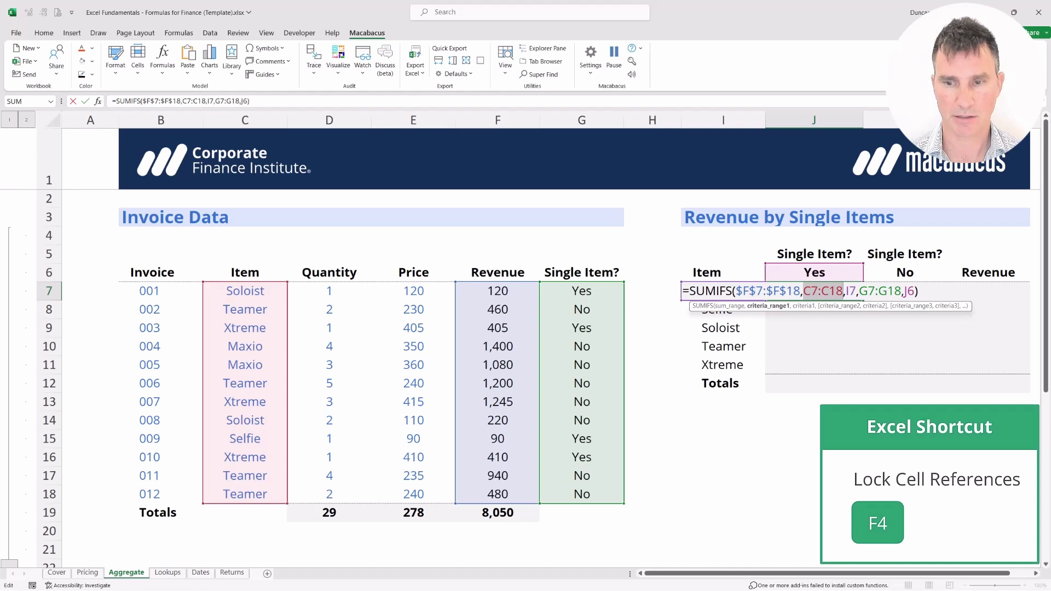
{"action": "key", "text": "F4"}
Make the second criteria range in the J7 formula absolute as $G$7:$G$18
{"action": "key", "text": "Right"}
{"action": "key", "text": "Right"}
{"action": "key", "text": "Right"}
{"action": "key", "text": "Right"}
{"action": "key", "text": "Right"}
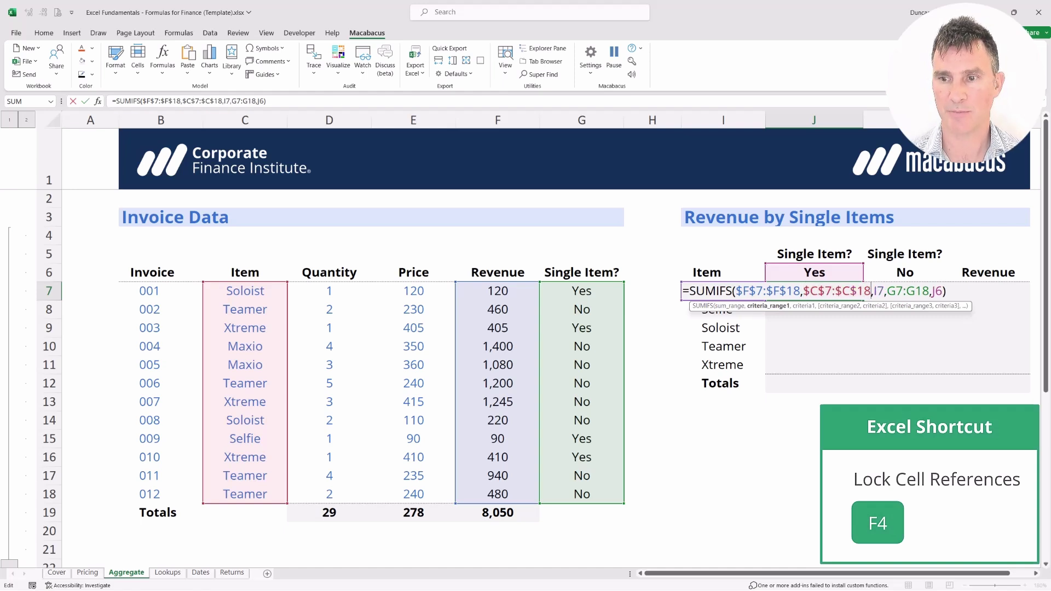
{"action": "key", "text": "shift+Right"}
{"action": "key", "text": "shift+Right"}
{"action": "key", "text": "shift+Right"}
{"action": "key", "text": "shift+Right"}
{"action": "key", "text": "shift+Right"}
{"action": "key", "text": "shift+Right"}
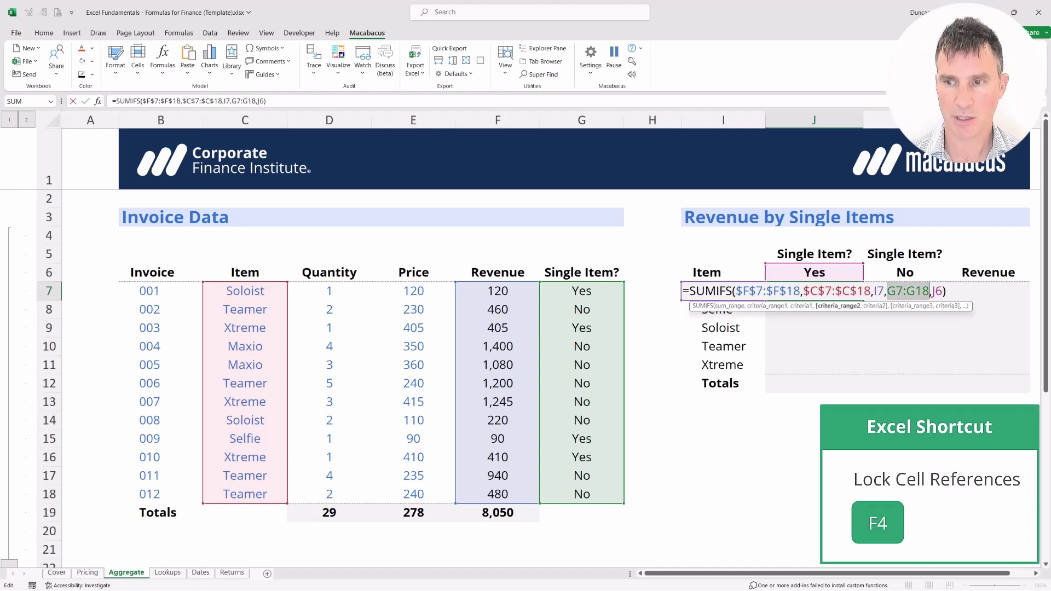
{"action": "key", "text": "F4"}
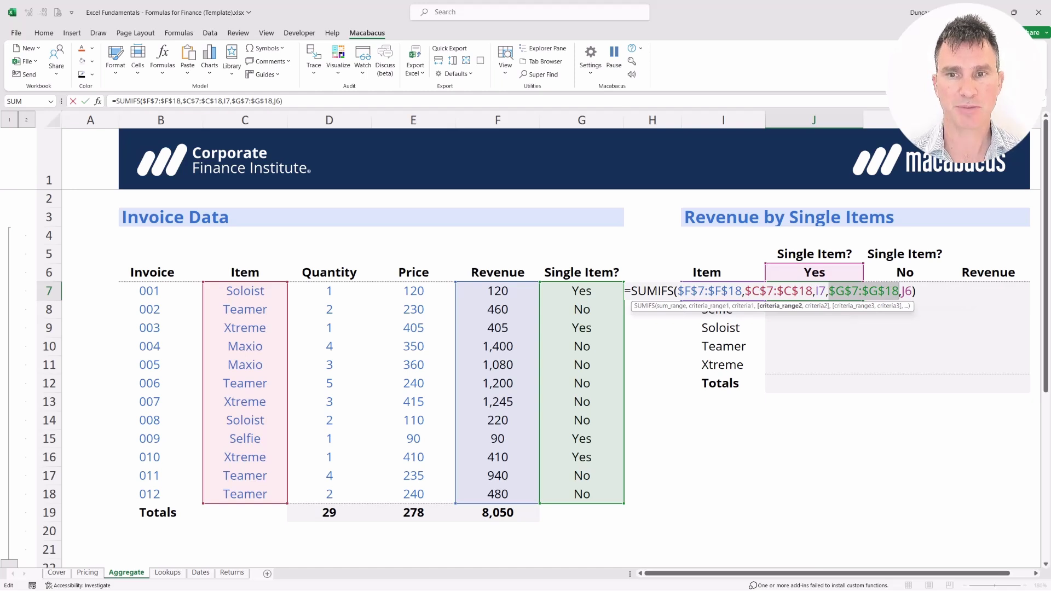
Lock only the column of the item criterion in the J7 formula, making it $I7
{"action": "key", "text": "Left"}
{"action": "key", "text": "Left"}
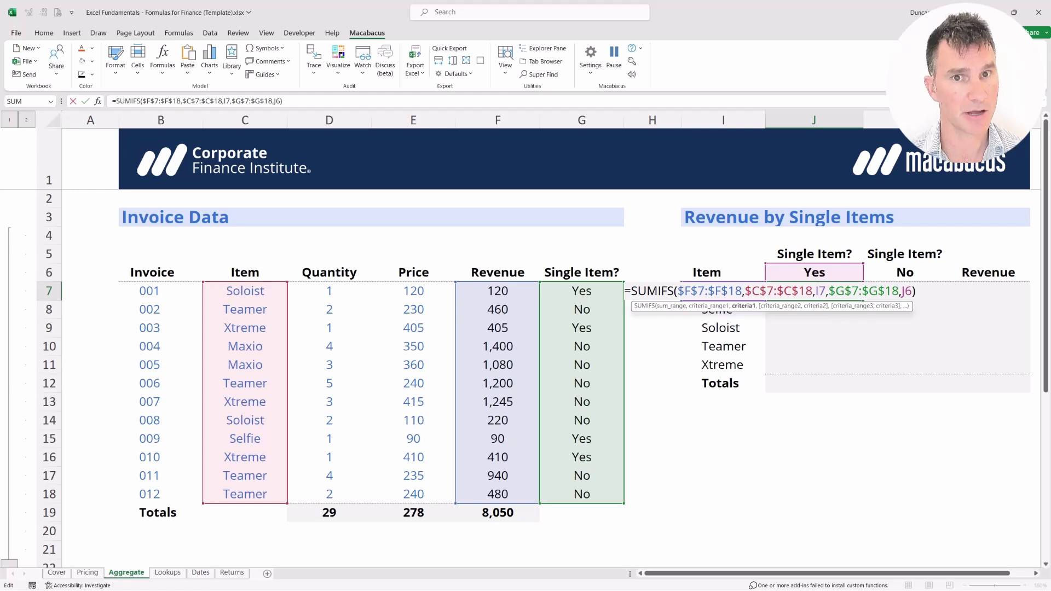
{"action": "key", "text": "F4"}
{"action": "key", "text": "F4"}
{"action": "key", "text": "F4"}
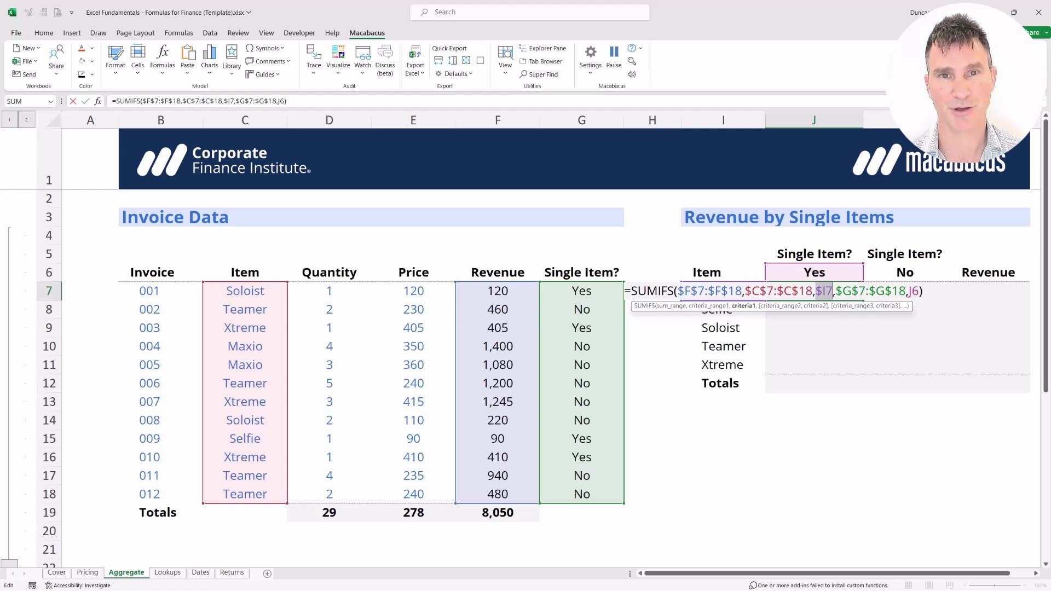
Lock only the row of the Yes criterion as J$6 and commit the edited J7 formula
{"action": "key", "text": "Right"}
{"action": "key", "text": "Right"}
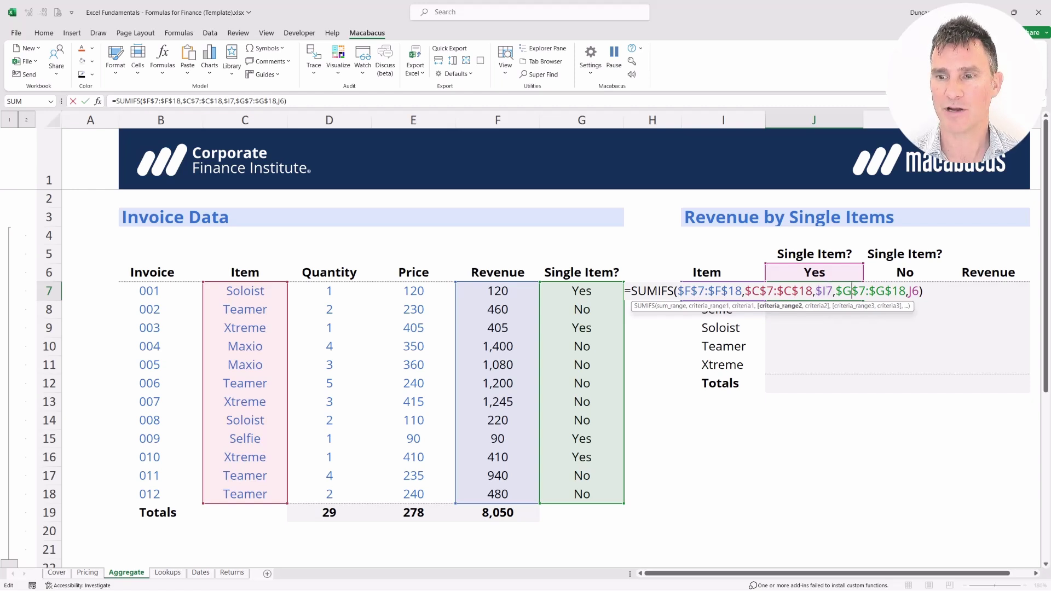
{"action": "key", "text": "Right"}
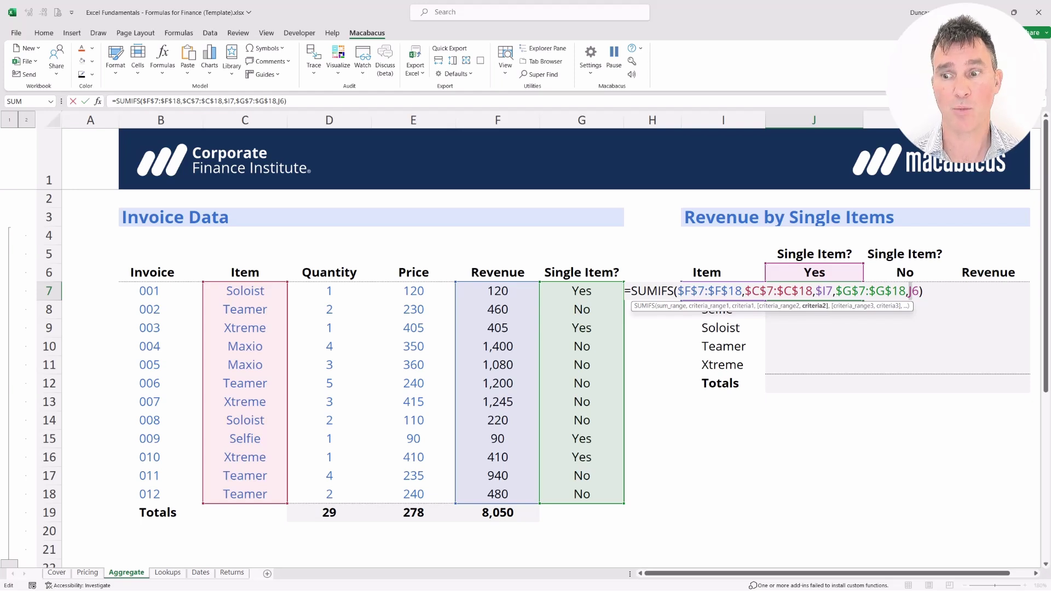
{"action": "key", "text": "F4"}
{"action": "key", "text": "F4"}
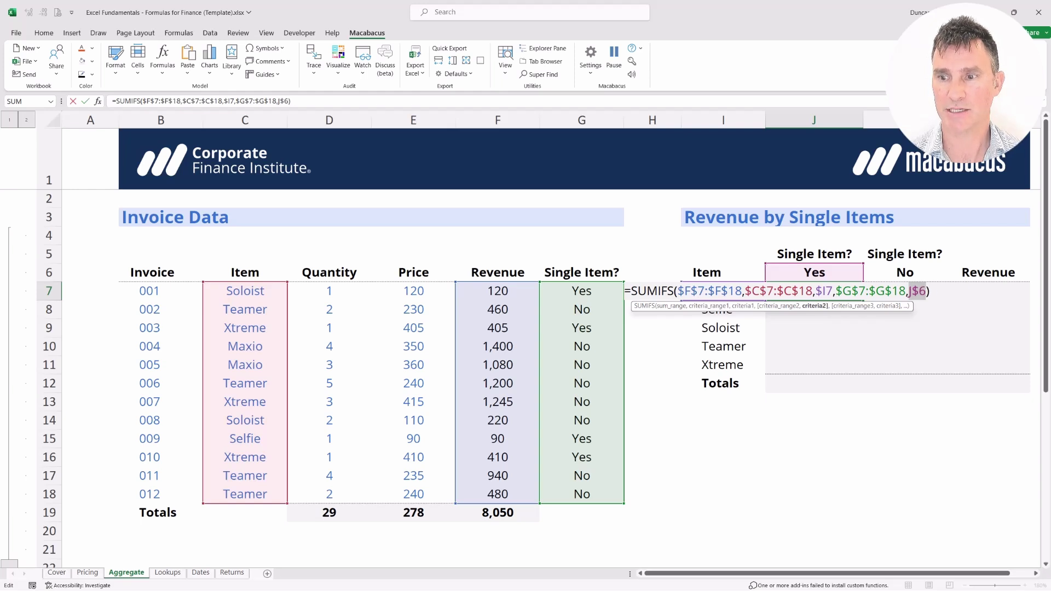
{"action": "key", "text": "shift+Right"}
{"action": "key", "text": "shift+Right"}
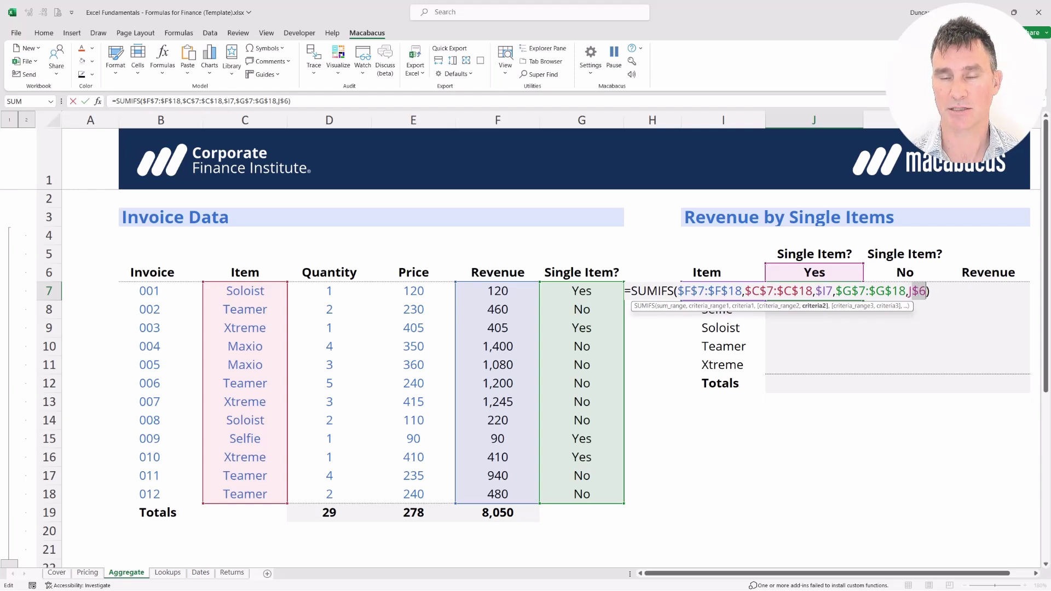
{"action": "key", "text": "Return"}
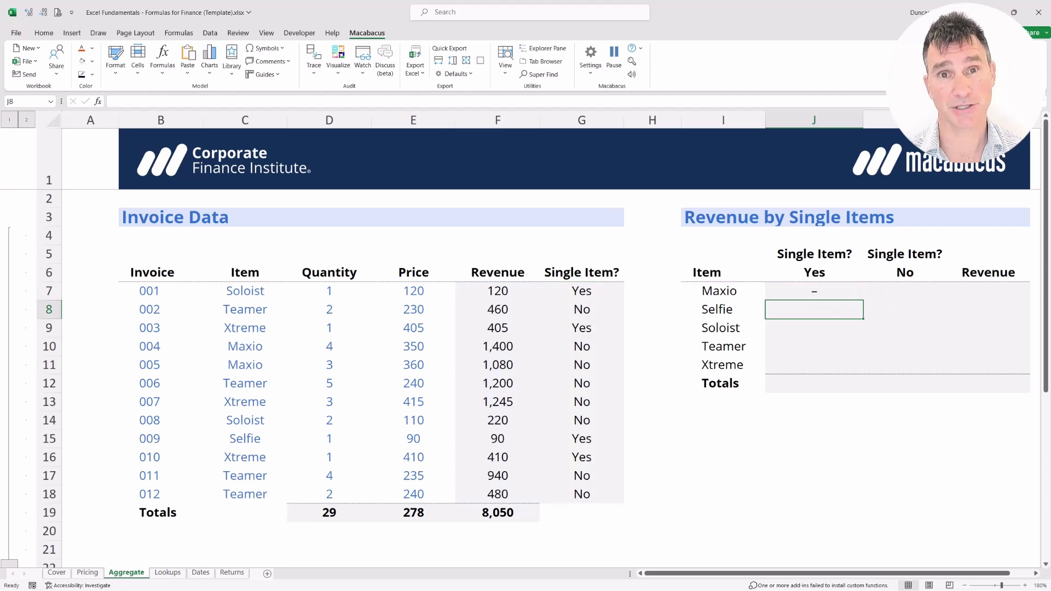
Fill the J7 SUMIFS formula down and across J7:K11 for all items in the Yes and No columns
{"action": "left_click", "coordinate": [813, 291]}
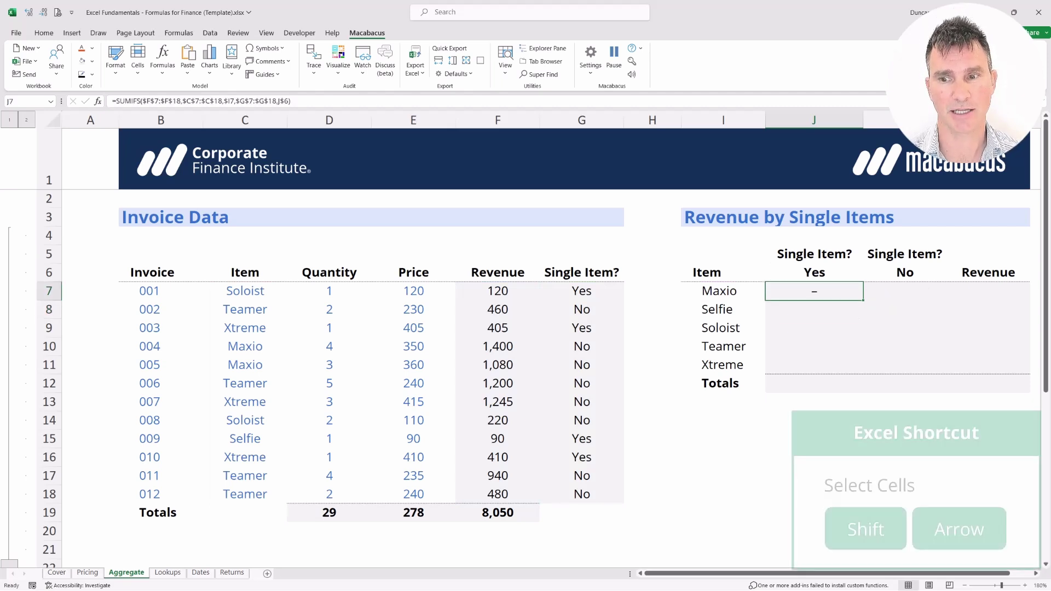
{"action": "key", "text": "shift+Down"}
{"action": "key", "text": "shift+Down"}
{"action": "key", "text": "shift+Down"}
{"action": "key", "text": "shift+Down"}
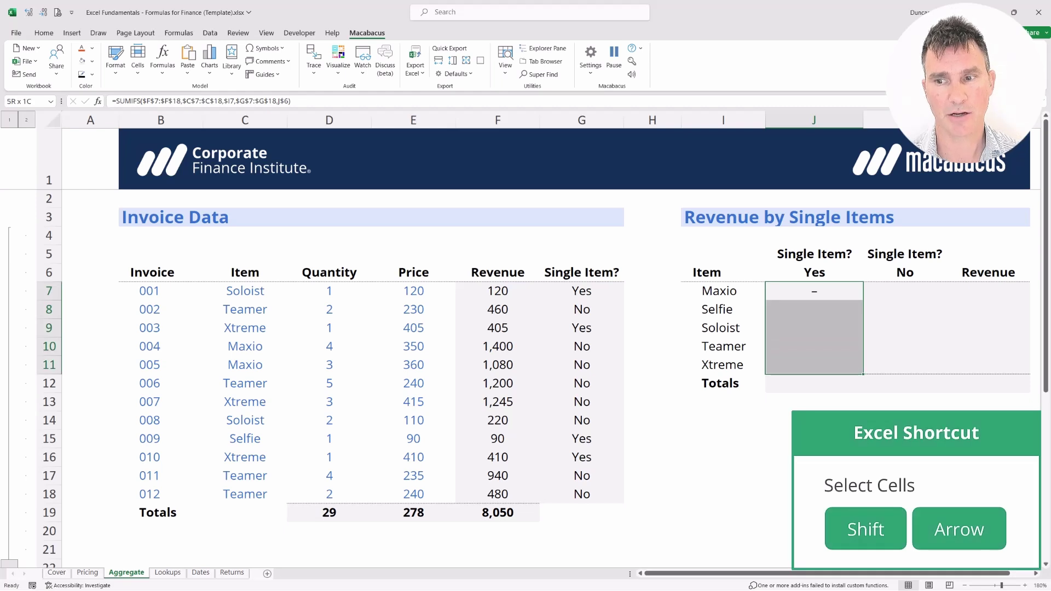
{"action": "key", "text": "shift+Right"}
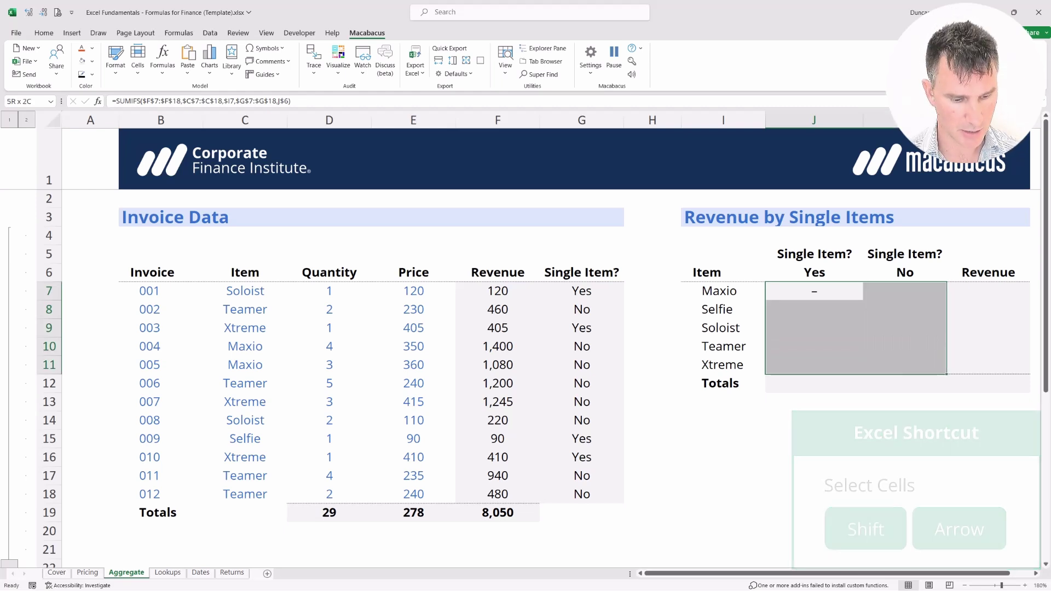
{"action": "key", "text": "ctrl+d"}
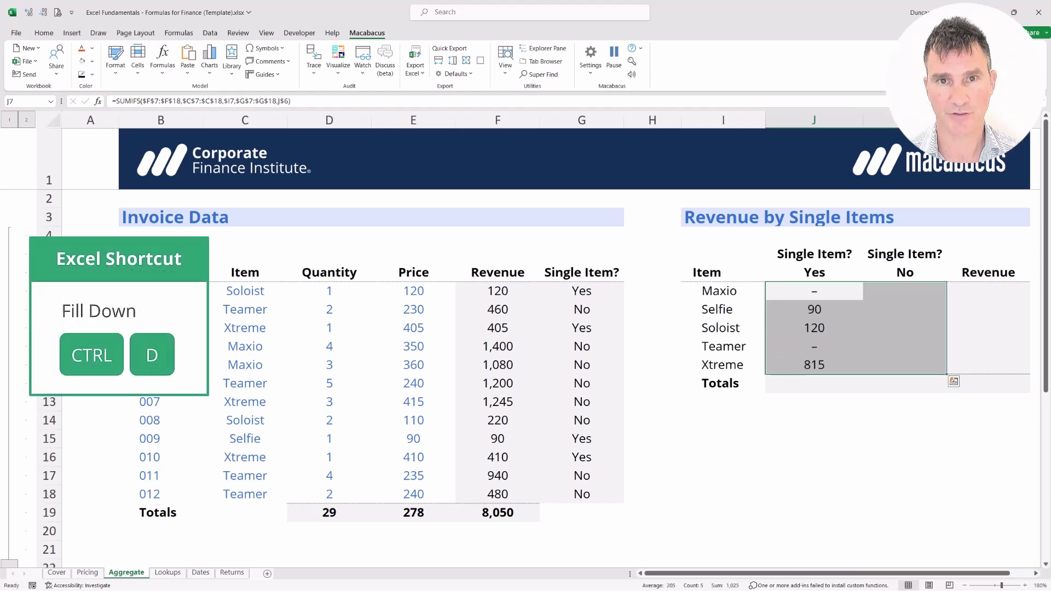
{"action": "key", "text": "ctrl+r"}
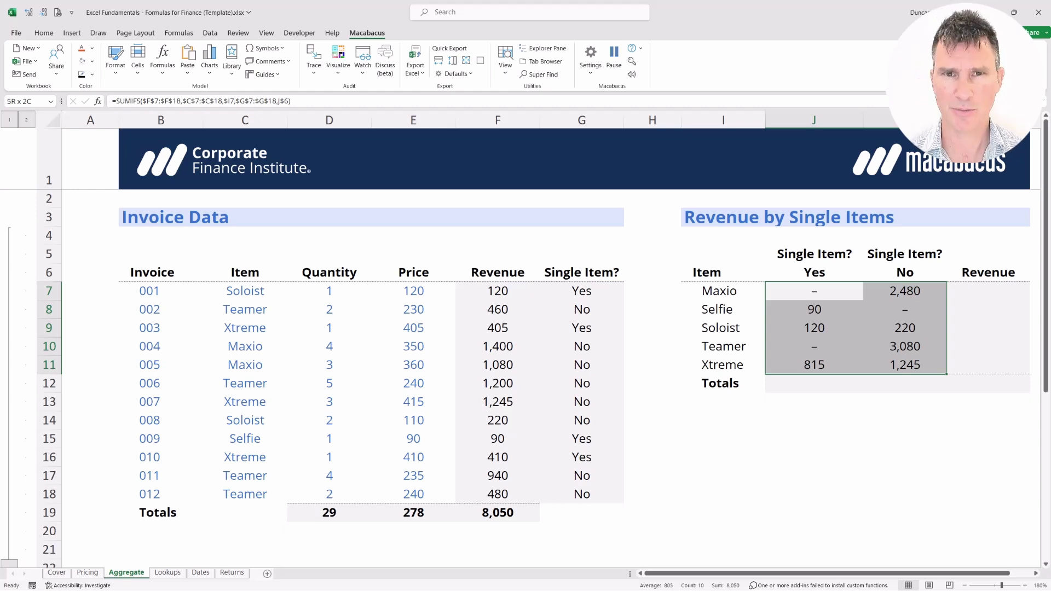
Examine the filled SUMIFS formulas in the Yes and No columns, checking the references in the Xtreme cell K11
{"action": "left_click_drag", "start_coordinate": [814, 272], "coordinate": [813, 290]}
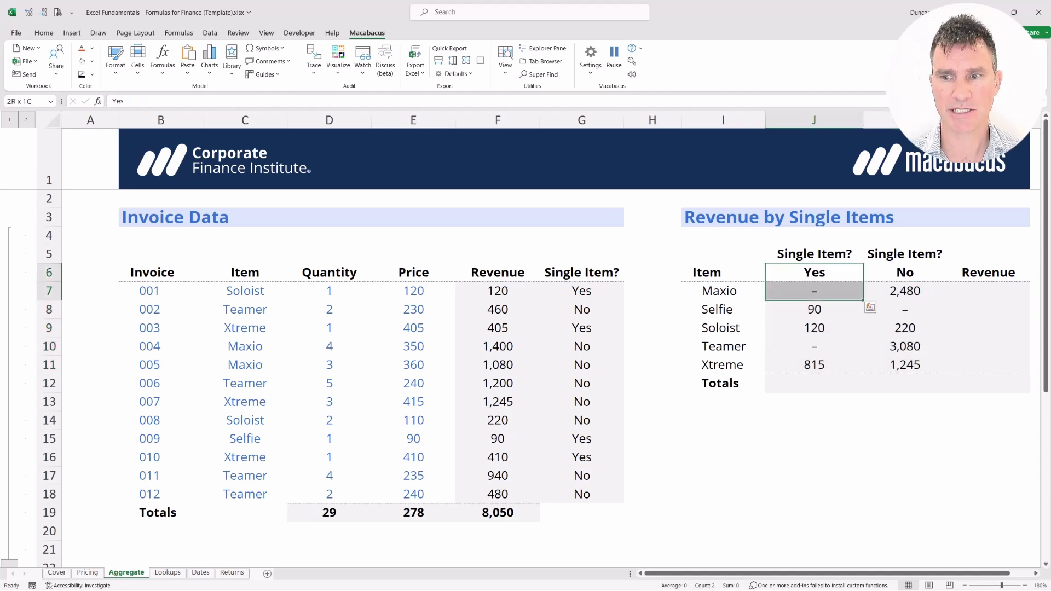
{"action": "key", "text": "Down"}
{"action": "key", "text": "Down"}
{"action": "key", "text": "Down"}
{"action": "key", "text": "Down"}
{"action": "key", "text": "Down"}
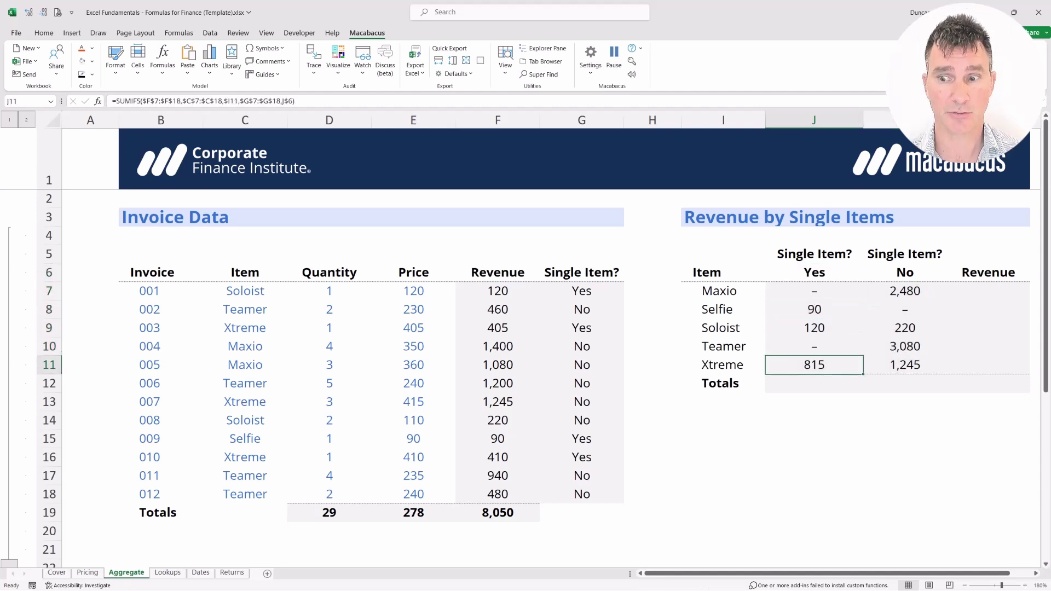
{"action": "left_click", "coordinate": [904, 365]}
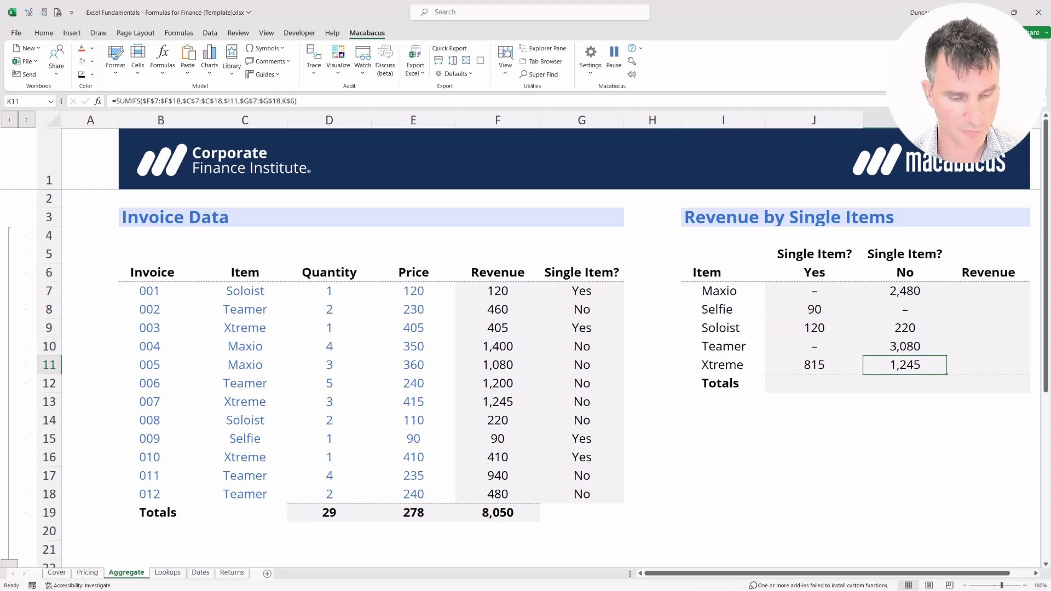
{"action": "key", "text": "F2"}
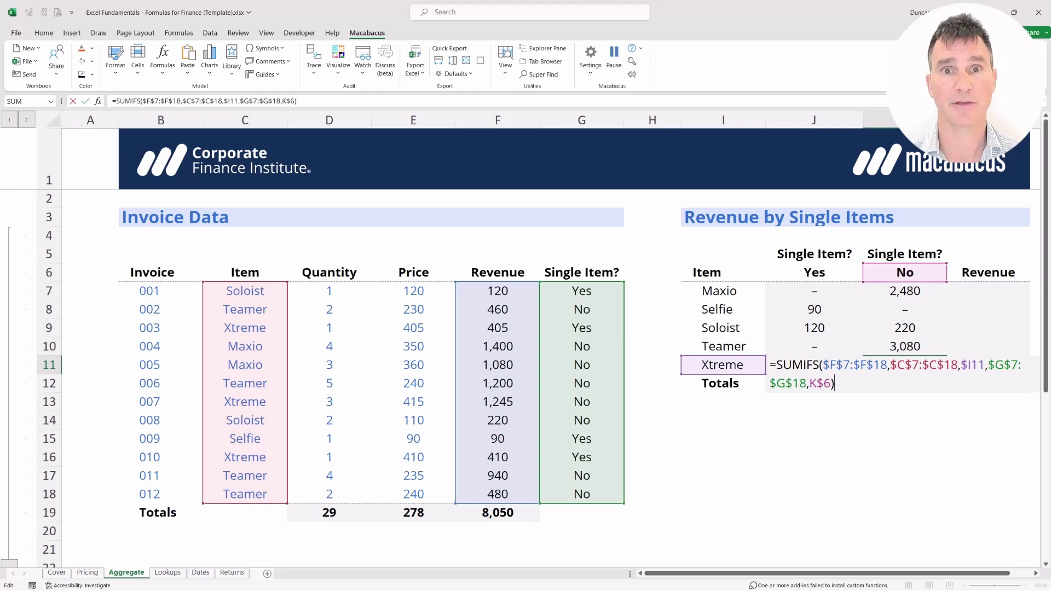
{"action": "key", "text": "Return"}
Select the whole SUMIFS block J7:K11 to review its results together
{"action": "key", "text": "Up"}
{"action": "key", "text": "ctrl+Up"}
{"action": "key", "text": "Down"}
{"action": "key", "text": "Down"}
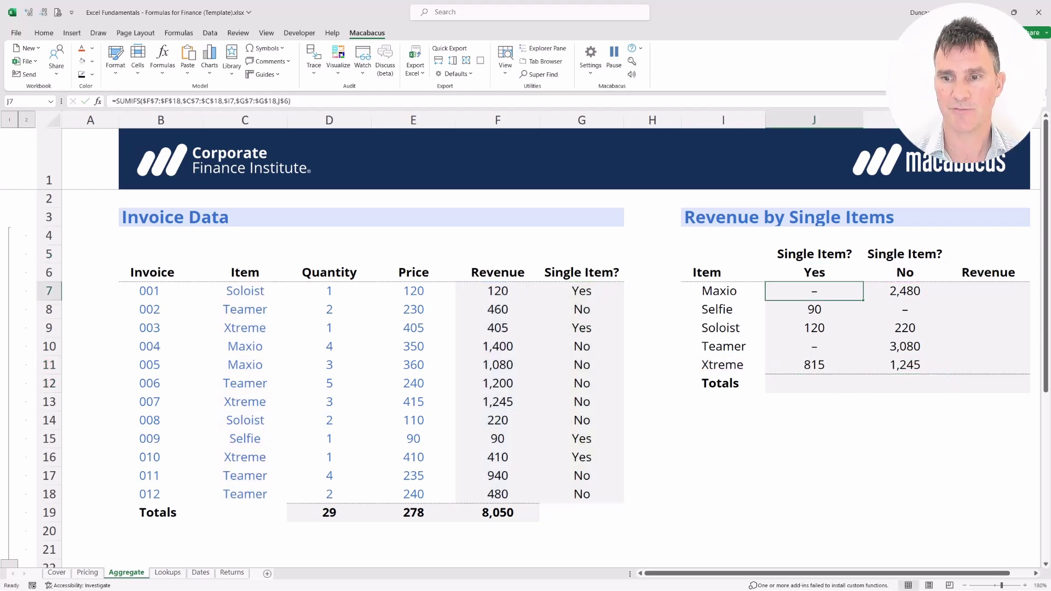
{"action": "key", "text": "shift+Right"}
{"action": "key", "text": "shift+Down"}
{"action": "key", "text": "shift+Down"}
{"action": "key", "text": "shift+Down"}
{"action": "key", "text": "shift+Down"}
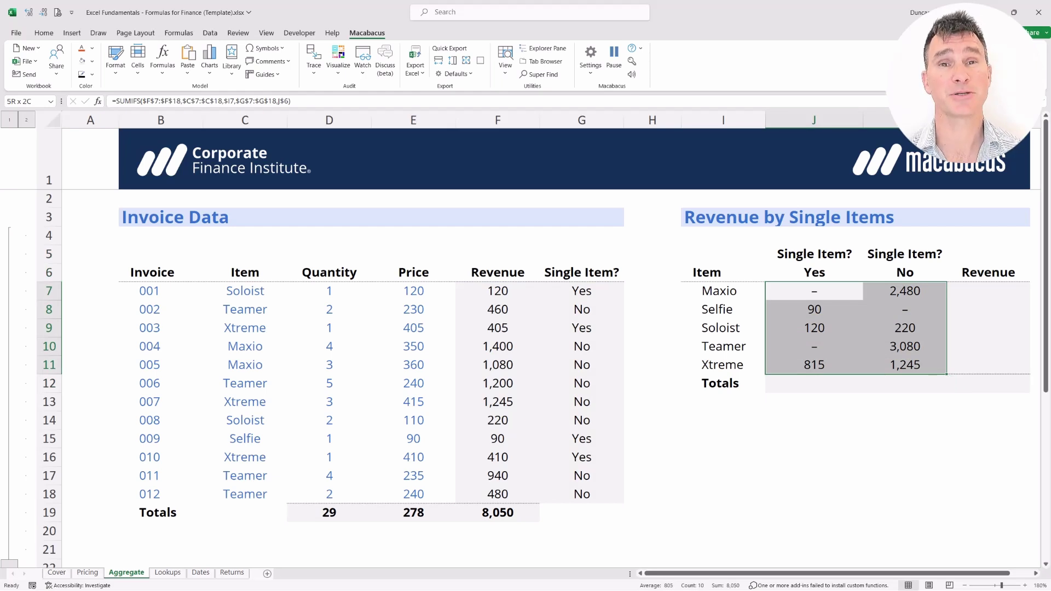
AutoSum Maxio's Yes and No revenue J7:K7 in the Revenue cell L7
{"action": "key", "text": "Right"}
{"action": "key", "text": "Right"}
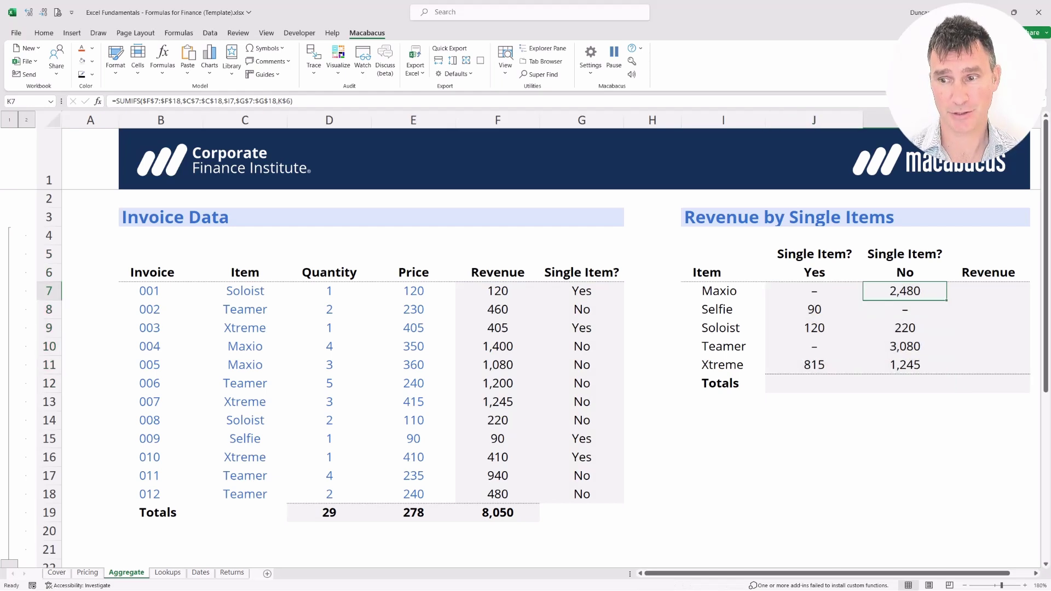
{"action": "key", "text": "alt+equal"}
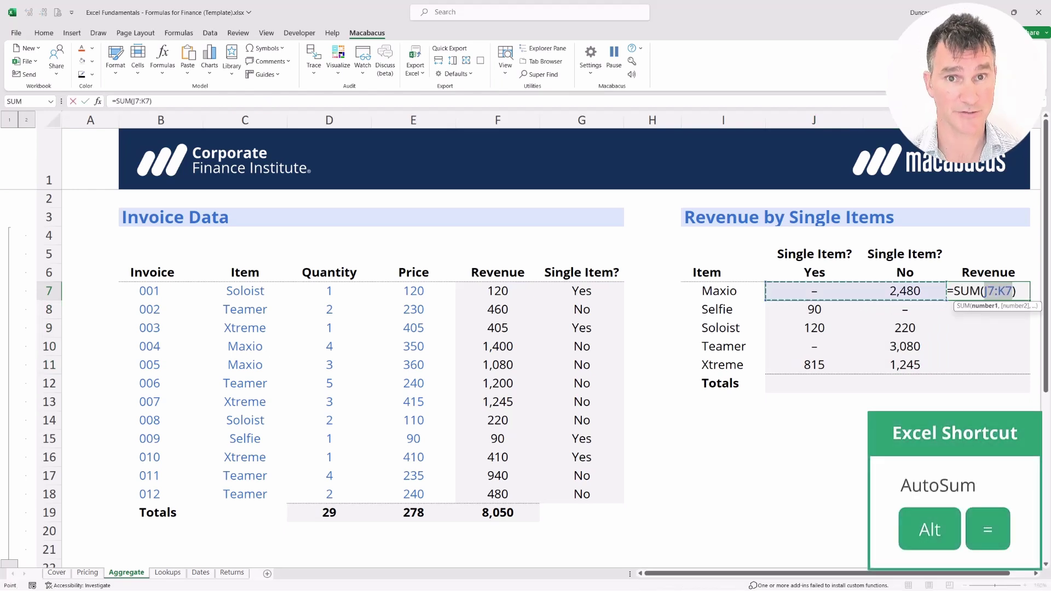
{"action": "key", "text": "Return"}
{"action": "key", "text": "Up"}
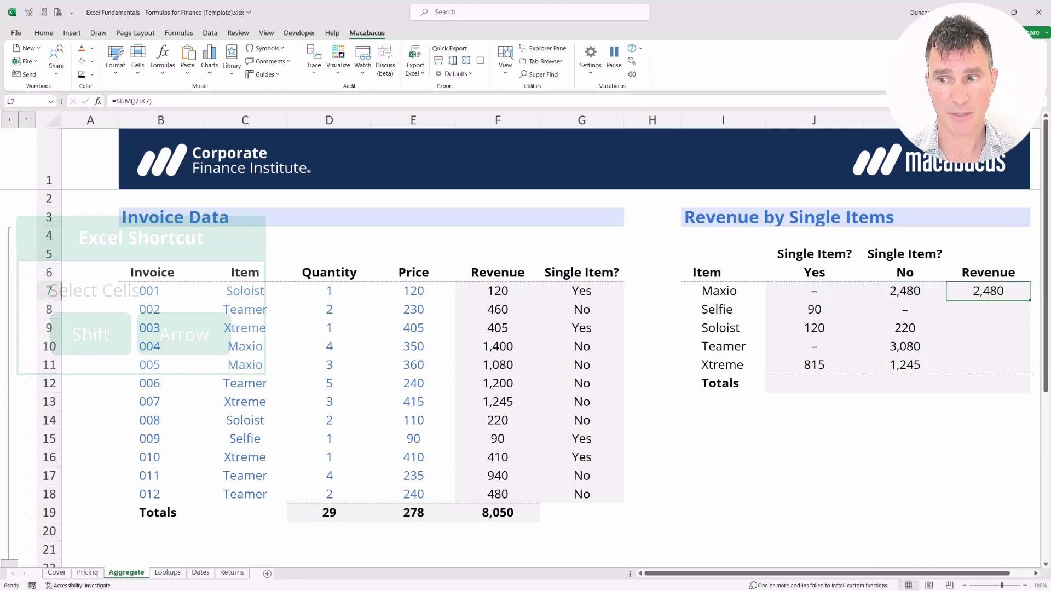
Fill the L7 SUM formula down through L11 for the remaining items
{"action": "key", "text": "shift+Down"}
{"action": "key", "text": "shift+Down"}
{"action": "key", "text": "shift+Down"}
{"action": "key", "text": "shift+Down"}
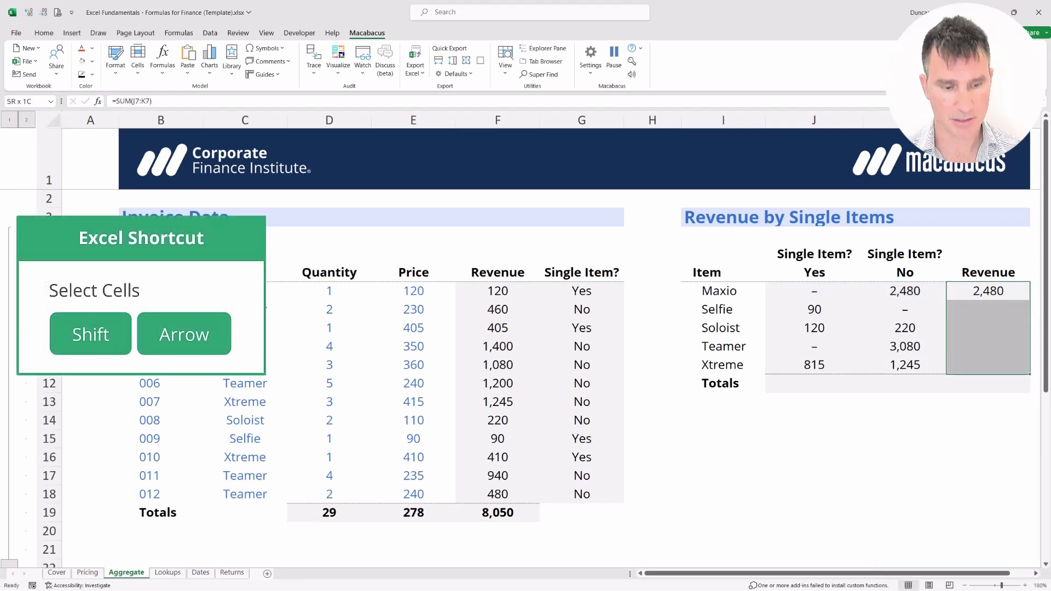
{"action": "key", "text": "ctrl+d"}
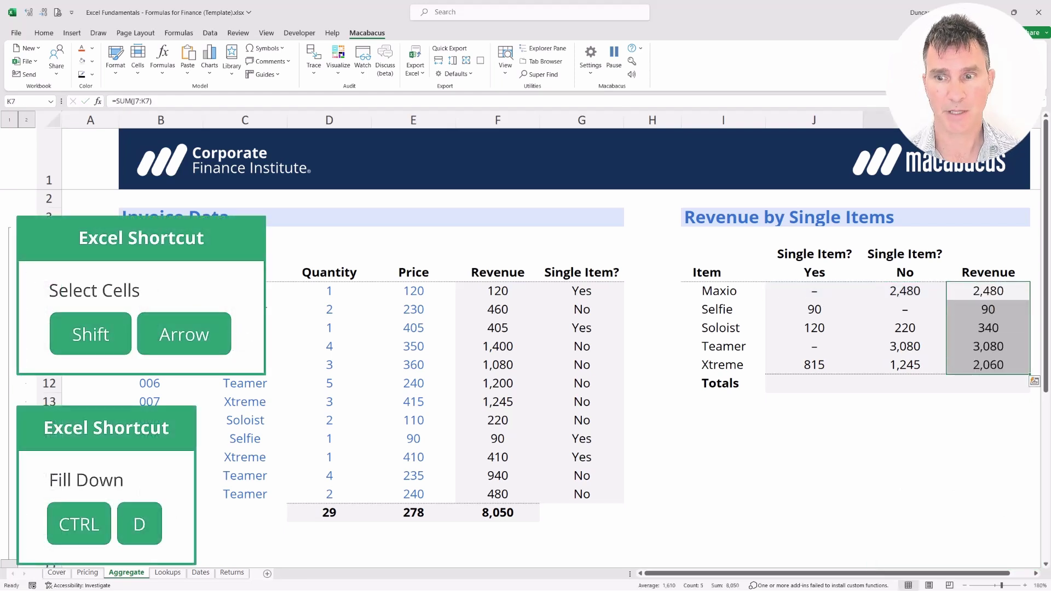
Total the Yes column in J12 with an AutoSum of J7:J11
{"action": "left_click", "coordinate": [814, 291]}
{"action": "key", "text": "ctrl+Down"}
{"action": "key", "text": "Down"}
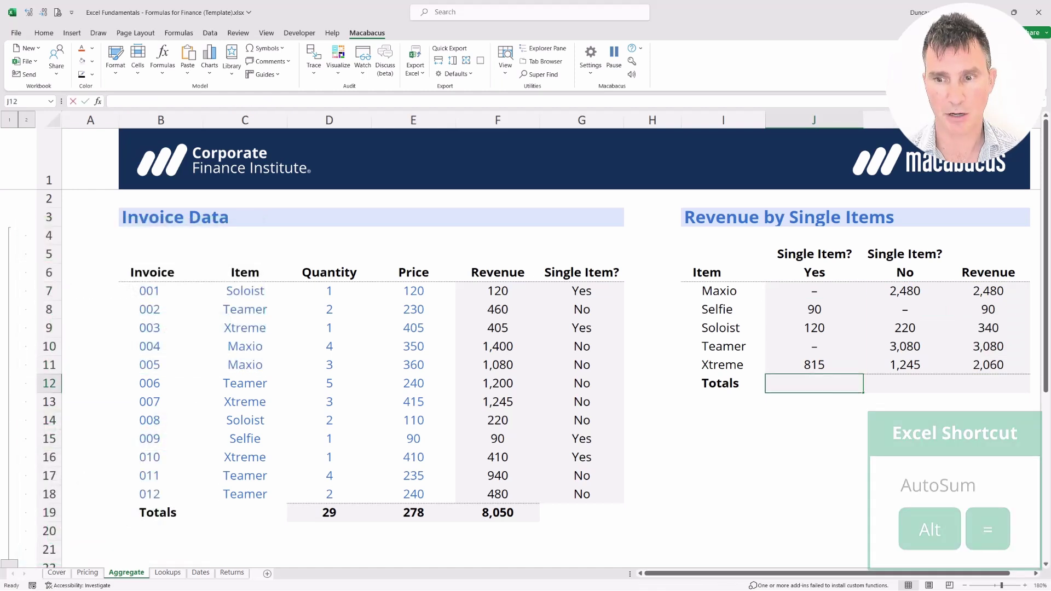
{"action": "key", "text": "alt+equal"}
{"action": "key", "text": "Return"}
{"action": "key", "text": "Up"}
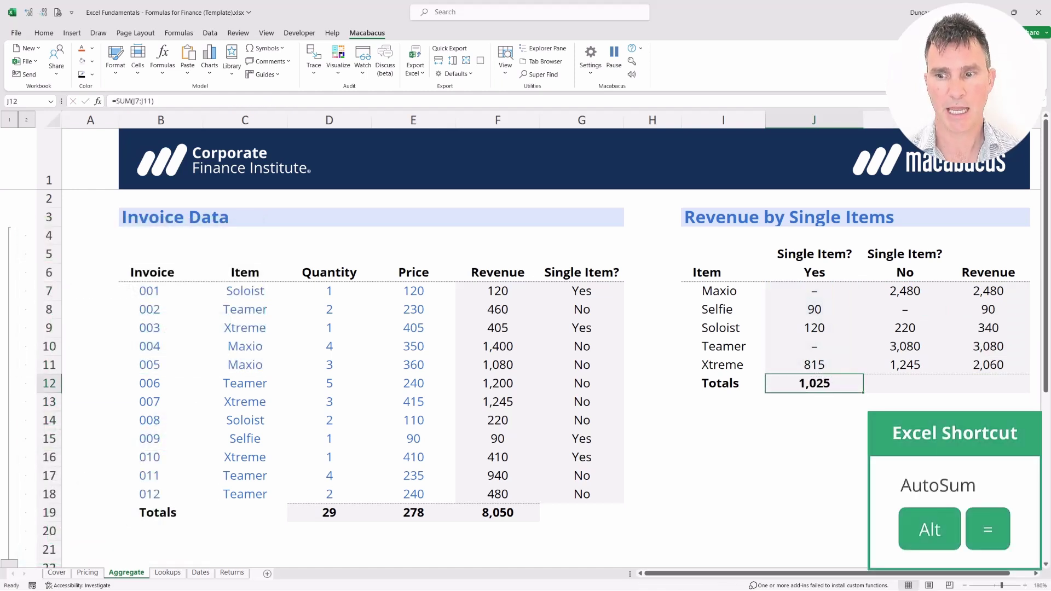
Fill the J12 total across the Totals row to K12 and L12
{"action": "key", "text": "shift+Right"}
{"action": "key", "text": "shift+Right"}
{"action": "key", "text": "ctrl+d"}
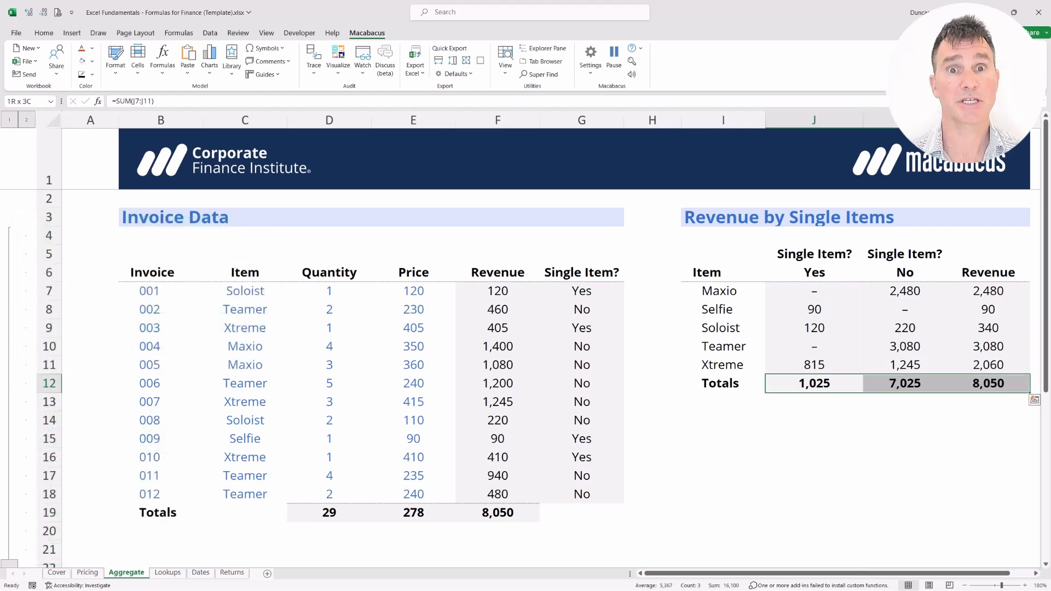
Compare the Revenue total in L12 with the Invoice Data revenue total in F19
{"action": "key", "text": "Right"}
{"action": "key", "text": "Right"}
{"action": "key", "text": "Down"}
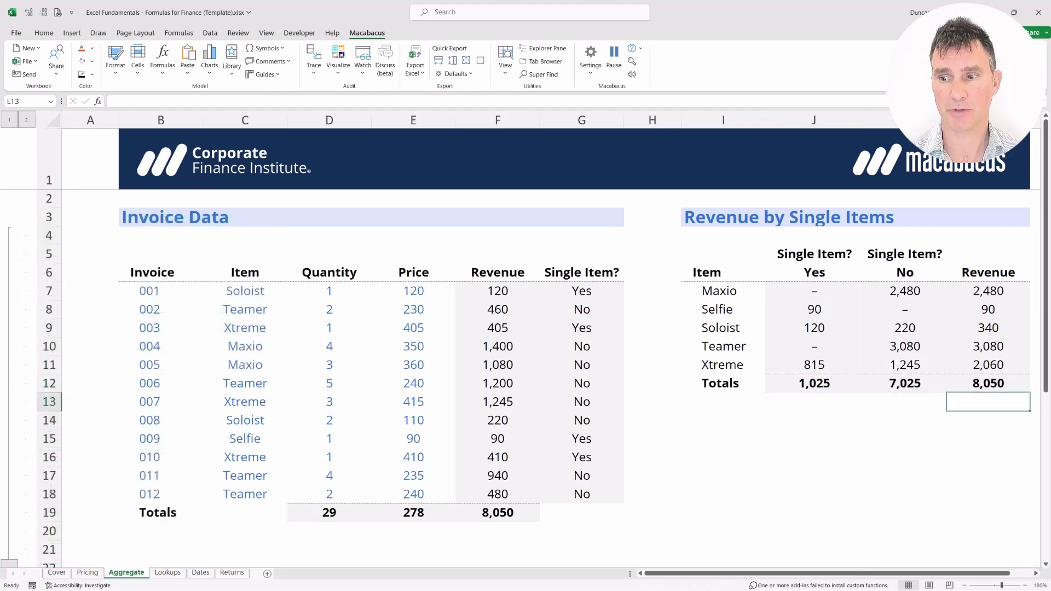
{"action": "key", "text": "shift+Up"}
{"action": "key", "text": "ctrl+Left"}
{"action": "key", "text": "ctrl+Left"}
{"action": "key", "text": "Right"}
{"action": "key", "text": "Right"}
{"action": "key", "text": "Right"}
{"action": "key", "text": "Right"}
{"action": "key", "text": "ctrl+Down"}
{"action": "key", "text": "Down"}
{"action": "key", "text": "shift+Up"}
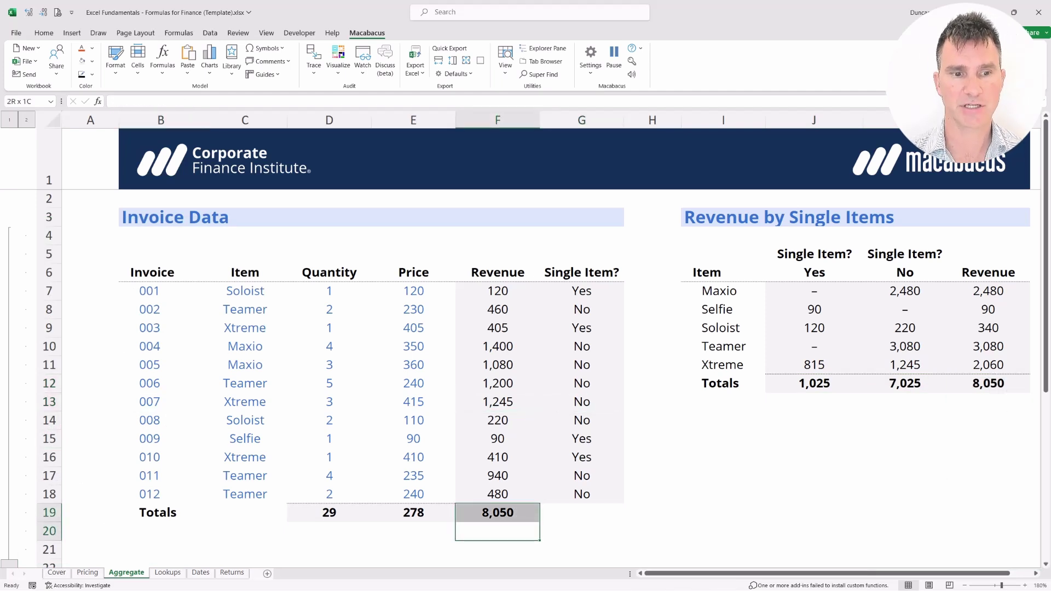
Examine the two Maxio invoices in rows 10 and 11 and their combined revenue in F10:F11
{"action": "key", "text": "Up"}
{"action": "key", "text": "Up"}
{"action": "key", "text": "Up"}
{"action": "key", "text": "Up"}
{"action": "key", "text": "Up"}
{"action": "key", "text": "Up"}
{"action": "key", "text": "Up"}
{"action": "key", "text": "Up"}
{"action": "key", "text": "Up"}
{"action": "key", "text": "Up"}
{"action": "key", "text": "Left"}
{"action": "key", "text": "Left"}
{"action": "key", "text": "Left"}
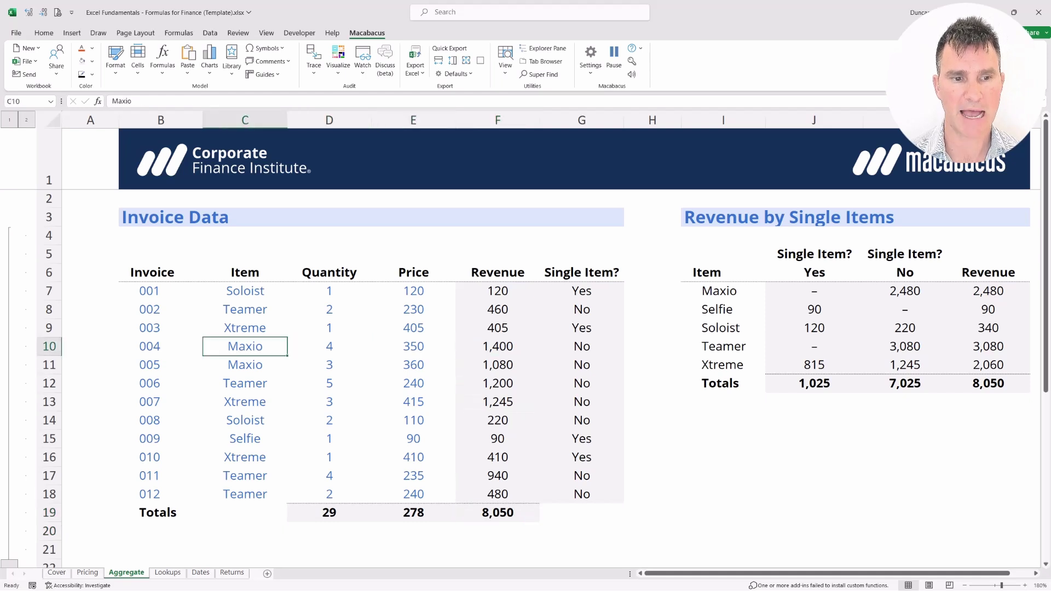
{"action": "key", "text": "shift+Down"}
{"action": "key", "text": "shift+Right"}
{"action": "key", "text": "shift+Right"}
{"action": "key", "text": "shift+Right"}
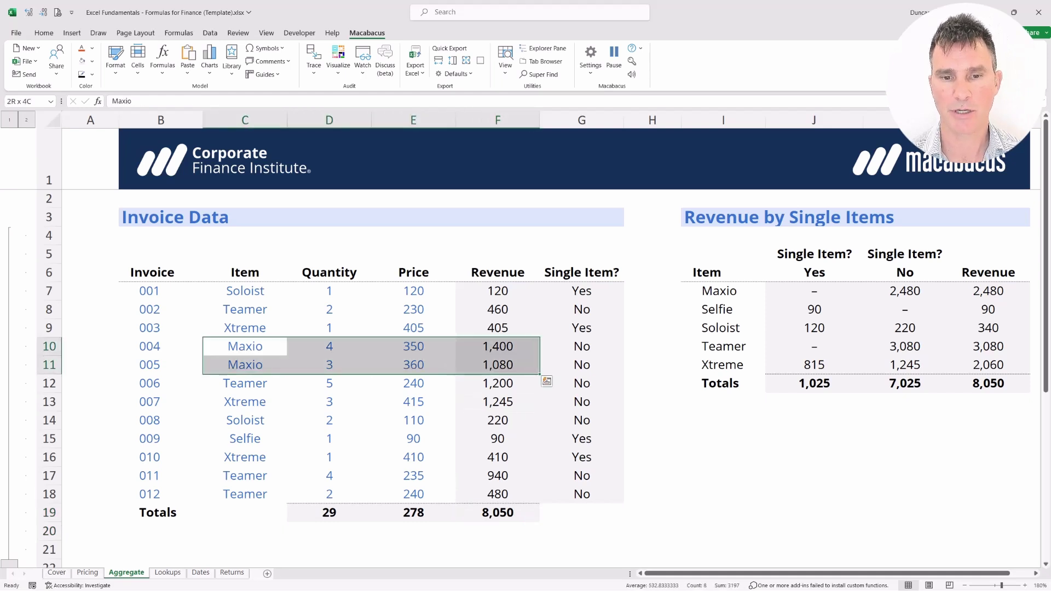
{"action": "key", "text": "Right"}
{"action": "key", "text": "Right"}
{"action": "key", "text": "Right"}
{"action": "key", "text": "shift+Down"}
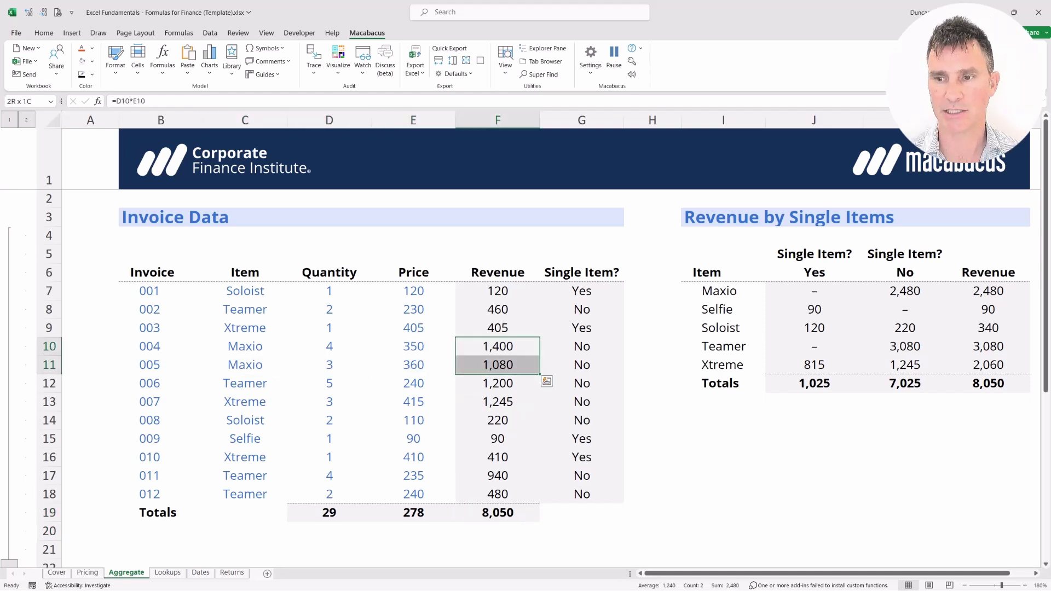
Check Maxio's No revenue in K7 against the revenue and single-item flags of its invoices in F10:G11
{"action": "key", "text": "Right"}
{"action": "key", "text": "Right"}
{"action": "key", "text": "Right"}
{"action": "key", "text": "Right"}
{"action": "key", "text": "Up"}
{"action": "key", "text": "Up"}
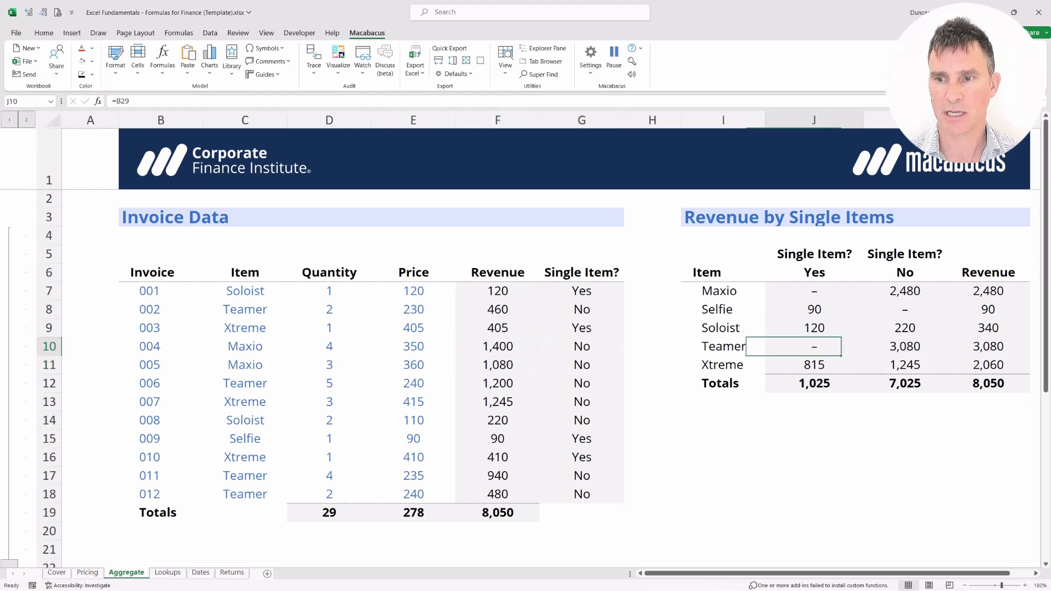
{"action": "key", "text": "Up"}
{"action": "key", "text": "Up"}
{"action": "key", "text": "Right"}
{"action": "key", "text": "Down"}
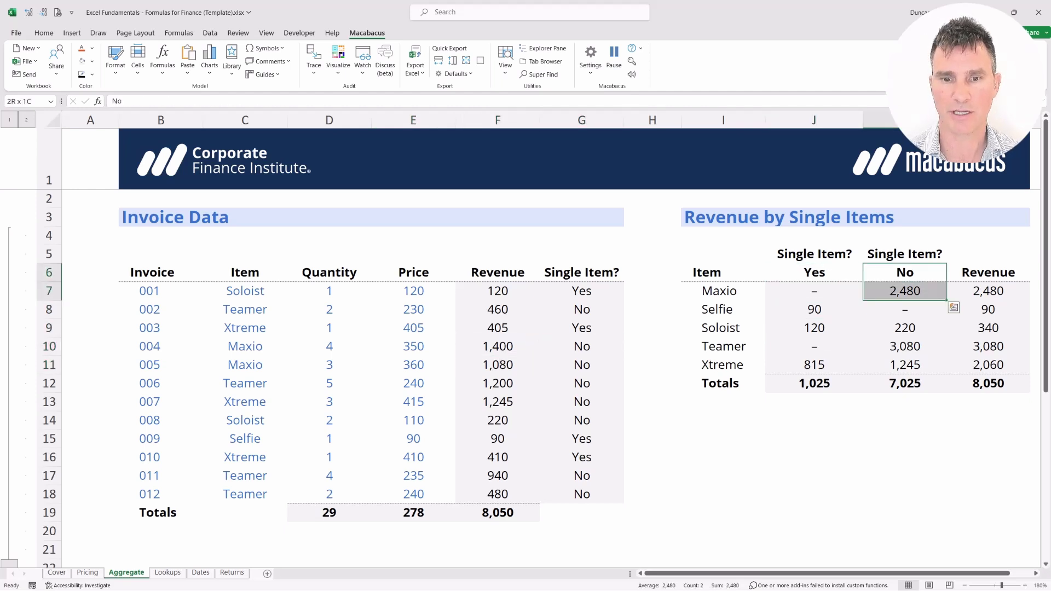
{"action": "key", "text": "Left"}
{"action": "key", "text": "Up"}
{"action": "key", "text": "Left"}
{"action": "key", "text": "Down"}
{"action": "key", "text": "Down"}
{"action": "key", "text": "Down"}
{"action": "key", "text": "Down"}
{"action": "key", "text": "Left"}
{"action": "key", "text": "Left"}
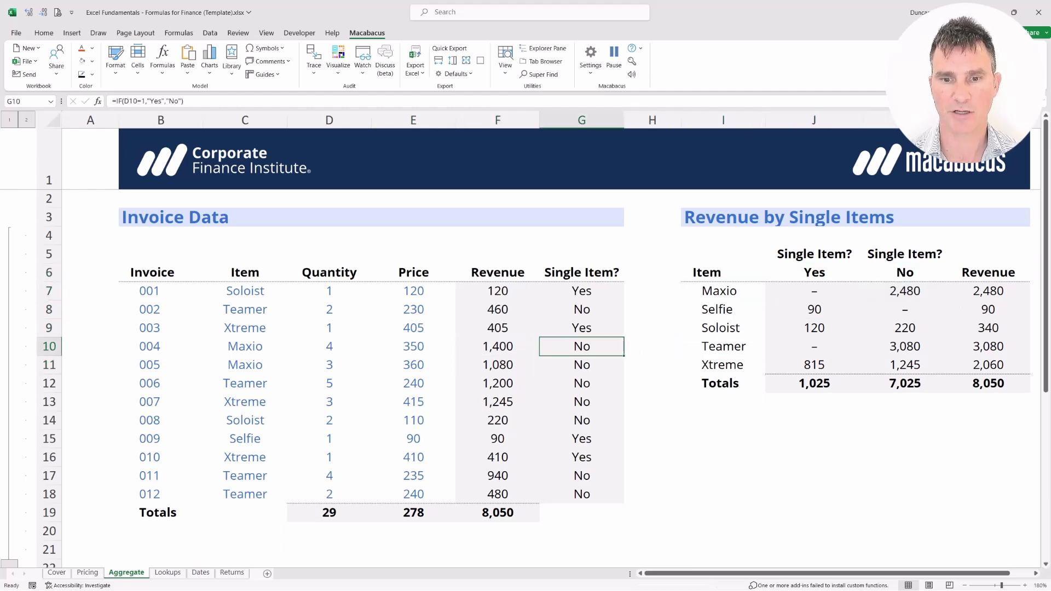
{"action": "key", "text": "Right"}
{"action": "key", "text": "shift+Left"}
{"action": "key", "text": "shift+Down"}
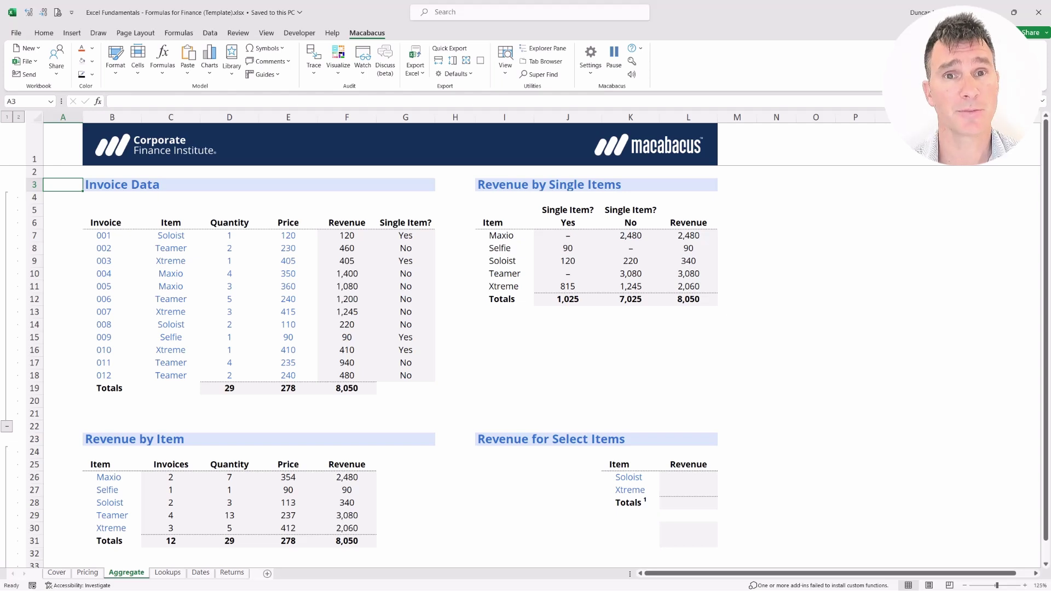
Examine the Revenue for Select Items section by selecting I23:L31
{"action": "left_click", "coordinate": [62, 439]}
{"action": "key", "text": "Right"}
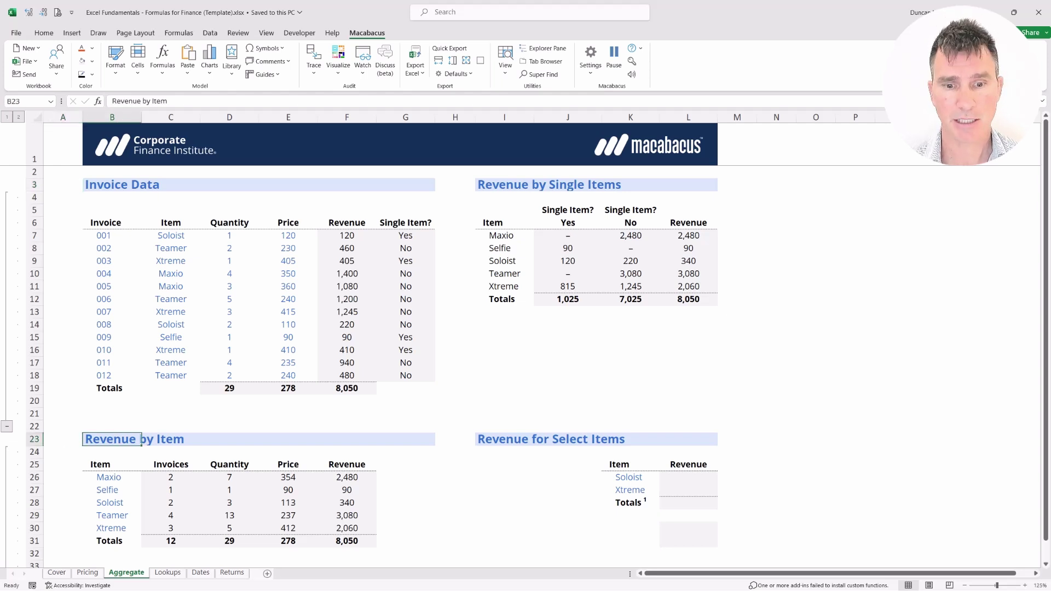
{"action": "key", "text": "ctrl+Right"}
{"action": "key", "text": "shift+Down"}
{"action": "key", "text": "shift+Down"}
{"action": "key", "text": "shift+Down"}
{"action": "key", "text": "shift+Down"}
{"action": "key", "text": "shift+Down"}
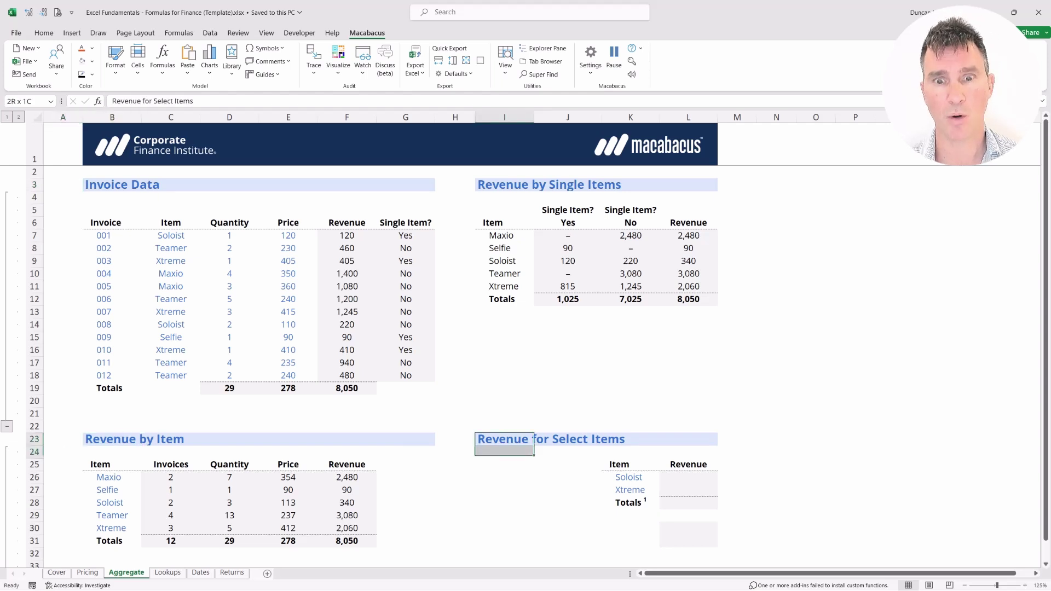
{"action": "key", "text": "shift+Right"}
{"action": "key", "text": "shift+Right"}
{"action": "key", "text": "shift+Right"}
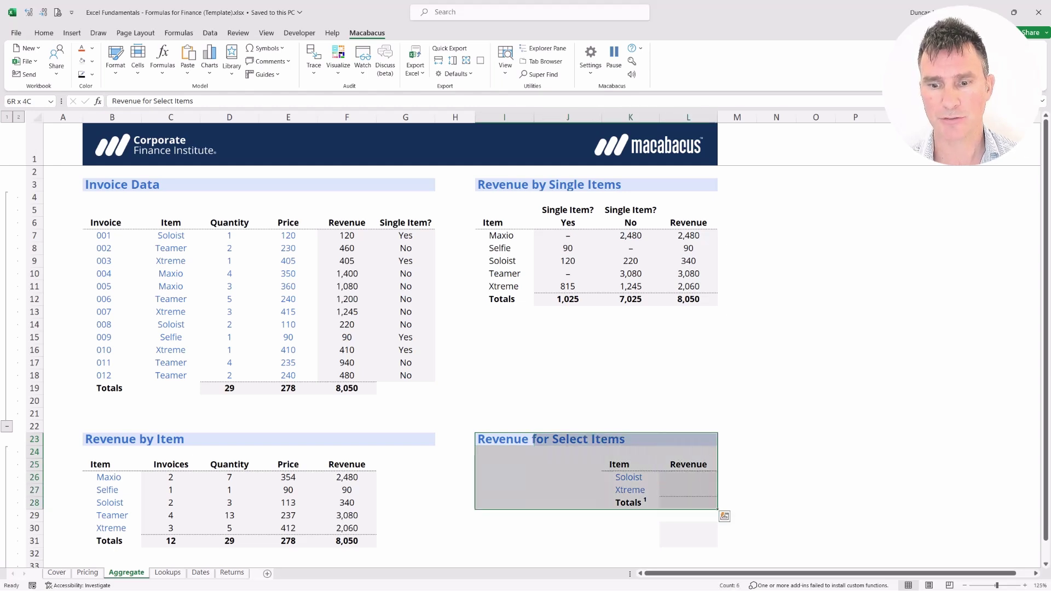
{"action": "key", "text": "shift+Down"}
{"action": "key", "text": "shift+Down"}
{"action": "key", "text": "shift+Down"}
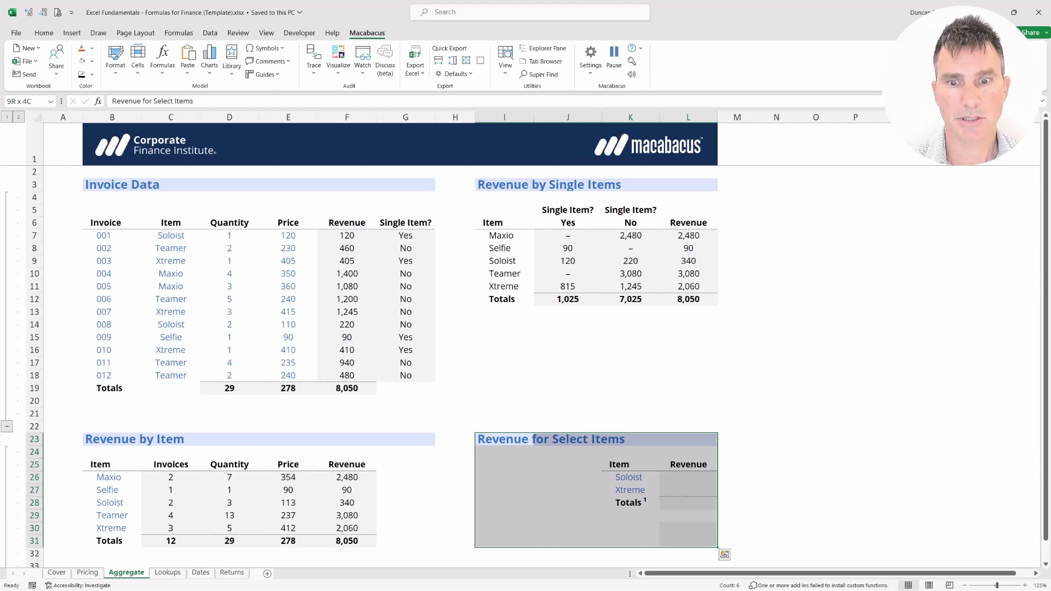
Start a SUMIF formula in L26 for Soloist's revenue, with the item names I7:I11 as the criteria range
{"action": "left_click", "coordinate": [688, 477]}
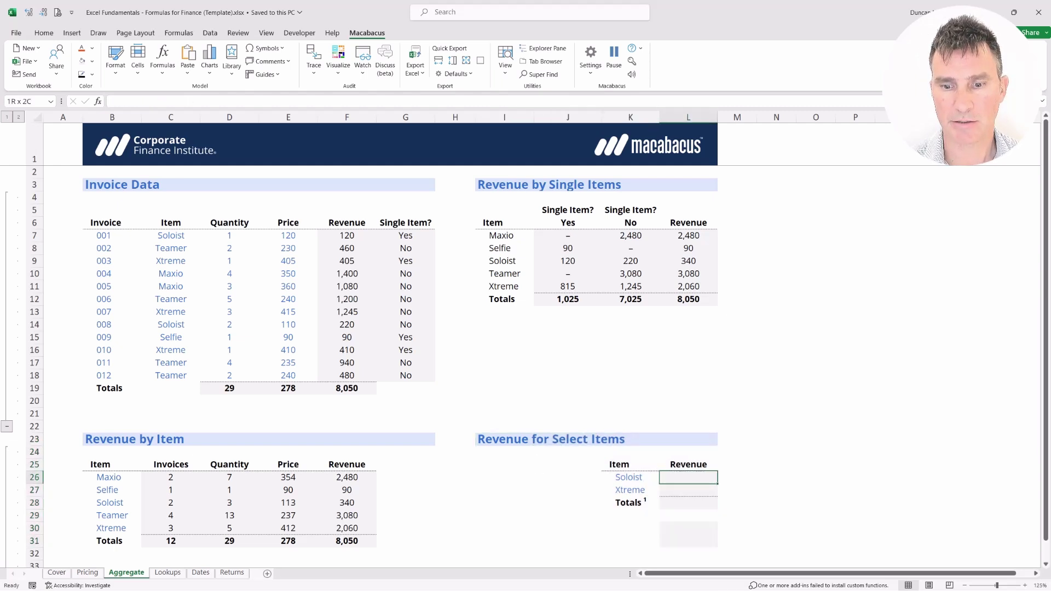
{"action": "key", "text": "shift+Left"}
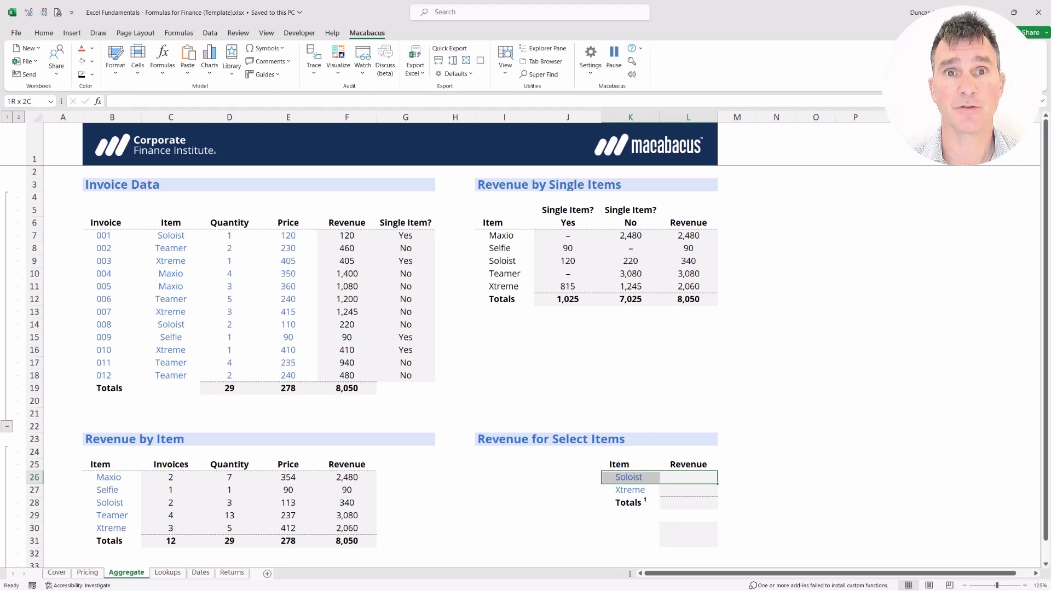
{"action": "key", "text": "shift+Right"}
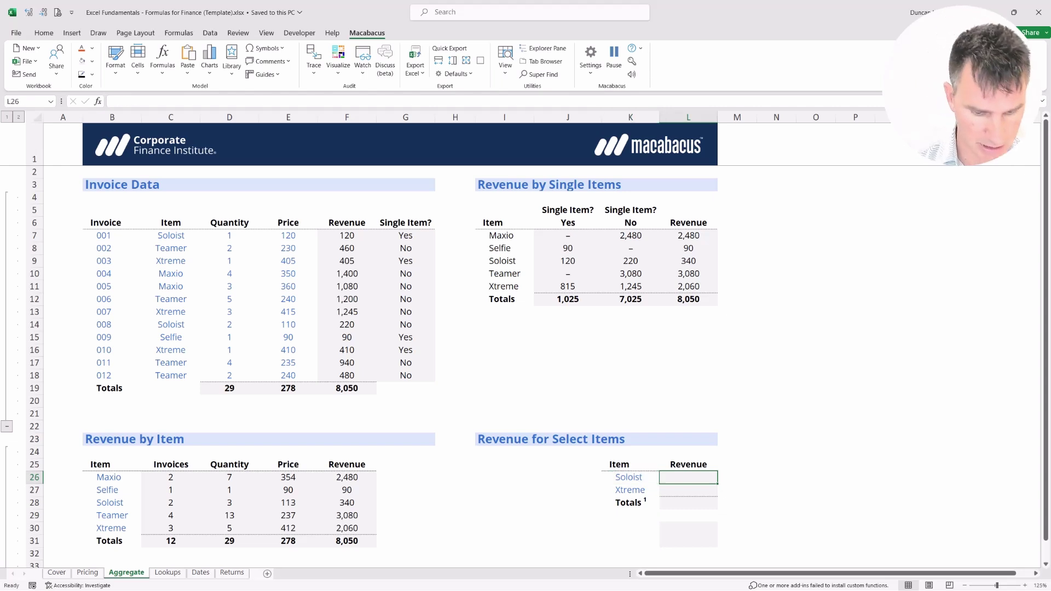
{"action": "type", "text": "=SUM"}
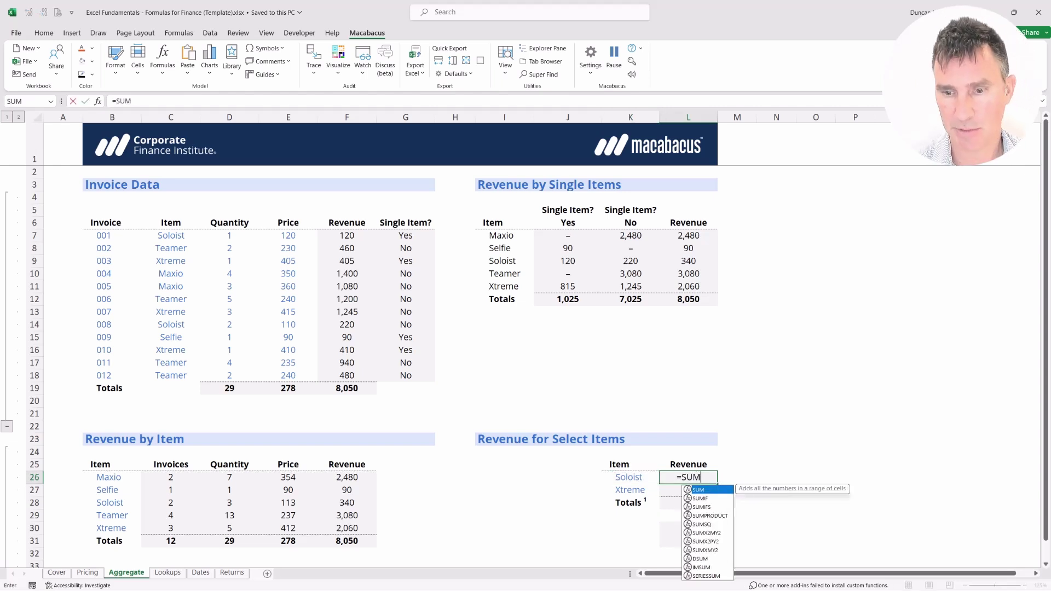
{"action": "key", "text": "Down"}
{"action": "key", "text": "Tab"}
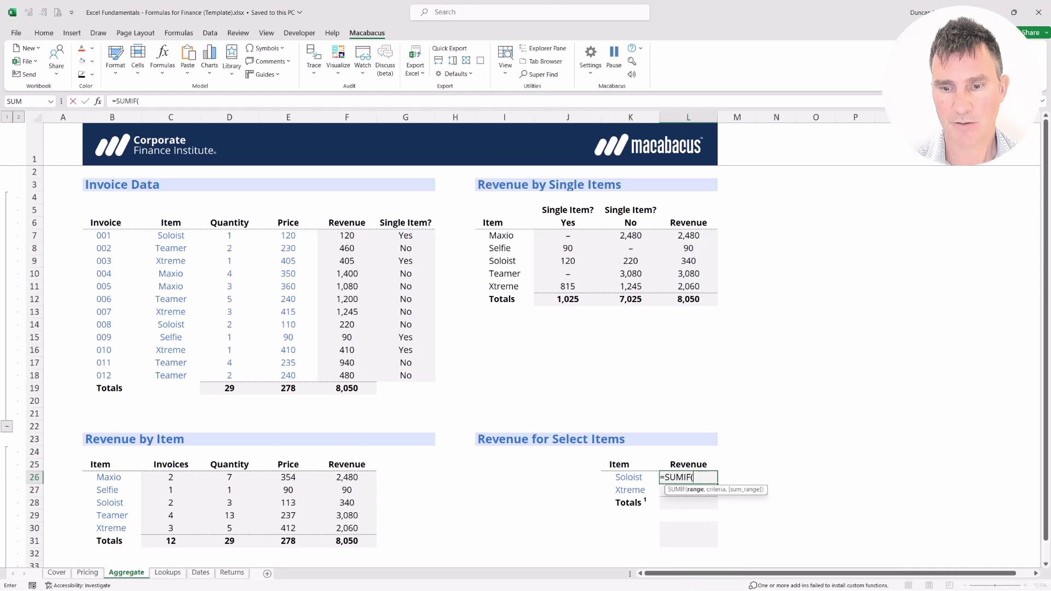
{"action": "key", "text": "Left"}
{"action": "key", "text": "Up"}
{"action": "key", "text": "Up"}
{"action": "key", "text": "Up"}
{"action": "key", "text": "Up"}
{"action": "key", "text": "Up"}
{"action": "key", "text": "Up"}
{"action": "key", "text": "Up"}
{"action": "key", "text": "Up"}
{"action": "key", "text": "Up"}
{"action": "key", "text": "Up"}
{"action": "key", "text": "Up"}
{"action": "key", "text": "Up"}
{"action": "key", "text": "Up"}
{"action": "key", "text": "Up"}
{"action": "key", "text": "Up"}
{"action": "key", "text": "Up"}
{"action": "key", "text": "Up"}
{"action": "key", "text": "Up"}
{"action": "key", "text": "Left"}
{"action": "key", "text": "Up"}
{"action": "key", "text": "Left"}
{"action": "left_click_drag", "start_coordinate": [523, 238], "coordinate": [529, 291]}
{"action": "type", "text": ","}
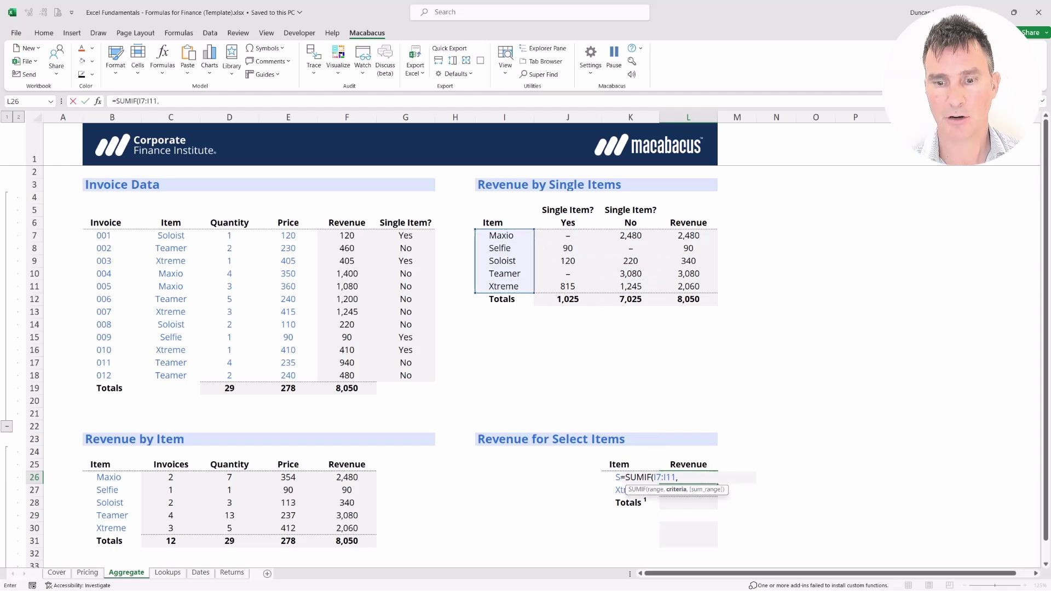
Complete the L26 SUMIF with K26 as the criterion and the revenues L7:L11 as the sum range
{"action": "key", "text": "Left"}
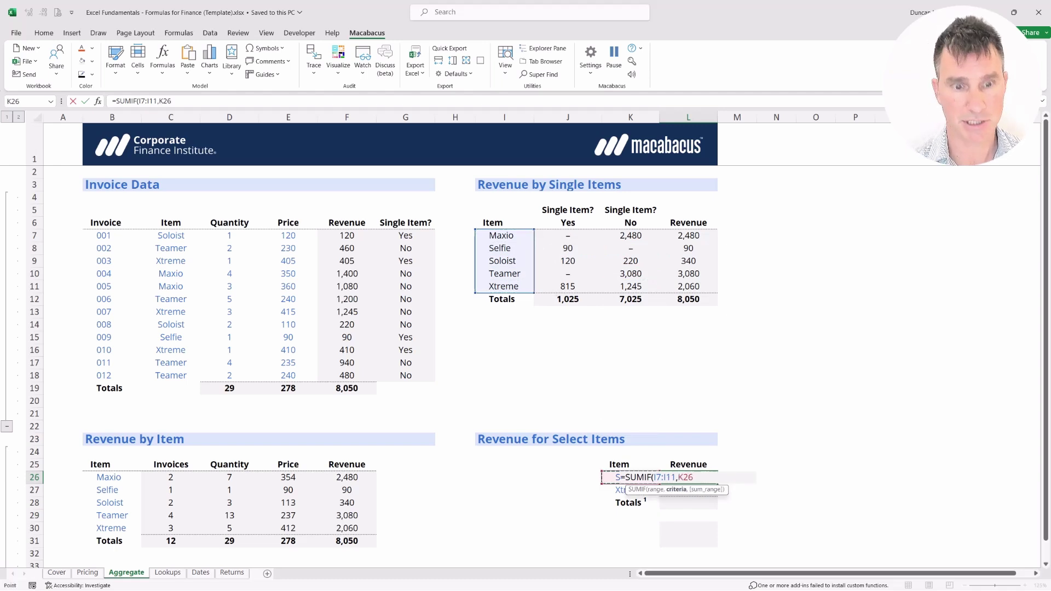
{"action": "type", "text": ","}
{"action": "key", "text": "Up"}
{"action": "key", "text": "Up"}
{"action": "key", "text": "Up"}
{"action": "key", "text": "Up"}
{"action": "key", "text": "Up"}
{"action": "key", "text": "Up"}
{"action": "key", "text": "Up"}
{"action": "key", "text": "Up"}
{"action": "key", "text": "Up"}
{"action": "key", "text": "Up"}
{"action": "key", "text": "Up"}
{"action": "key", "text": "Up"}
{"action": "key", "text": "Up"}
{"action": "key", "text": "Up"}
{"action": "key", "text": "Up"}
{"action": "key", "text": "Up"}
{"action": "key", "text": "Up"}
{"action": "key", "text": "Up"}
{"action": "key", "text": "Up"}
{"action": "key", "text": "shift+Down"}
{"action": "key", "text": "shift+Down"}
{"action": "key", "text": "shift+Down"}
{"action": "key", "text": "shift+Down"}
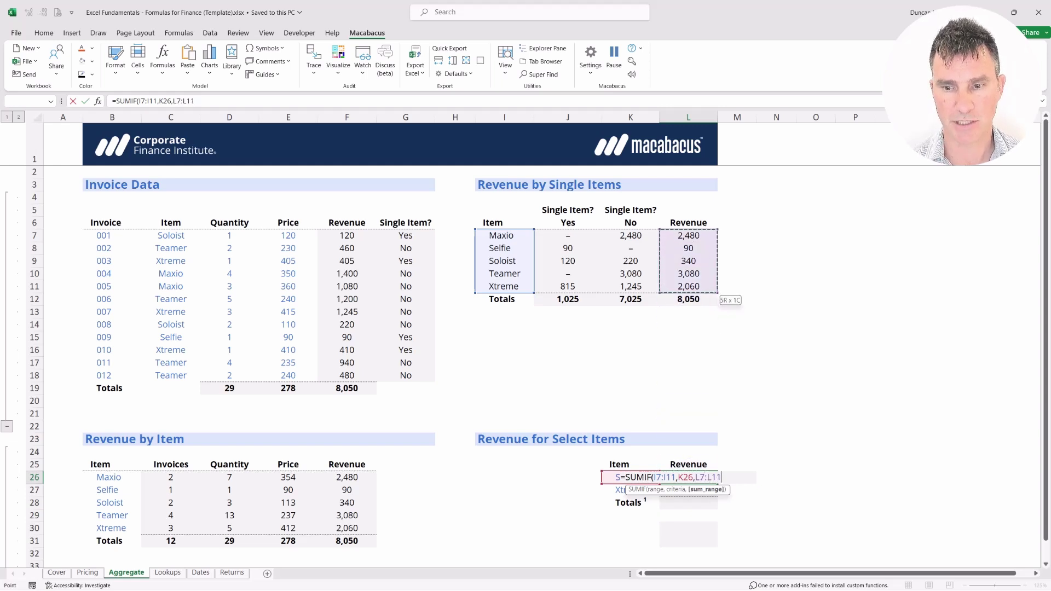
{"action": "type", "text": ")"}
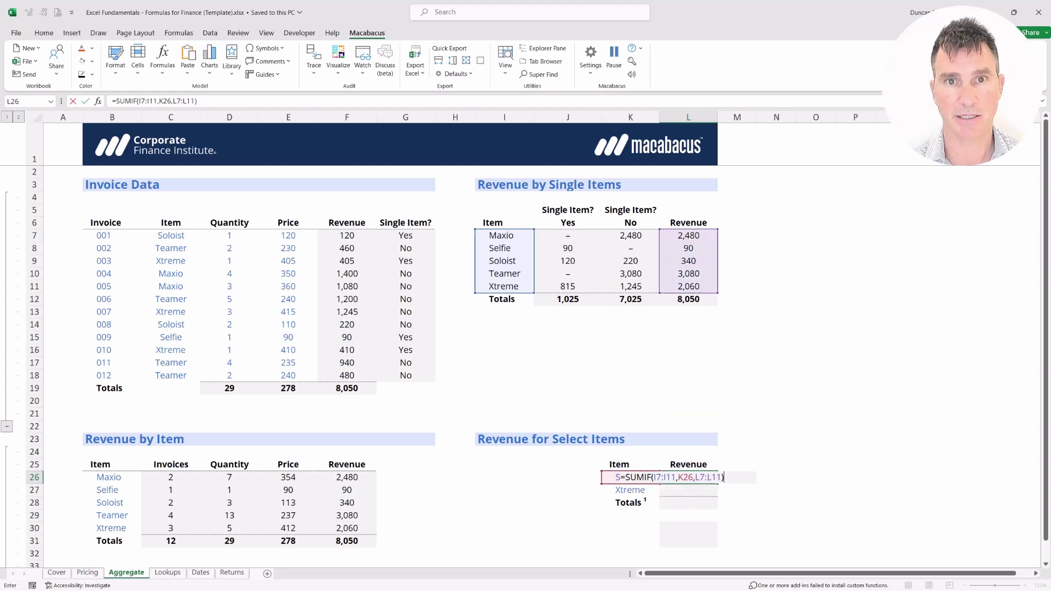
{"action": "key", "text": "Return"}
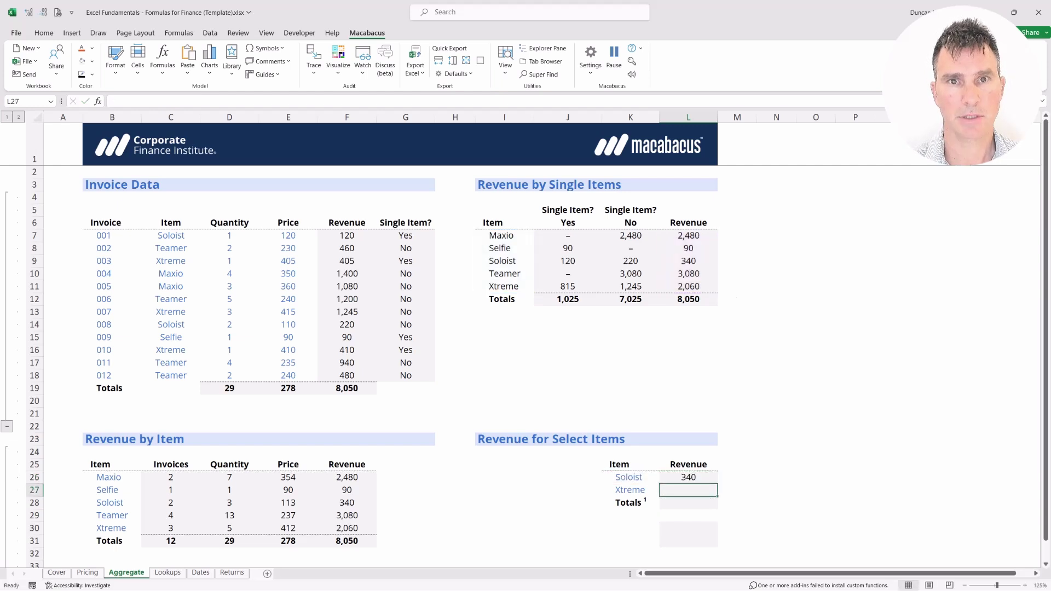
Make the item range in the L26 SUMIF formula absolute as $I$7:$I$11
{"action": "left_click", "coordinate": [688, 477]}
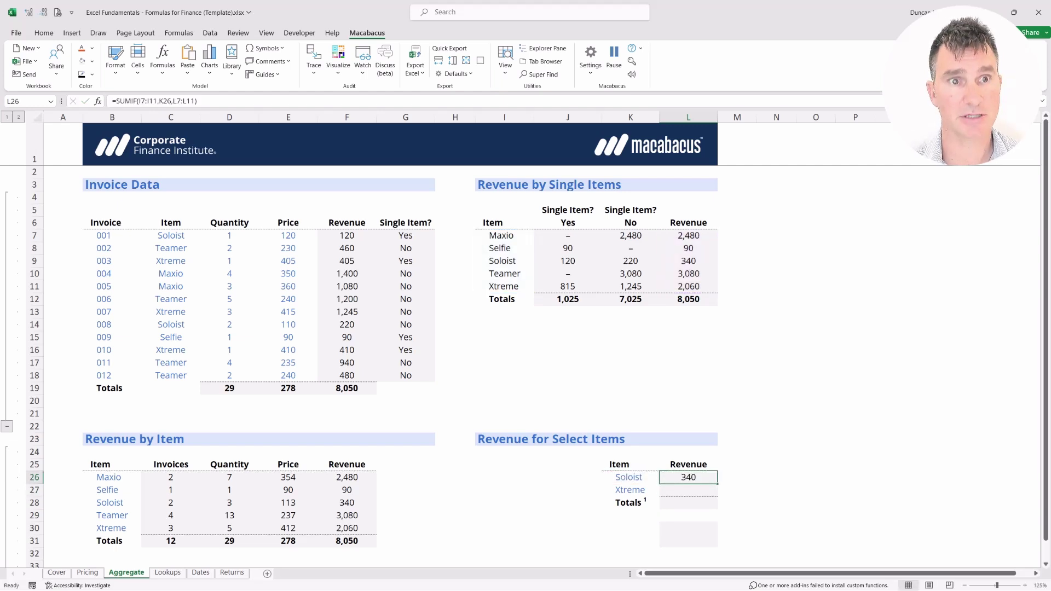
{"action": "key", "text": "F2"}
{"action": "key", "text": "Left"}
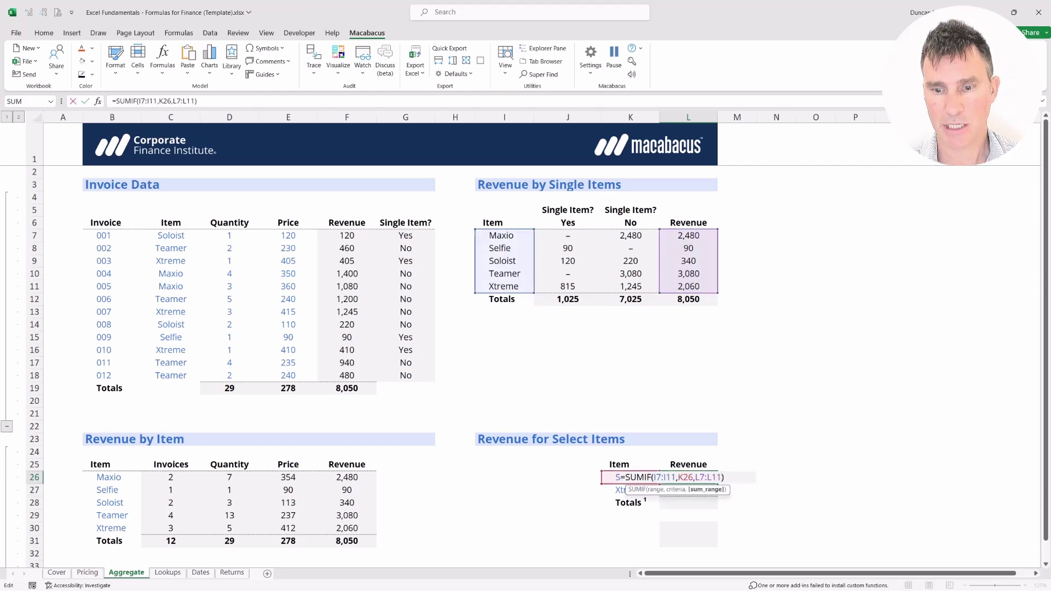
{"action": "key", "text": "Left"}
{"action": "key", "text": "Left"}
{"action": "key", "text": "Left"}
{"action": "key", "text": "Left"}
{"action": "key", "text": "Left"}
{"action": "key", "text": "shift+Left"}
{"action": "key", "text": "shift+Left"}
{"action": "key", "text": "shift+Left"}
{"action": "key", "text": "shift+Left"}
{"action": "key", "text": "shift+Left"}
{"action": "key", "text": "shift+Left"}
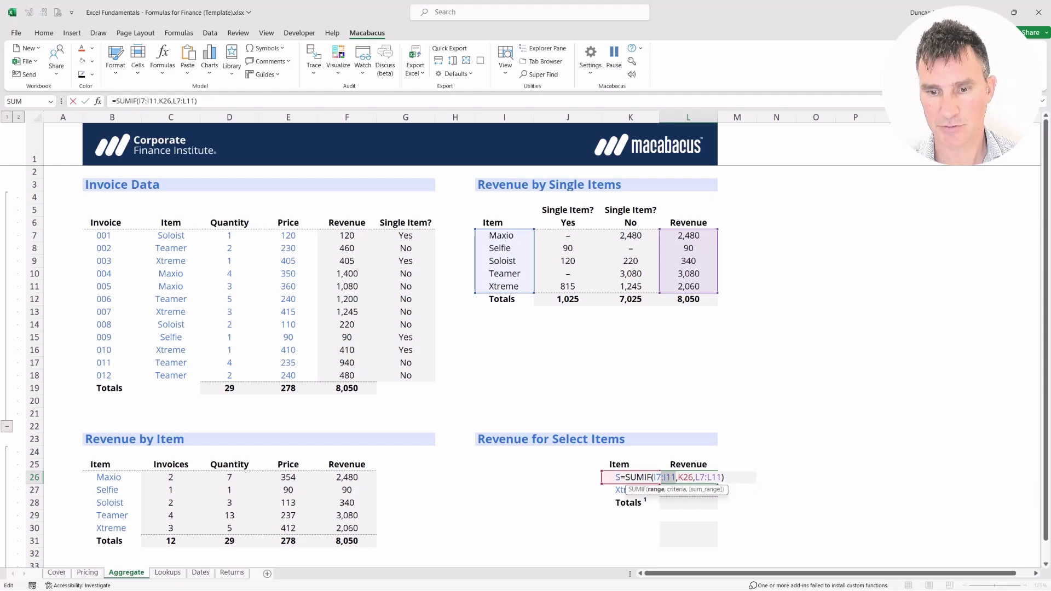
{"action": "key", "text": "F4"}
{"action": "key", "text": "Right"}
{"action": "key", "text": "Right"}
{"action": "key", "text": "Right"}
{"action": "key", "text": "Right"}
{"action": "key", "text": "Right"}
{"action": "key", "text": "Right"}
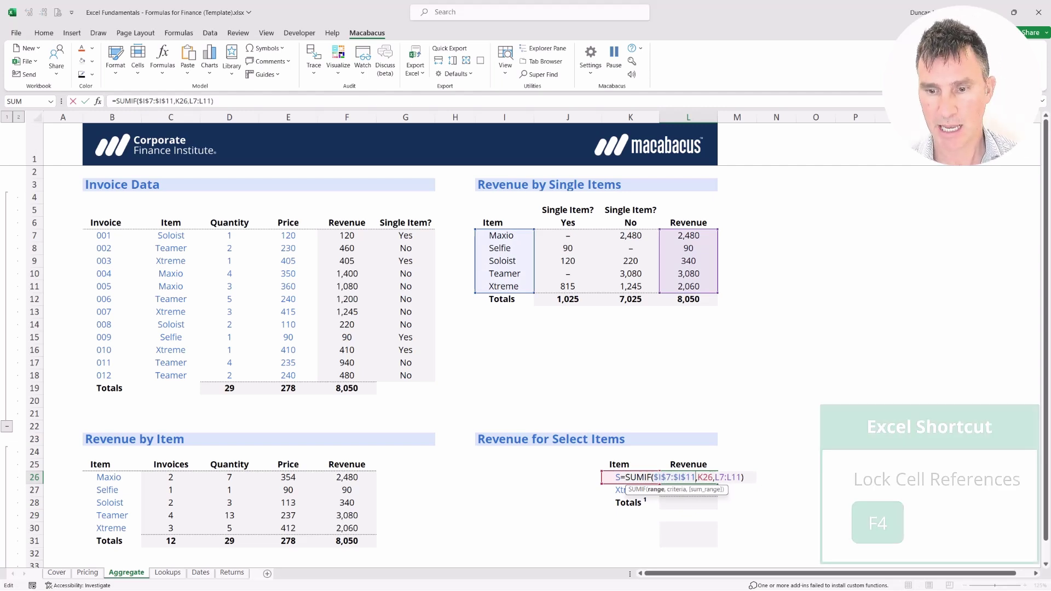
Make the sum range in the L26 SUMIF formula absolute as $L$7:$L$11 and commit the formula
{"action": "key", "text": "shift+Right"}
{"action": "key", "text": "shift+Right"}
{"action": "key", "text": "shift+Right"}
{"action": "key", "text": "shift+Right"}
{"action": "key", "text": "shift+Right"}
{"action": "key", "text": "shift+Right"}
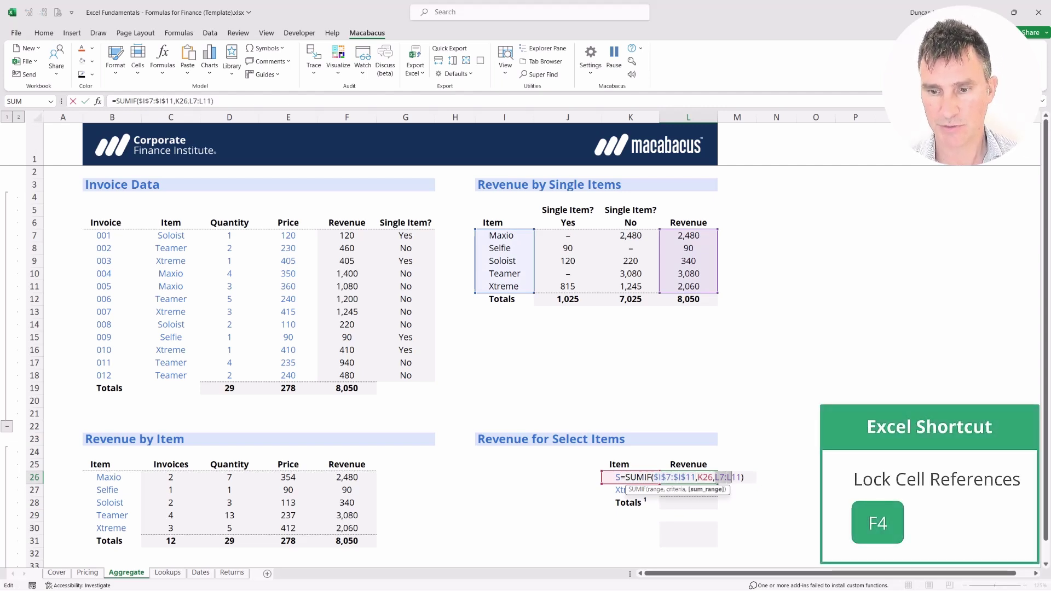
{"action": "key", "text": "F4"}
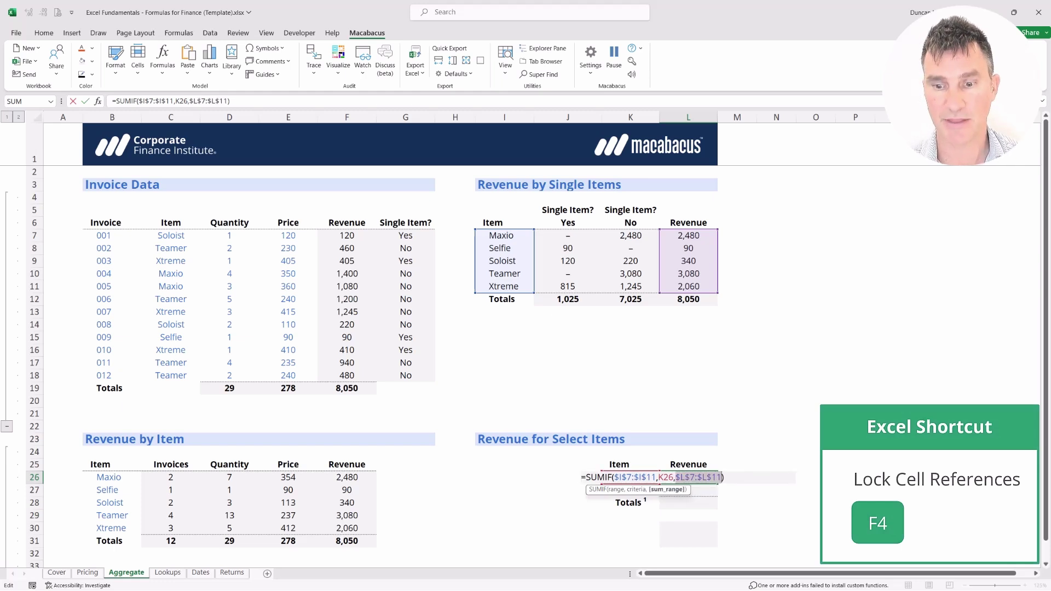
{"action": "key", "text": "ctrl+Return"}
Fill the SUMIF formula from L26 down to Xtreme's revenue cell L27
{"action": "key", "text": "shift+Down"}
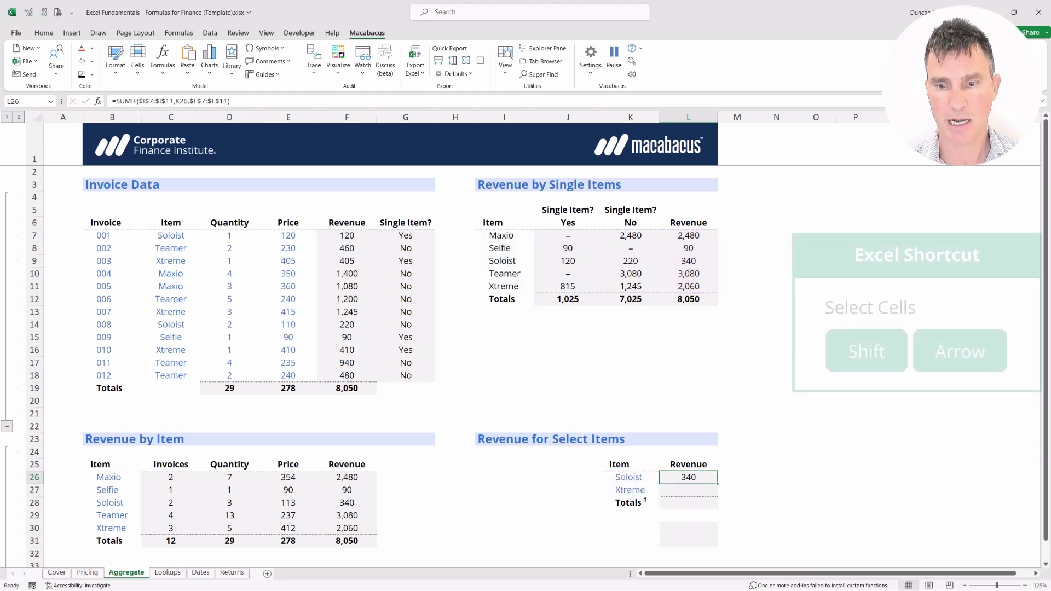
{"action": "key", "text": "ctrl+d"}
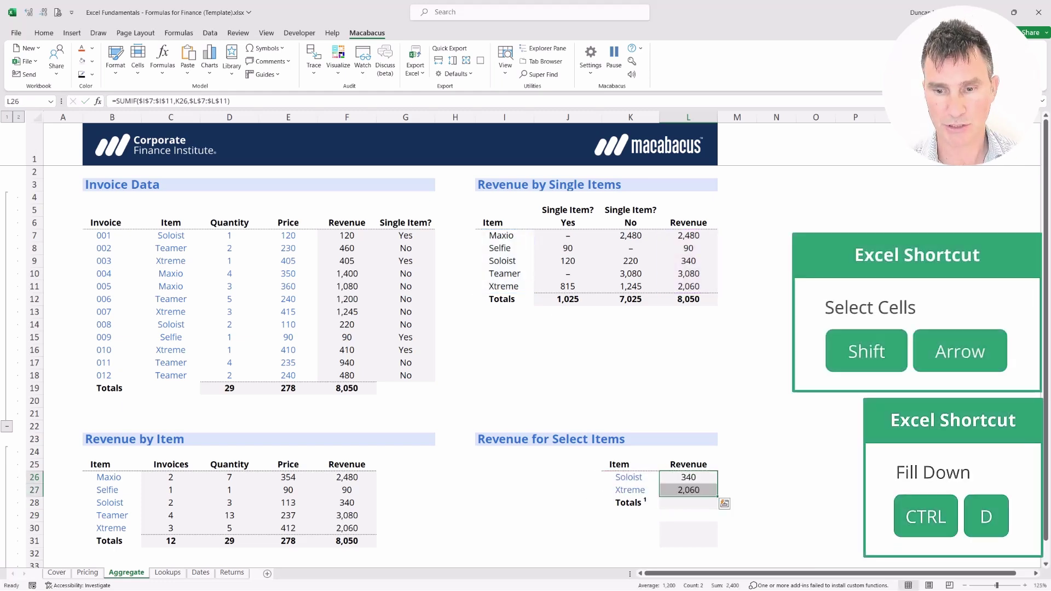
{"action": "left_click", "coordinate": [737, 490]}
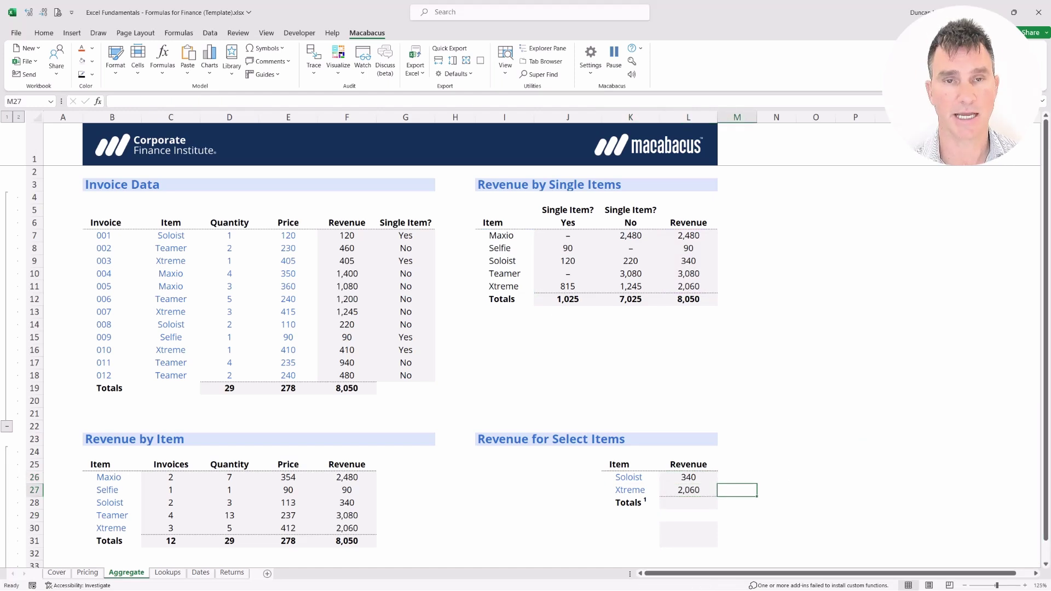
Try an AutoSum of L26:L27 in the Totals cell L28, and clear the cell
{"action": "key", "text": "Down"}
{"action": "key", "text": "Left"}
{"action": "key", "text": "Left"}
{"action": "key", "text": "shift+Right"}
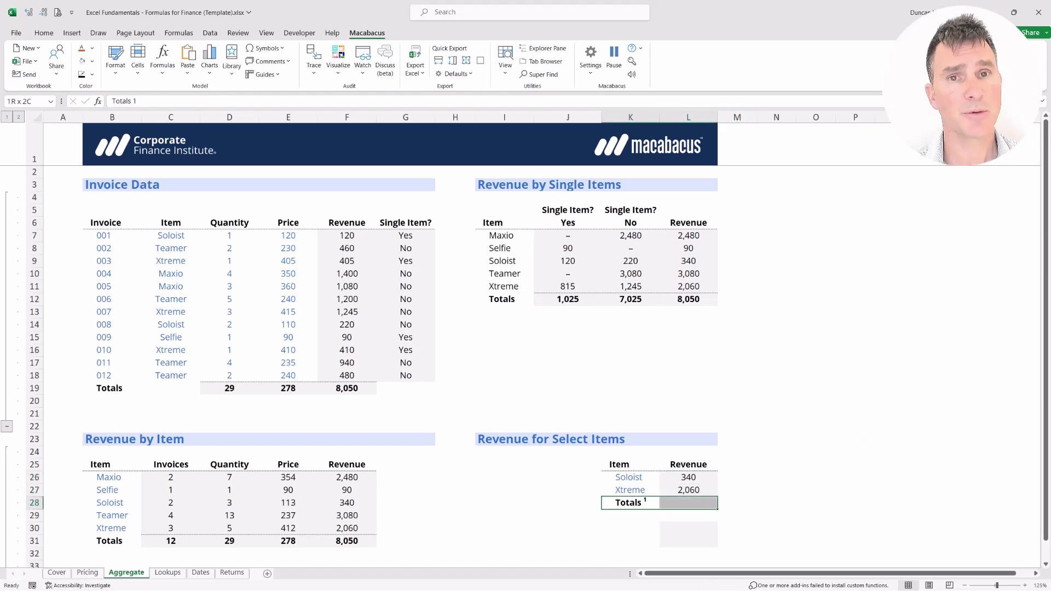
{"action": "key", "text": "Right"}
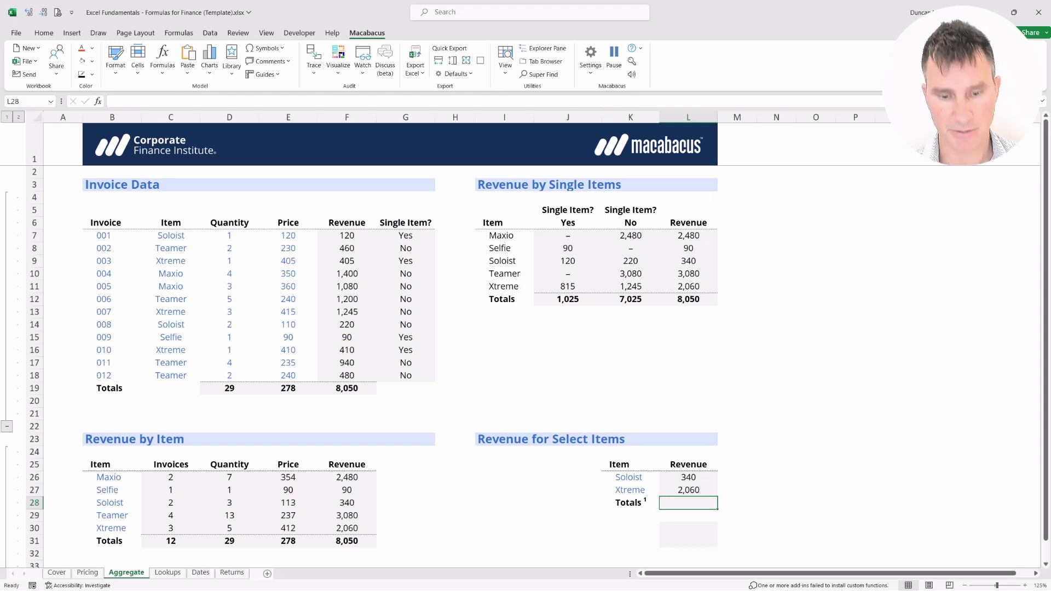
{"action": "key", "text": "alt+equal"}
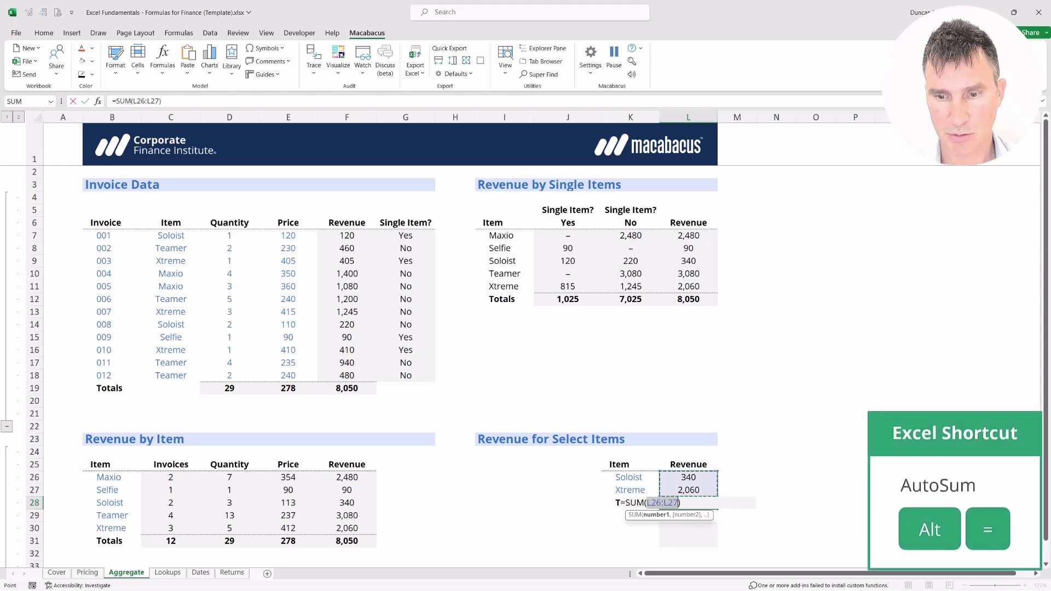
{"action": "key", "text": "Return"}
{"action": "key", "text": "Up"}
{"action": "key", "text": "shift+Right"}
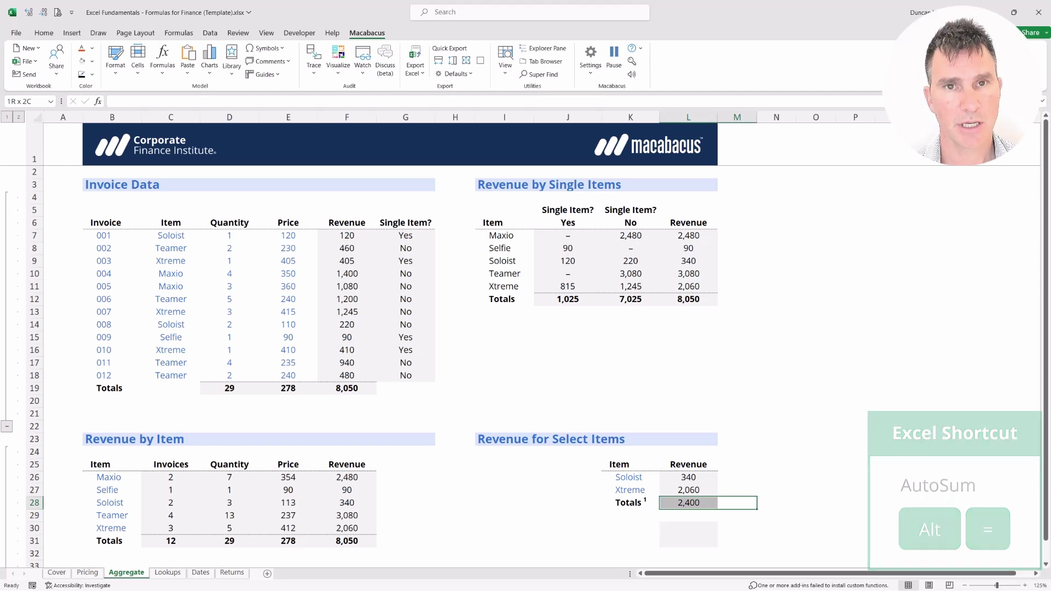
{"action": "key", "text": "shift+Left"}
{"action": "key", "text": "Delete"}
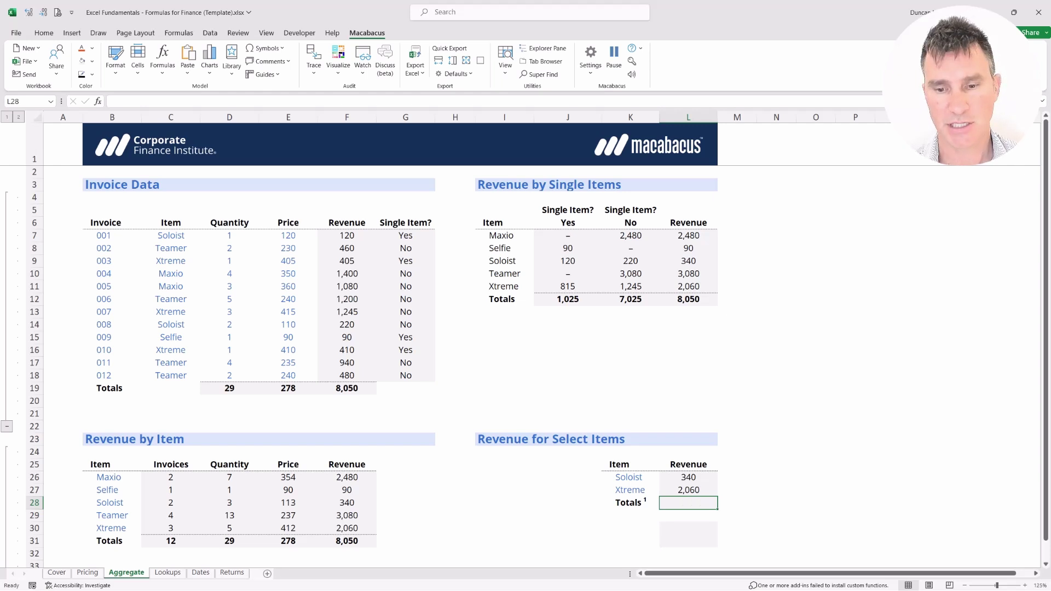
Examine the Soloist and Xtreme item names in K26:K27 that serve as the criteria
{"action": "key", "text": "Left"}
{"action": "key", "text": "Left"}
{"action": "key", "text": "Up"}
{"action": "key", "text": "Up"}
{"action": "key", "text": "shift+Right"}
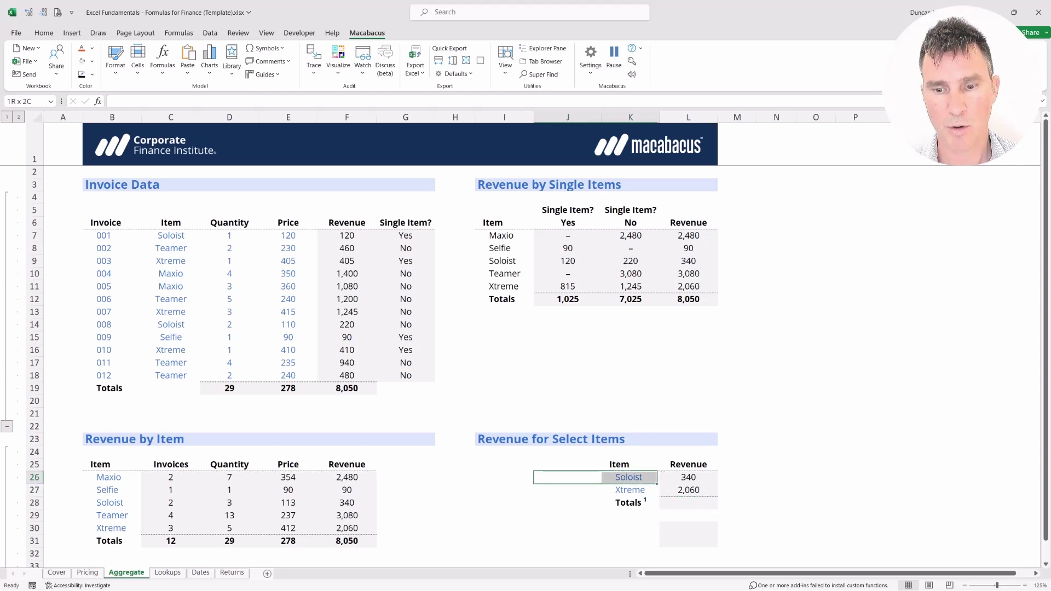
{"action": "key", "text": "shift+Down"}
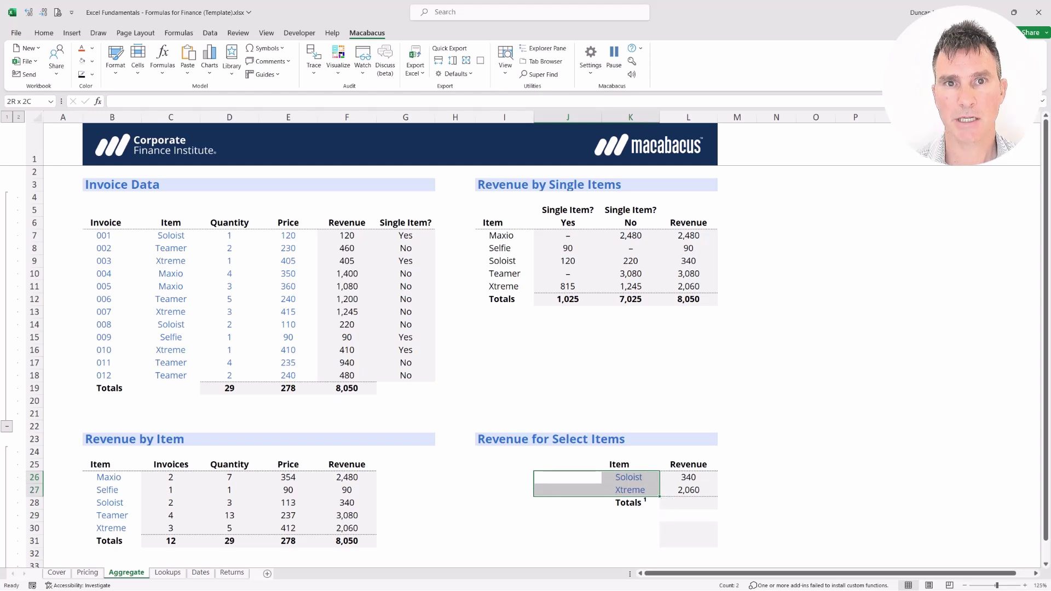
Start a SUMIFS formula in the Totals cell L28 with the revenues L7:L11 as the sum range
{"action": "key", "text": "Right"}
{"action": "key", "text": "Right"}
{"action": "key", "text": "Down"}
{"action": "key", "text": "Down"}
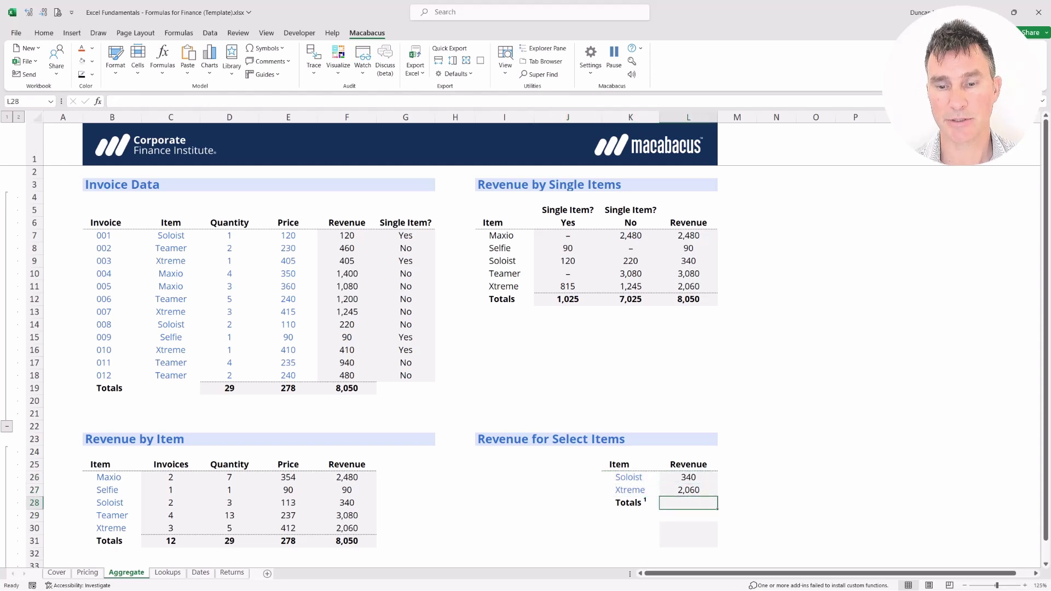
{"action": "type", "text": "=SUMI"}
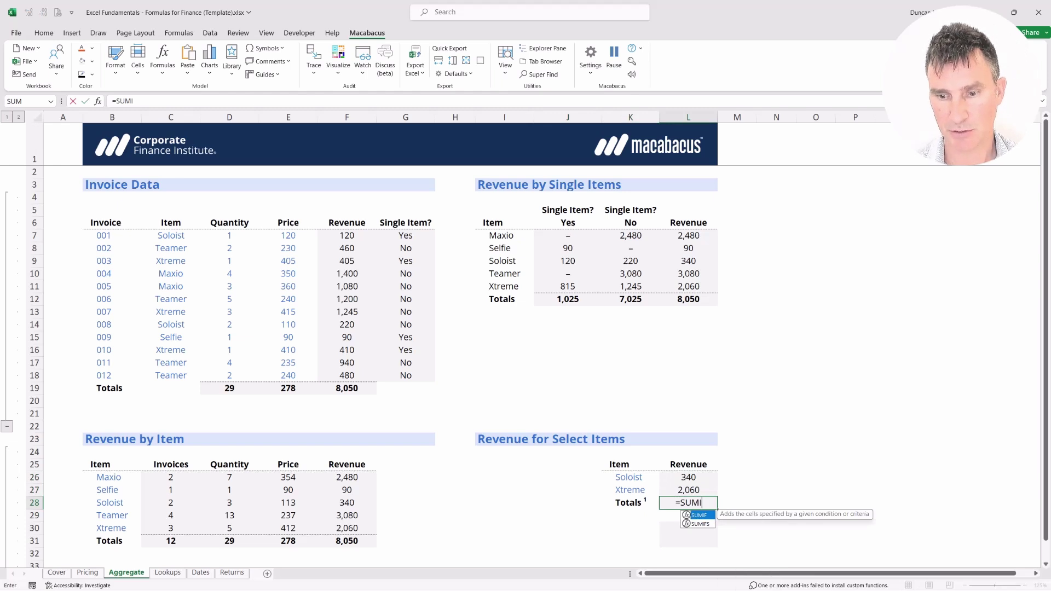
{"action": "key", "text": "Down"}
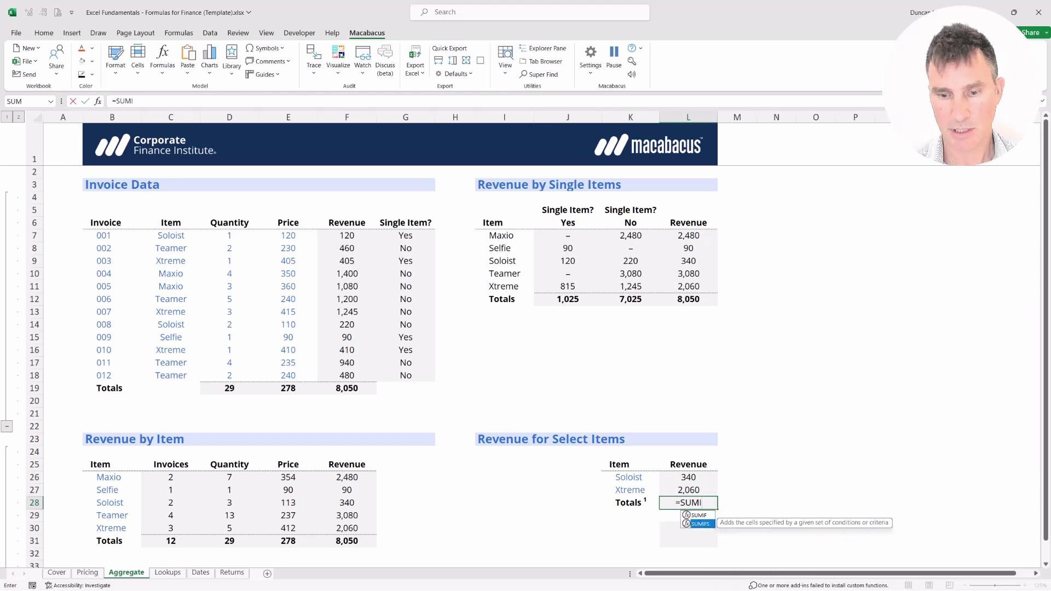
{"action": "key", "text": "Tab"}
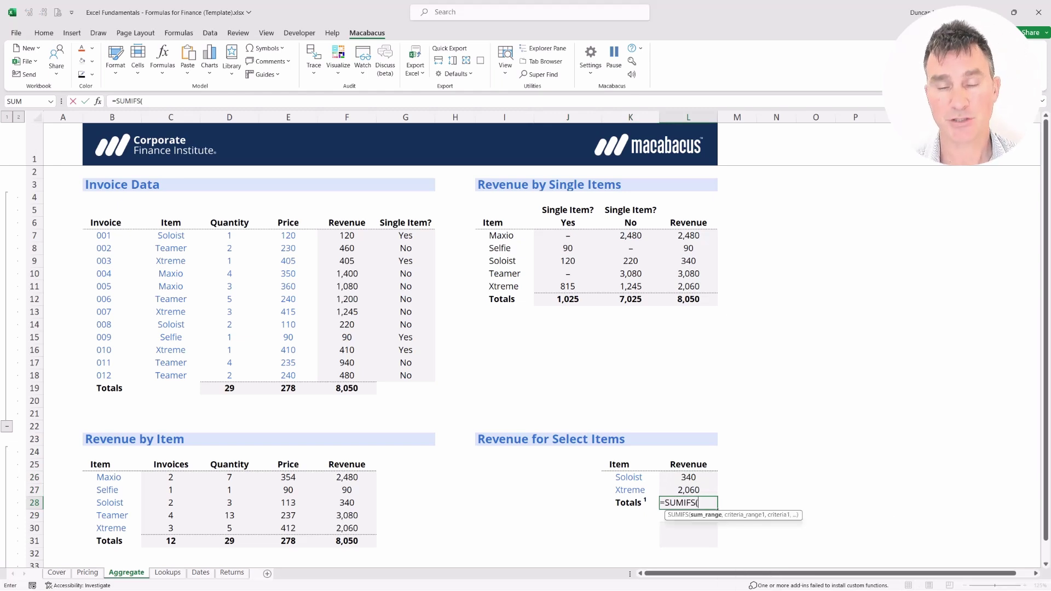
{"action": "key", "text": "Up"}
{"action": "key", "text": "Up"}
{"action": "key", "text": "Up"}
{"action": "key", "text": "Up"}
{"action": "key", "text": "Up"}
{"action": "key", "text": "Up"}
{"action": "key", "text": "Up"}
{"action": "key", "text": "Up"}
{"action": "key", "text": "Up"}
{"action": "key", "text": "Up"}
{"action": "key", "text": "Up"}
{"action": "key", "text": "Up"}
{"action": "key", "text": "Up"}
{"action": "key", "text": "Up"}
{"action": "key", "text": "Up"}
{"action": "key", "text": "Up"}
{"action": "key", "text": "Up"}
{"action": "key", "text": "Up"}
{"action": "key", "text": "Up"}
{"action": "key", "text": "Up"}
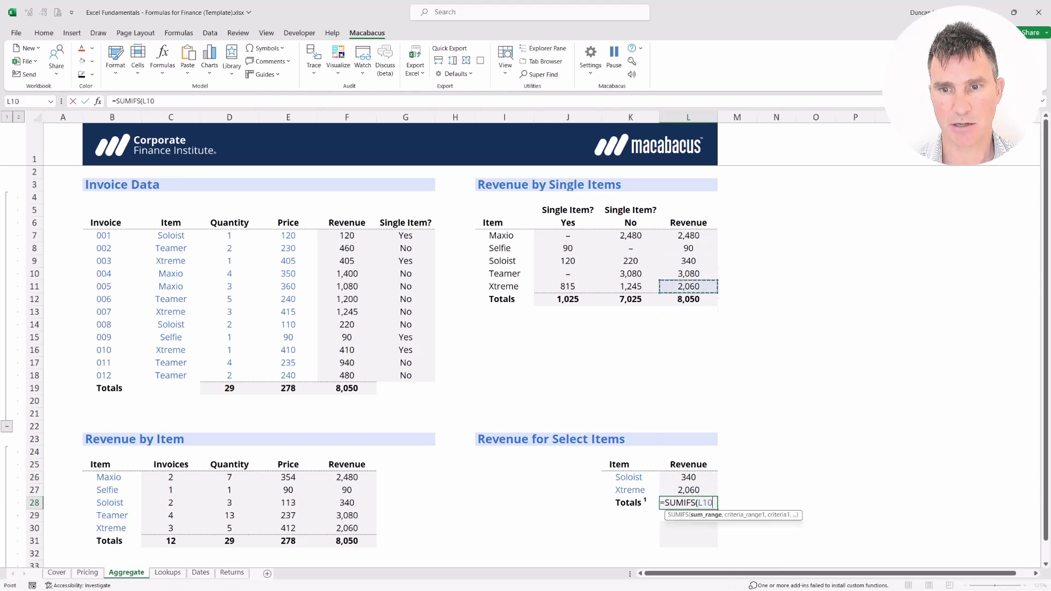
{"action": "key", "text": "shift+Down"}
{"action": "key", "text": "shift+Down"}
{"action": "key", "text": "shift+Down"}
{"action": "key", "text": "shift+Down"}
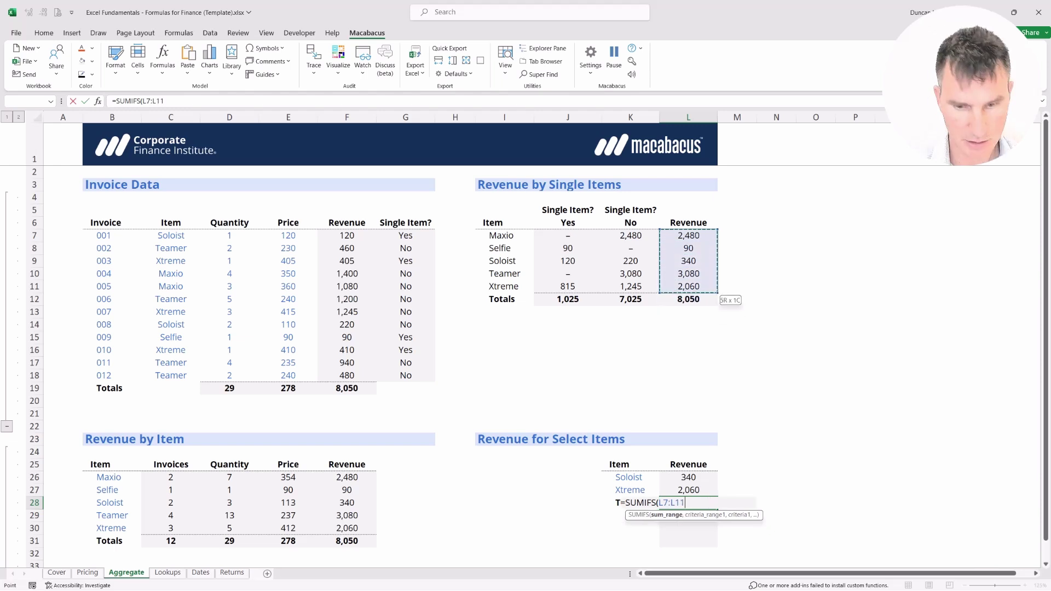
{"action": "type", "text": ","}
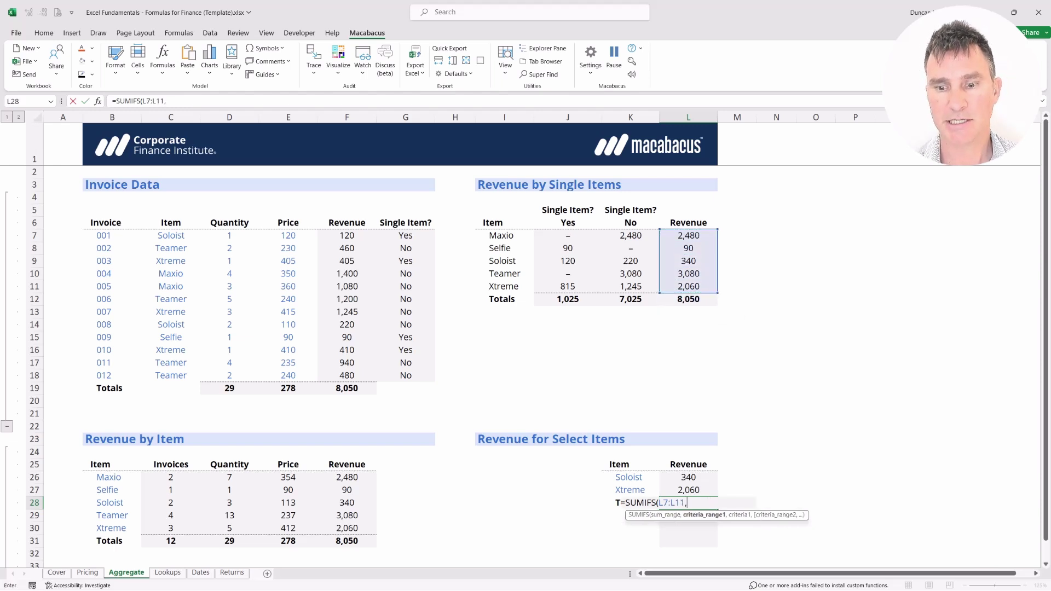
Add the item names I7:I11 as the first criteria range of the SUMIFS formula in L28
{"action": "key", "text": "Left"}
{"action": "key", "text": "Up"}
{"action": "key", "text": "Up"}
{"action": "key", "text": "Up"}
{"action": "key", "text": "Up"}
{"action": "key", "text": "Up"}
{"action": "key", "text": "Up"}
{"action": "key", "text": "Up"}
{"action": "key", "text": "Up"}
{"action": "key", "text": "Up"}
{"action": "key", "text": "Up"}
{"action": "key", "text": "Up"}
{"action": "key", "text": "Up"}
{"action": "key", "text": "Up"}
{"action": "key", "text": "Up"}
{"action": "key", "text": "Up"}
{"action": "key", "text": "Up"}
{"action": "key", "text": "Up"}
{"action": "key", "text": "Up"}
{"action": "key", "text": "Up"}
{"action": "key", "text": "Up"}
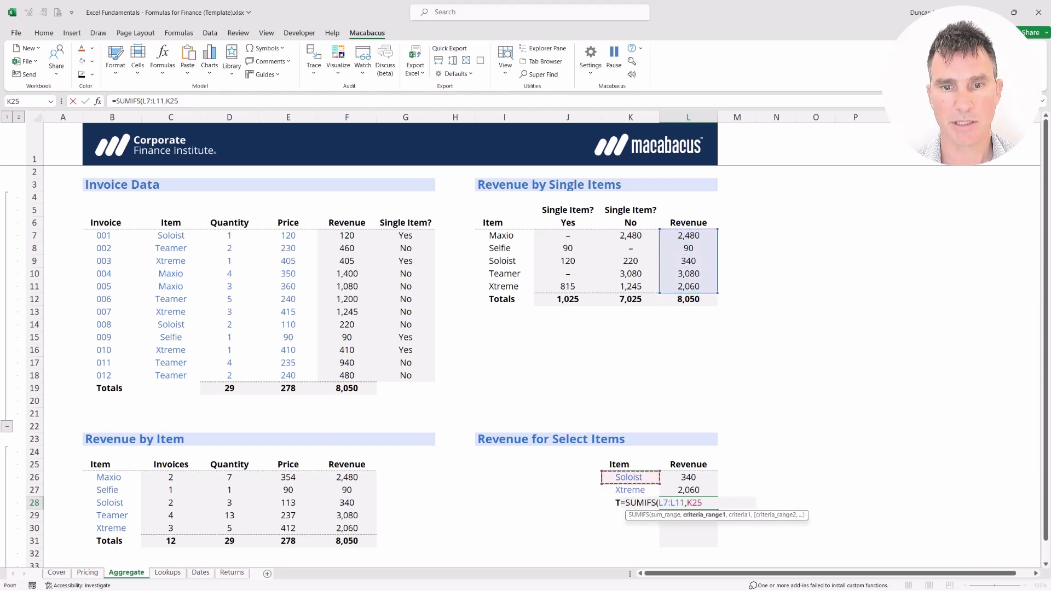
{"action": "key", "text": "Left"}
{"action": "key", "text": "Left"}
{"action": "key", "text": "shift+Down"}
{"action": "key", "text": "shift+Down"}
{"action": "key", "text": "shift+Down"}
{"action": "key", "text": "shift+Down"}
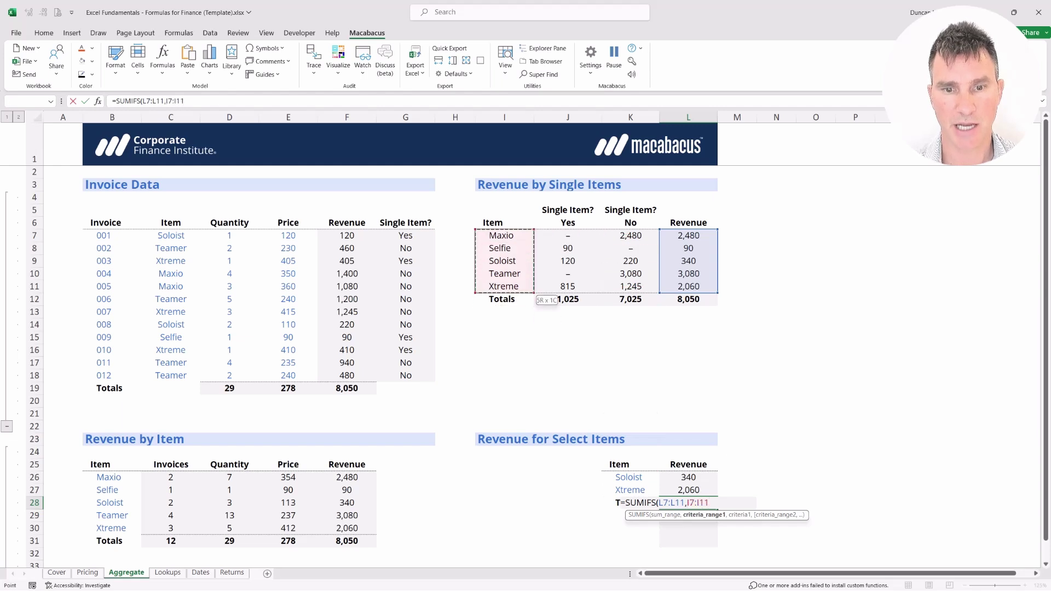
{"action": "type", "text": ","}
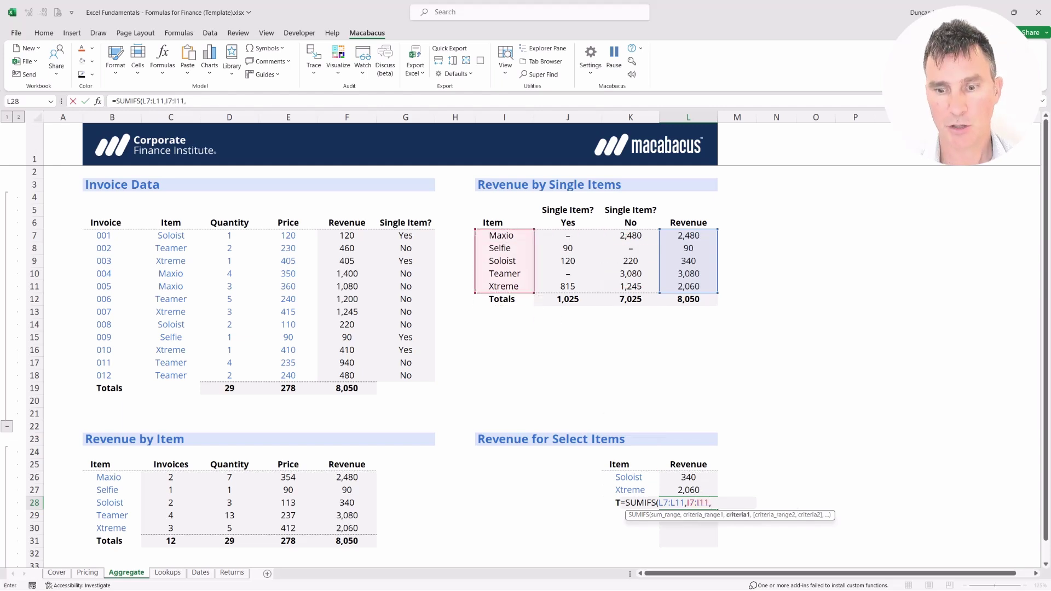
Set the Soloist cell K26 as the first criterion of the SUMIFS formula
{"action": "key", "text": "Left"}
{"action": "key", "text": "Up"}
{"action": "key", "text": "Up"}
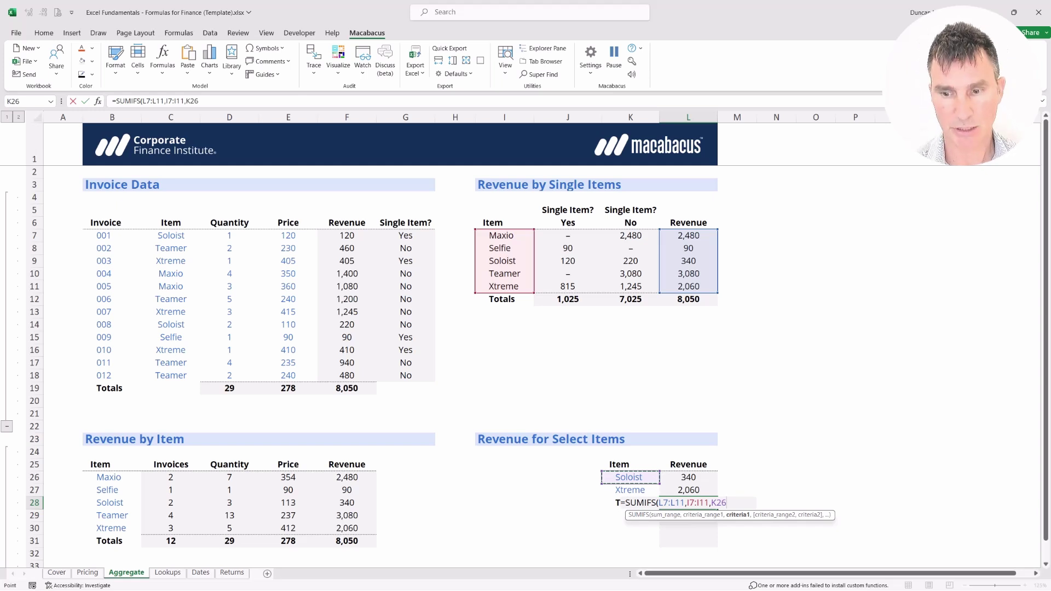
{"action": "type", "text": ","}
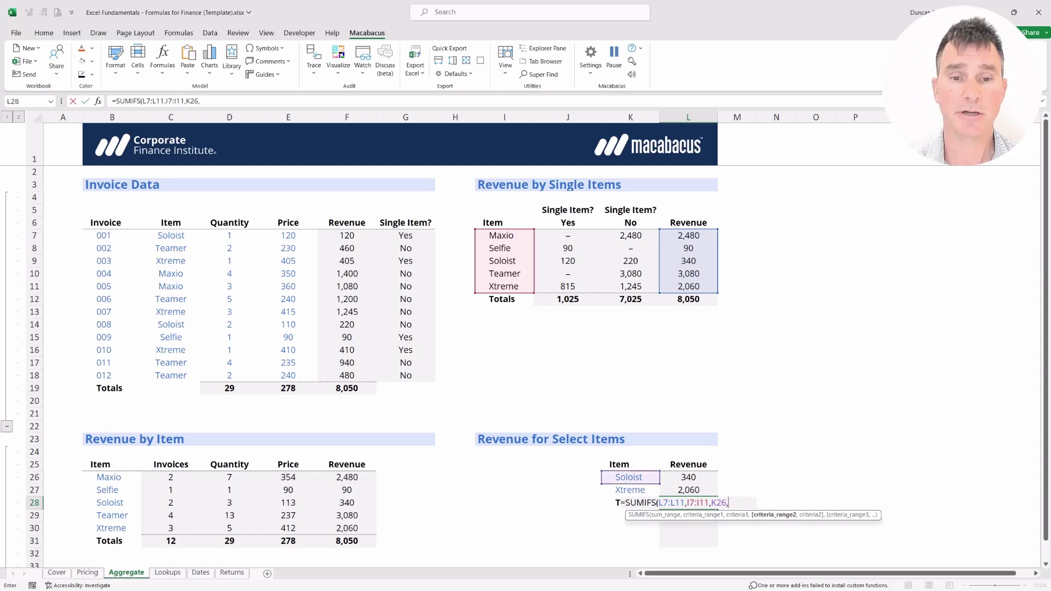
Add the item names I7:I11 again as the second criteria range of the SUMIFS formula in L28
{"action": "key", "text": "Up"}
{"action": "key", "text": "Up"}
{"action": "key", "text": "Up"}
{"action": "key", "text": "Up"}
{"action": "key", "text": "Up"}
{"action": "key", "text": "Up"}
{"action": "key", "text": "Up"}
{"action": "key", "text": "Up"}
{"action": "key", "text": "Up"}
{"action": "key", "text": "Up"}
{"action": "key", "text": "Up"}
{"action": "key", "text": "Up"}
{"action": "key", "text": "Up"}
{"action": "key", "text": "Up"}
{"action": "key", "text": "Up"}
{"action": "key", "text": "Up"}
{"action": "key", "text": "Up"}
{"action": "key", "text": "Up"}
{"action": "key", "text": "Up"}
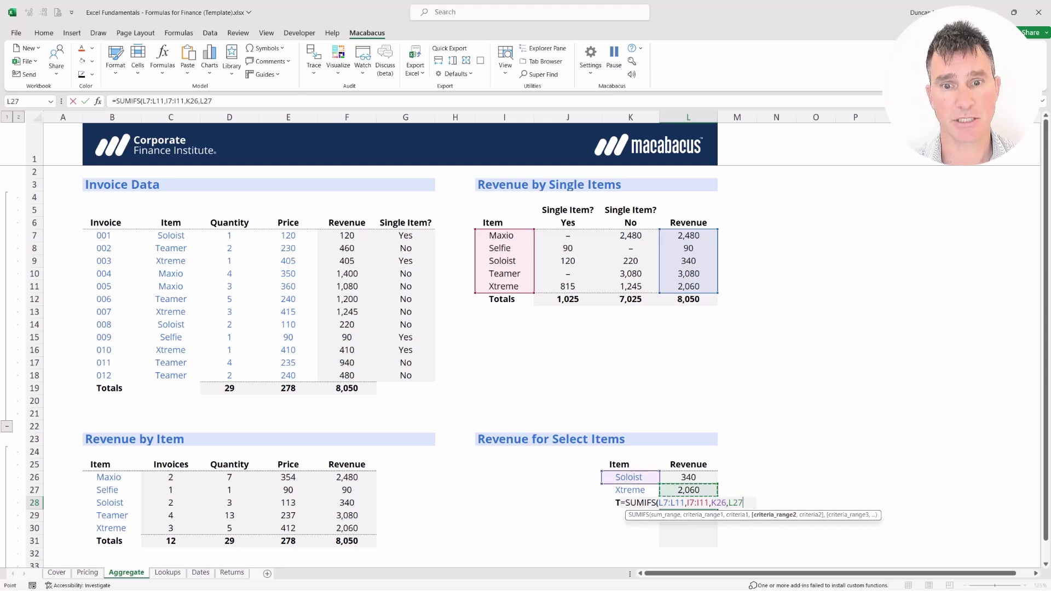
{"action": "key", "text": "Left"}
{"action": "key", "text": "Left"}
{"action": "key", "text": "Up"}
{"action": "key", "text": "Up"}
{"action": "key", "text": "Left"}
{"action": "key", "text": "shift+Down"}
{"action": "key", "text": "shift+Down"}
{"action": "key", "text": "shift+Down"}
{"action": "key", "text": "shift+Down"}
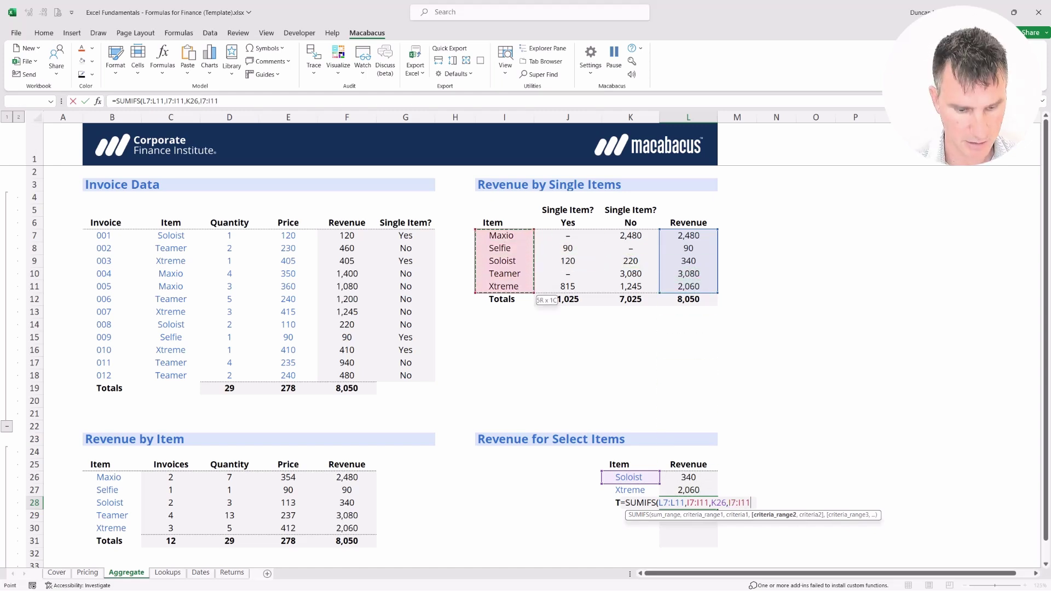
{"action": "type", "text": ","}
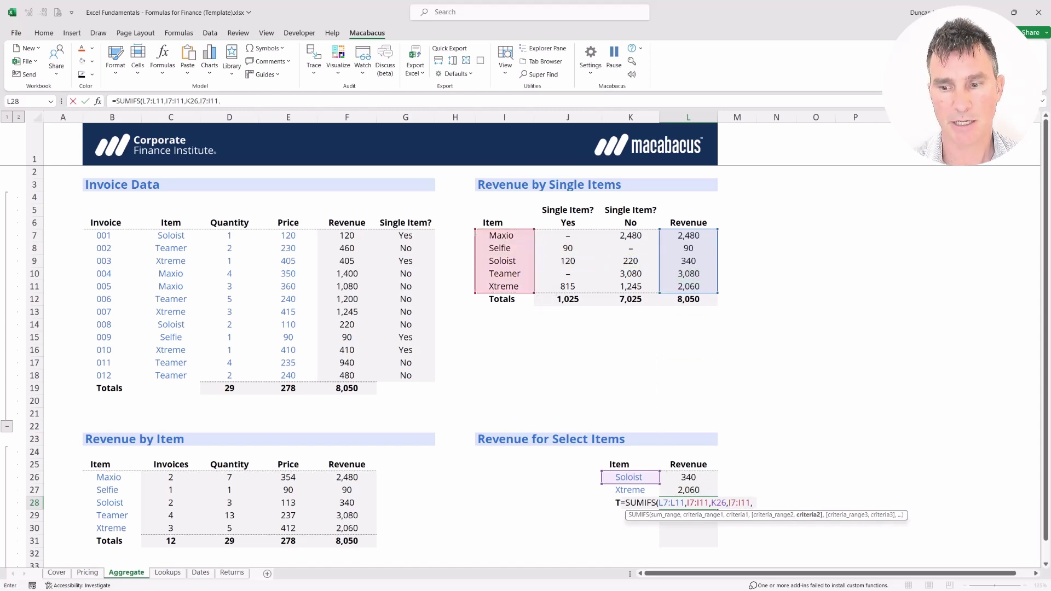
Set the Xtreme cell K27 as the second criterion and close the SUMIFS formula in L28
{"action": "key", "text": "Left"}
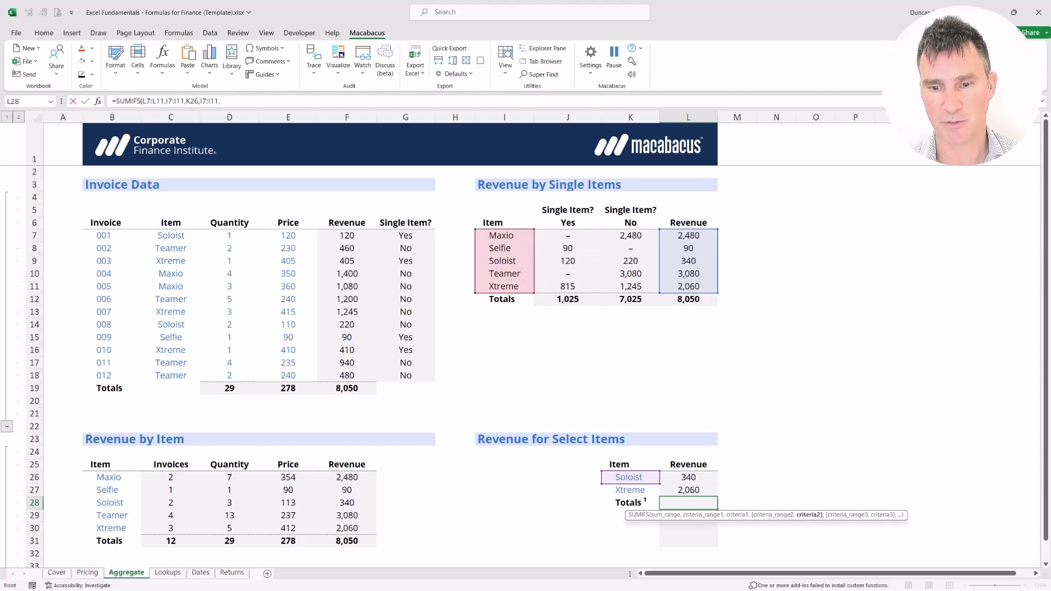
{"action": "key", "text": "Up"}
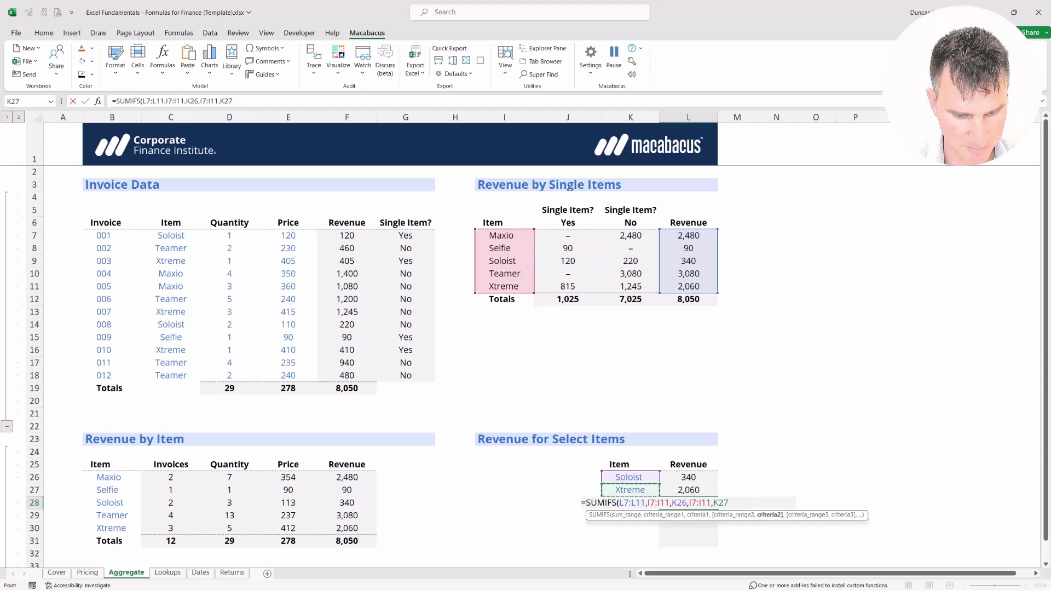
{"action": "type", "text": ")"}
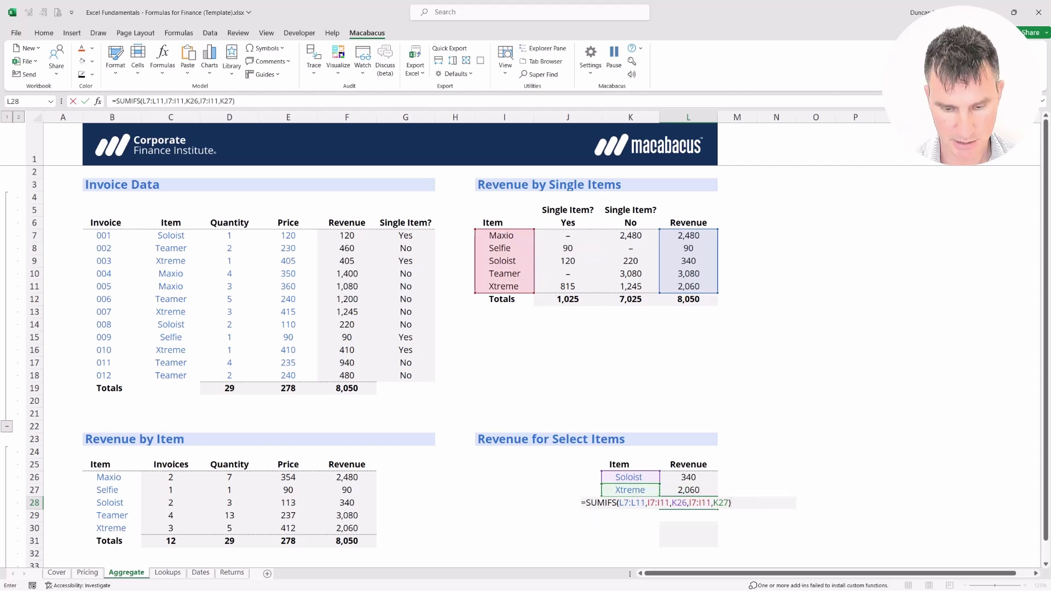
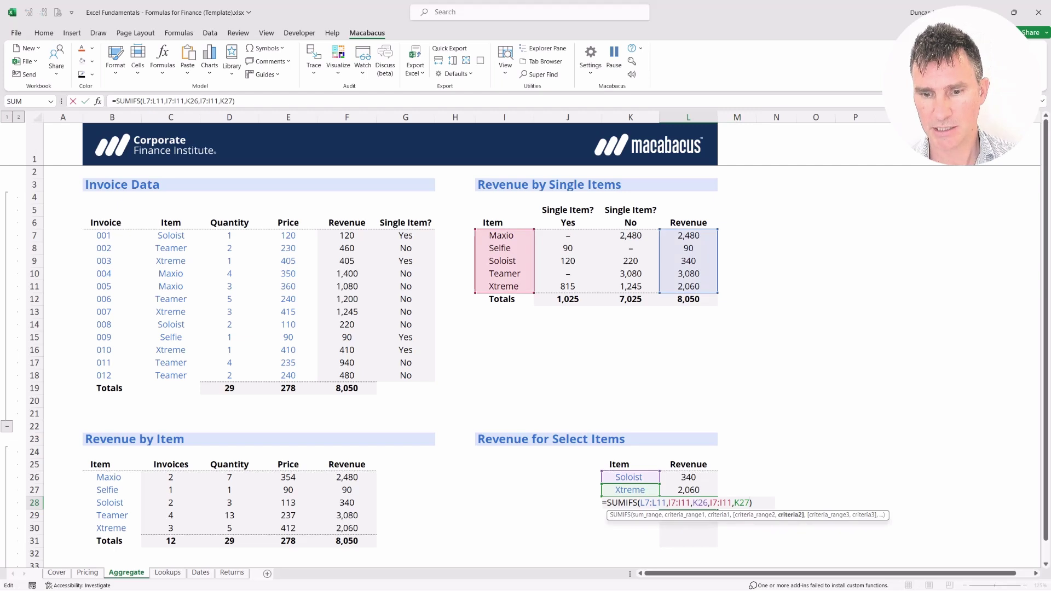
Review the sum range, both criteria ranges and both criteria within the SUMIFS formula in L28
{"action": "key", "text": "Left"}
{"action": "key", "text": "shift+Left"}
{"action": "key", "text": "shift+Left"}
{"action": "key", "text": "shift+Left"}
{"action": "key", "text": "shift+Left"}
{"action": "key", "text": "shift+Left"}
{"action": "key", "text": "shift+Left"}
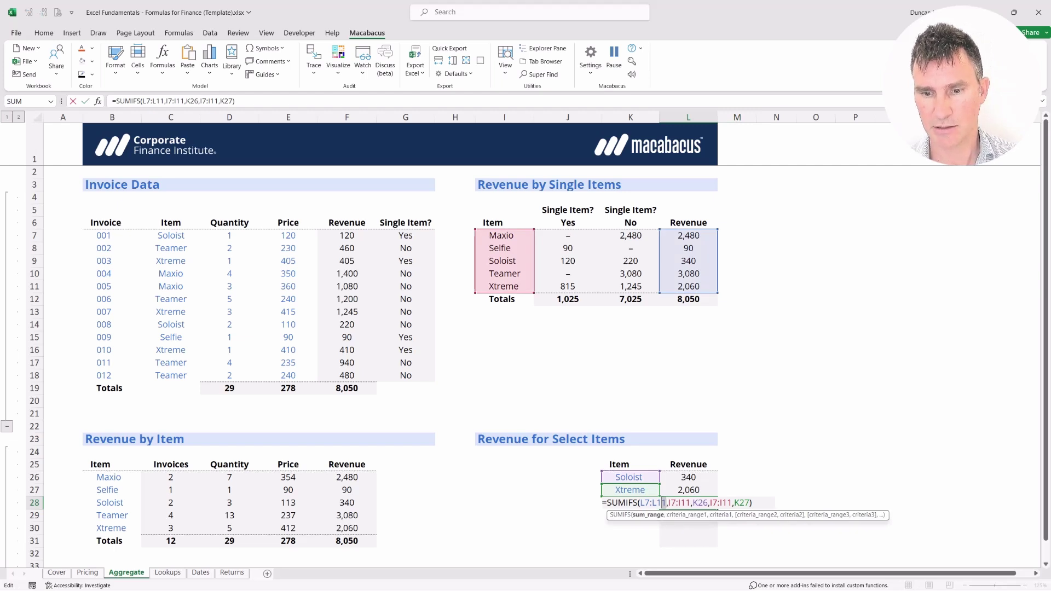
{"action": "key", "text": "Right"}
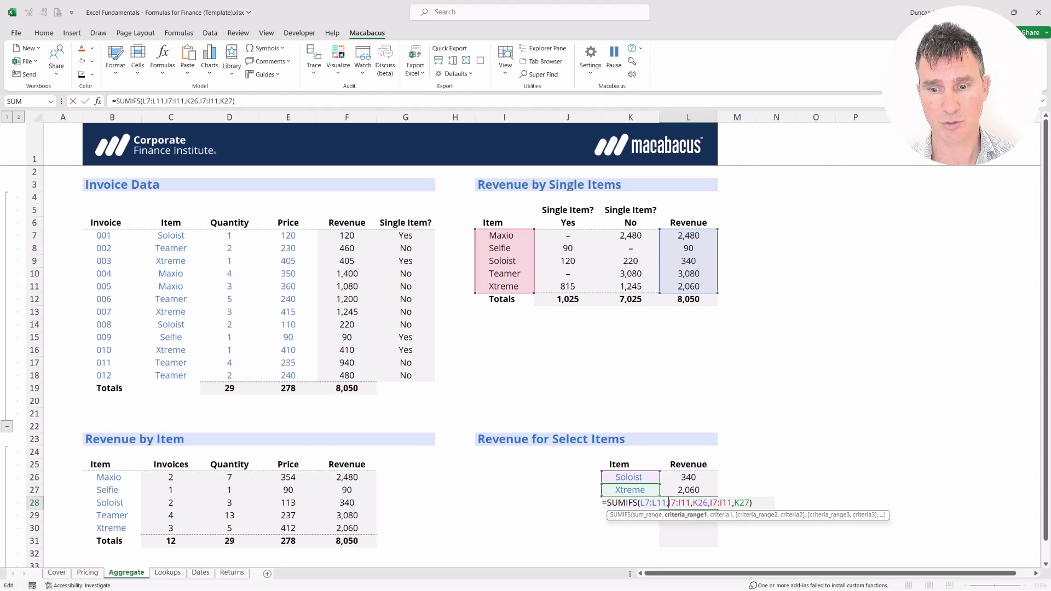
{"action": "left_click", "coordinate": [698, 503]}
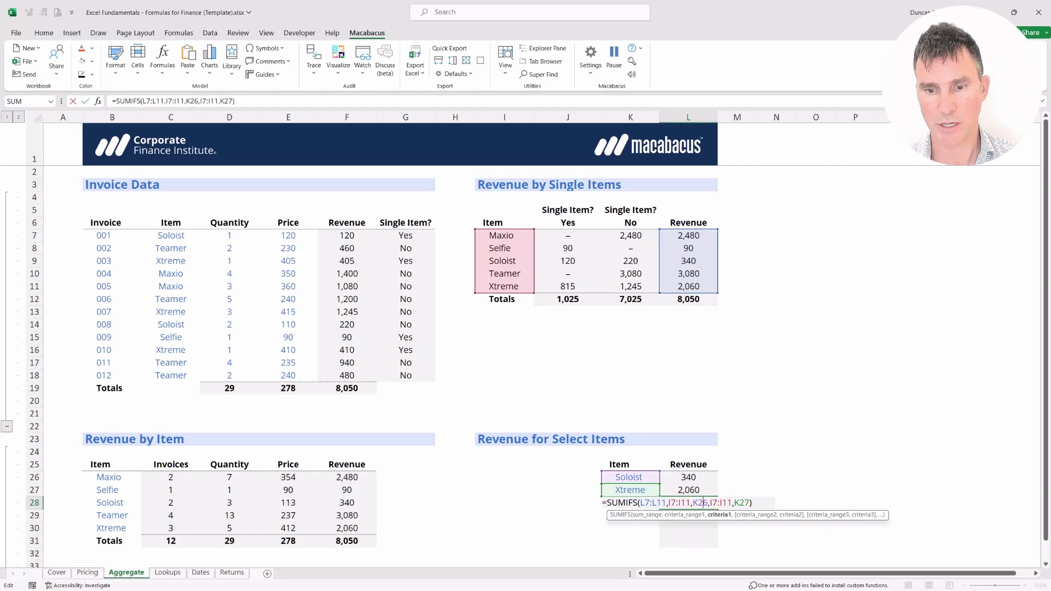
{"action": "left_click", "coordinate": [714, 502]}
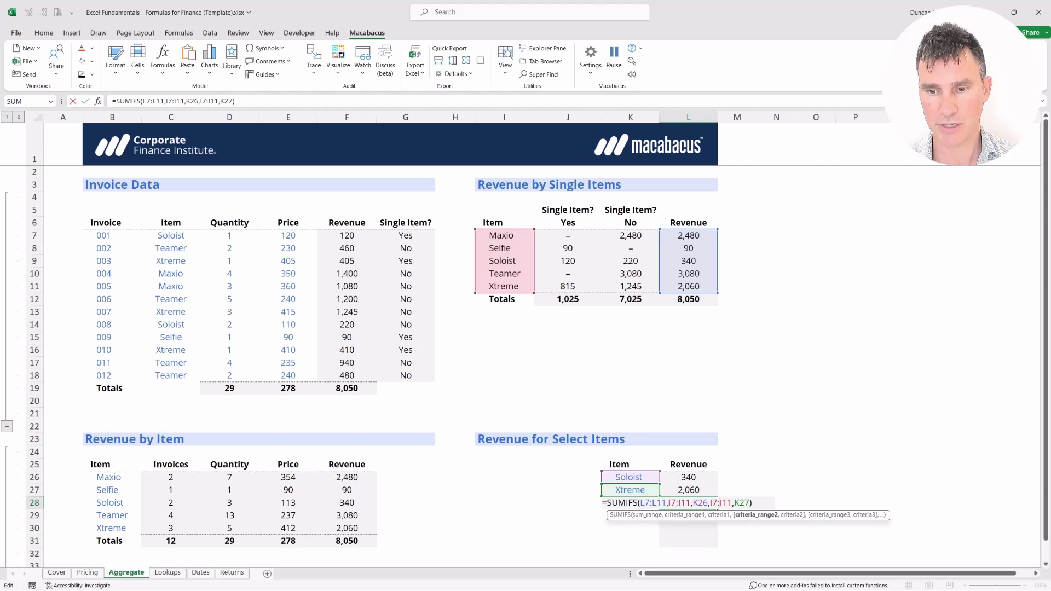
{"action": "left_click", "coordinate": [741, 503]}
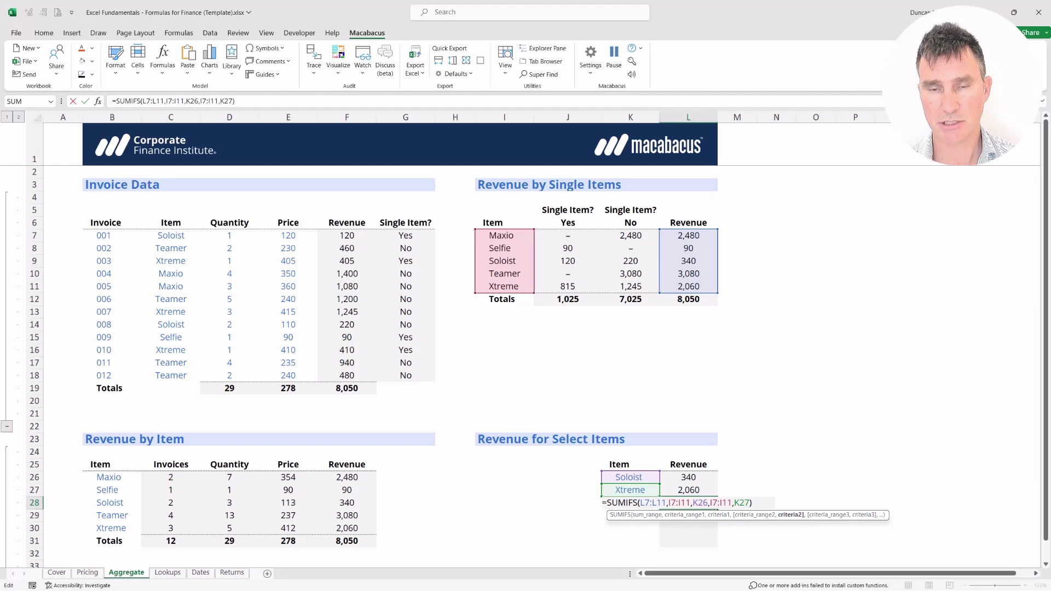
{"action": "key", "text": "Return"}
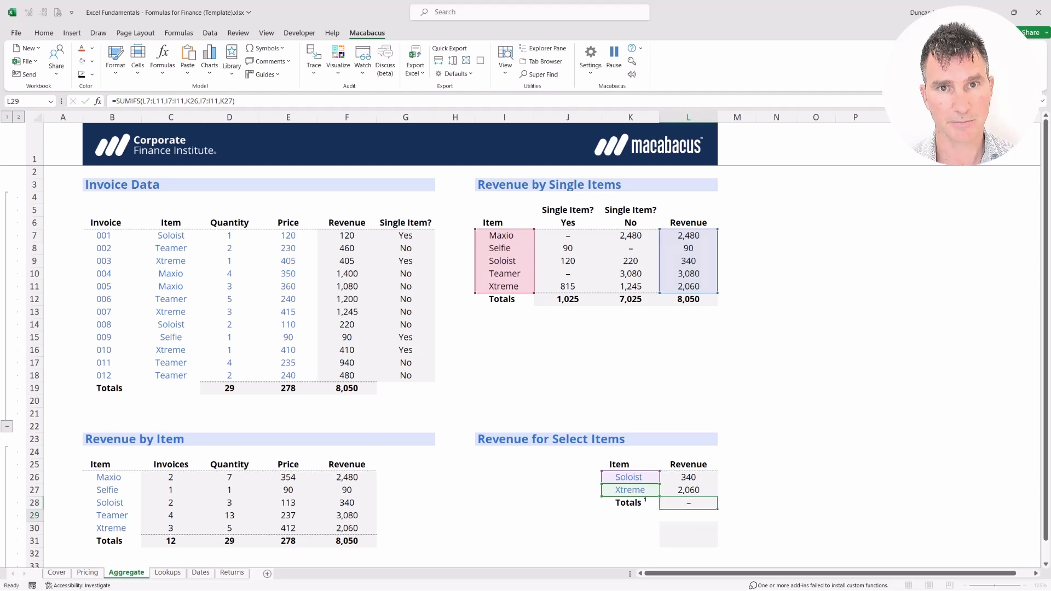
Examine the SUMIFS total in L28 and the two-criteria SUMIFS formulas for Maxio in J7 and K7
{"action": "key", "text": "Up"}
{"action": "key", "text": "shift+Right"}
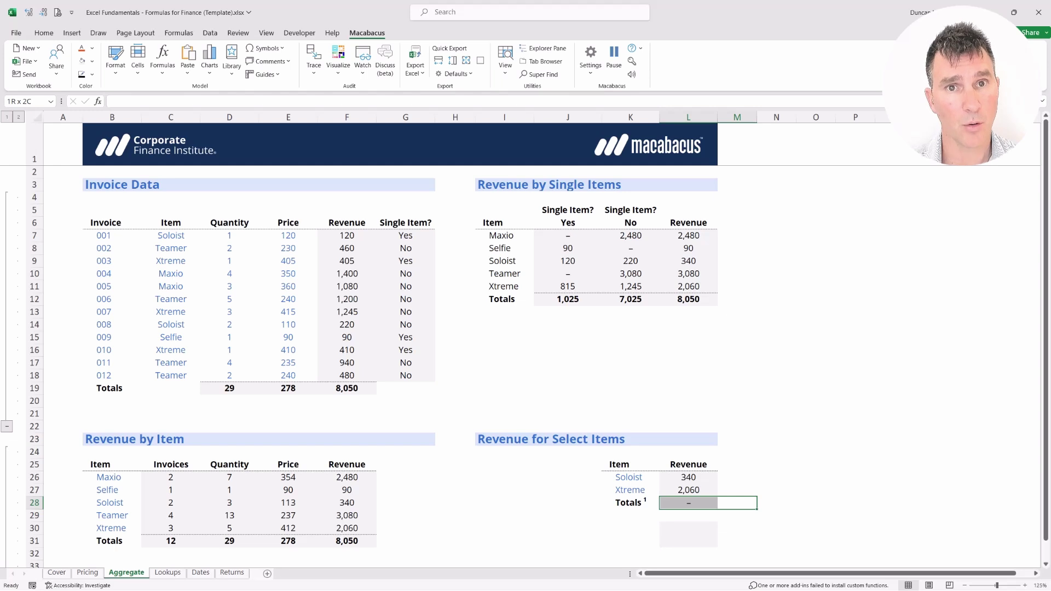
{"action": "key", "text": "Up"}
{"action": "key", "text": "Up"}
{"action": "key", "text": "Up"}
{"action": "key", "text": "Up"}
{"action": "key", "text": "Up"}
{"action": "key", "text": "Up"}
{"action": "key", "text": "Up"}
{"action": "key", "text": "Up"}
{"action": "key", "text": "Up"}
{"action": "key", "text": "Up"}
{"action": "key", "text": "Up"}
{"action": "key", "text": "Up"}
{"action": "key", "text": "Up"}
{"action": "key", "text": "Up"}
{"action": "key", "text": "Up"}
{"action": "key", "text": "Up"}
{"action": "key", "text": "Up"}
{"action": "key", "text": "Up"}
{"action": "key", "text": "Up"}
{"action": "key", "text": "Up"}
{"action": "key", "text": "Left"}
{"action": "key", "text": "Left"}
{"action": "key", "text": "Left"}
{"action": "key", "text": "Up"}
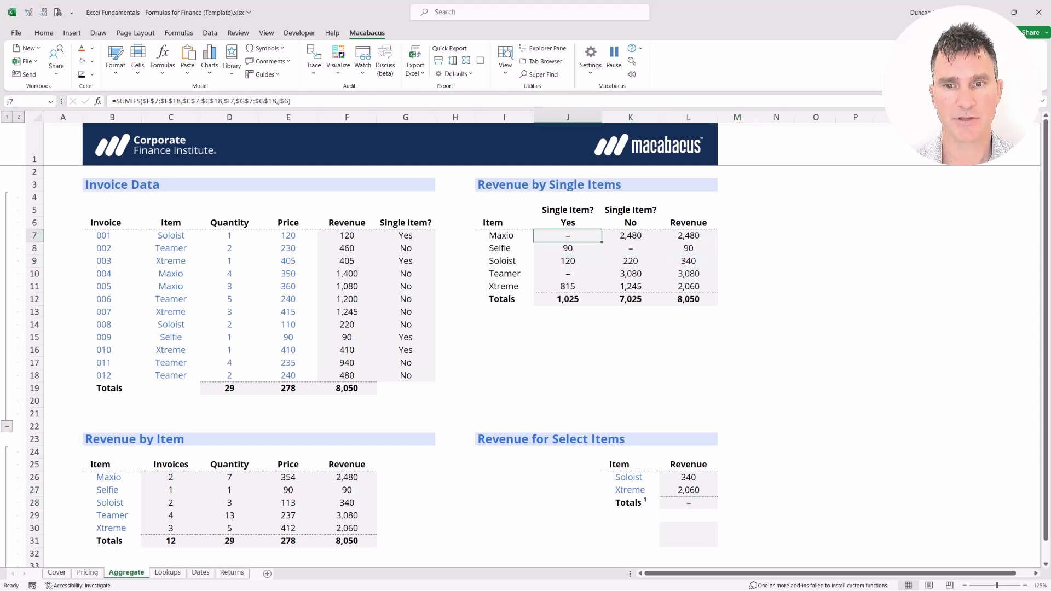
{"action": "key", "text": "Right"}
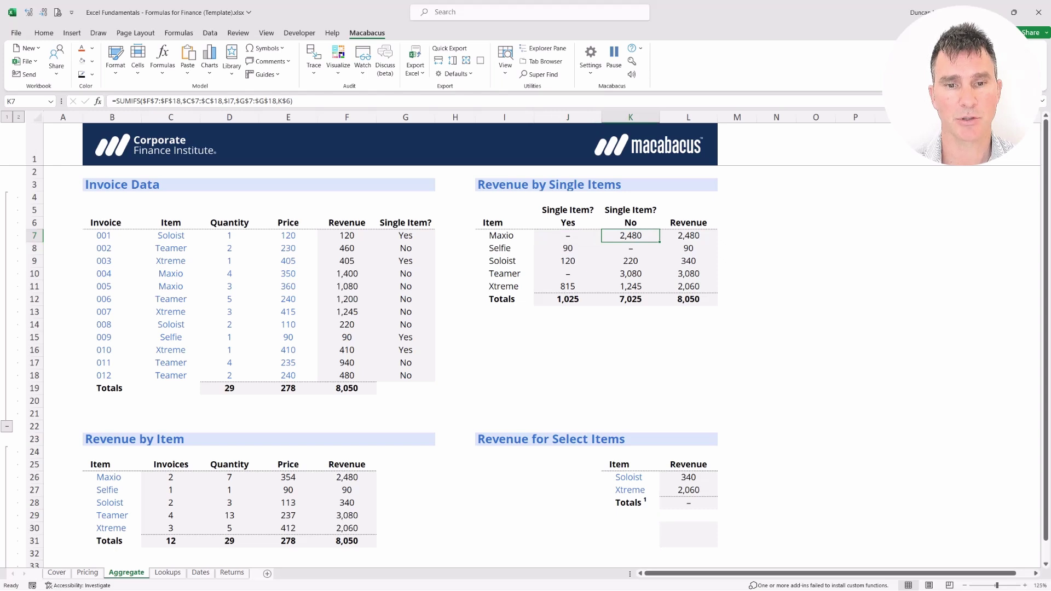
Examine the Maxio item name and the Single Item? No heading that act as criteria in Revenue by Single Items
{"action": "key", "text": "Left"}
{"action": "key", "text": "Left"}
{"action": "key", "text": "Left"}
{"action": "key", "text": "shift+Right"}
{"action": "key", "text": "Right"}
{"action": "key", "text": "Right"}
{"action": "key", "text": "Right"}
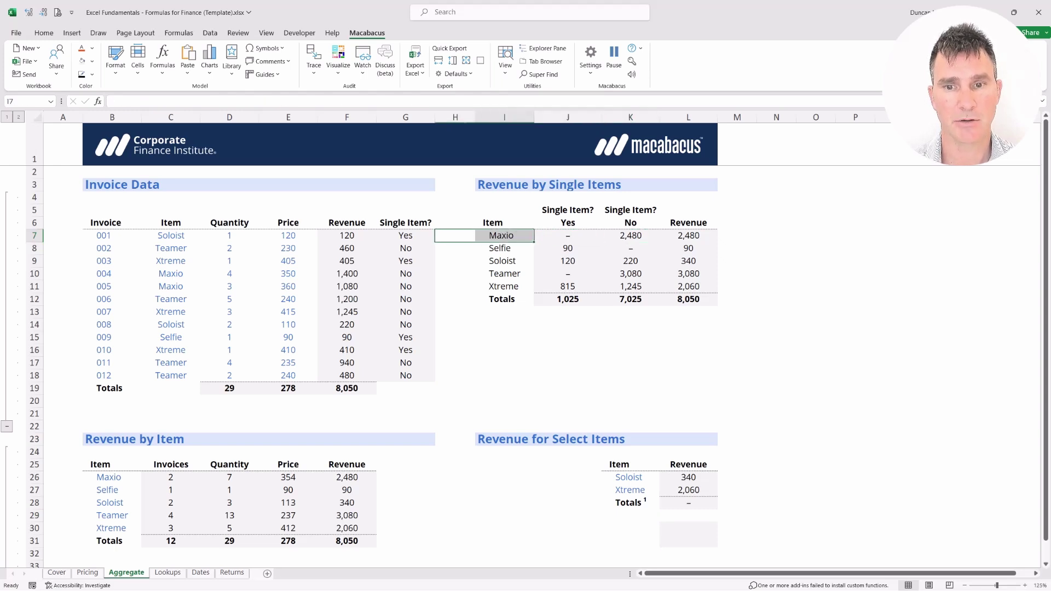
{"action": "key", "text": "Up"}
{"action": "key", "text": "Up"}
{"action": "key", "text": "shift+Down"}
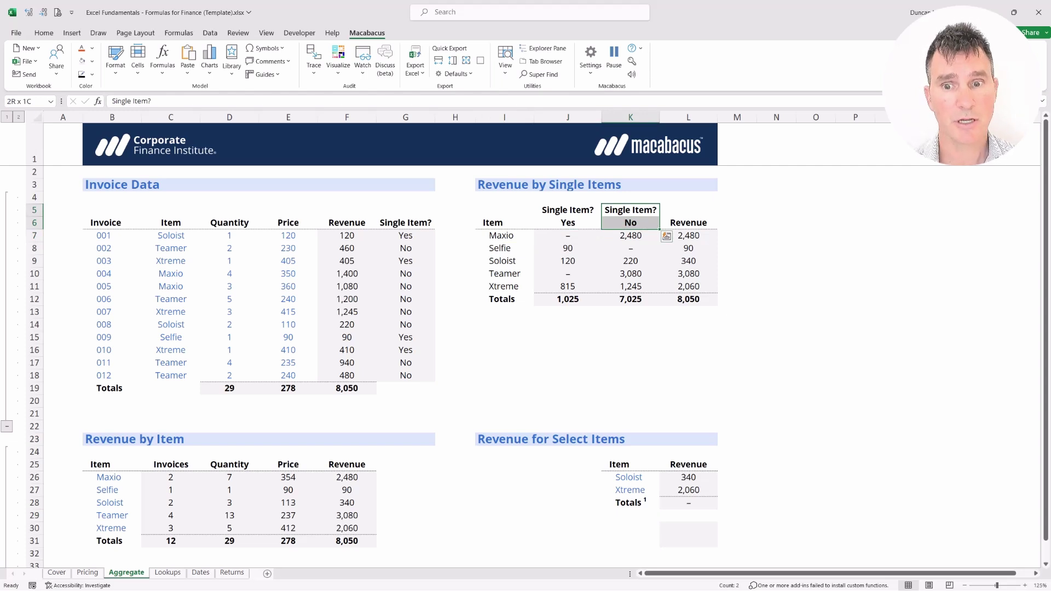
{"action": "key", "text": "Down"}
{"action": "key", "text": "shift+Down"}
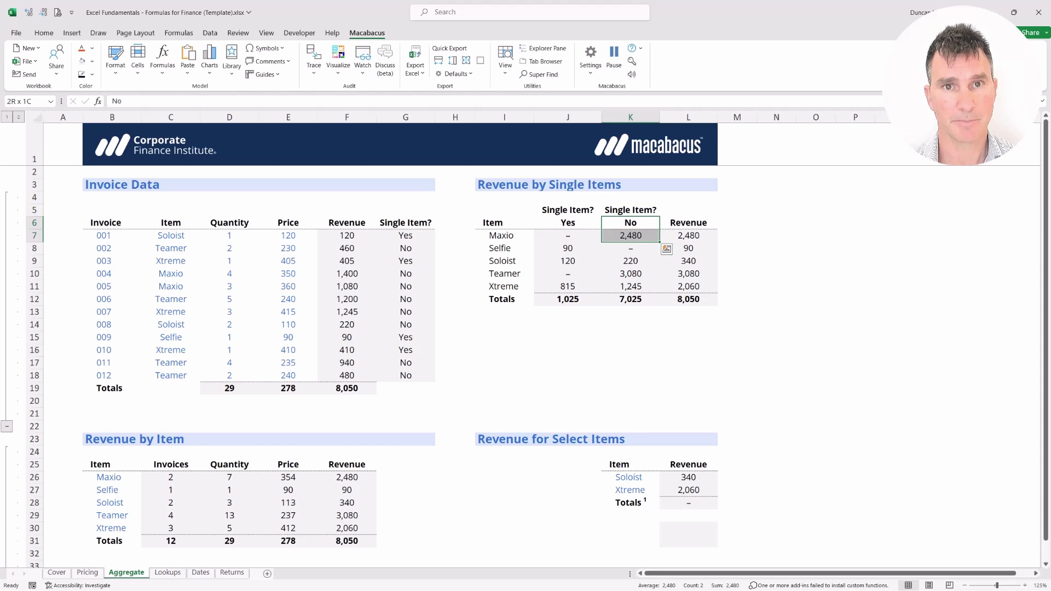
Examine the Totals row K28:L28 and the Soloist and Xtreme criteria in K26:K27 of Revenue for Select Items
{"action": "key", "text": "Down"}
{"action": "key", "text": "ctrl+Down"}
{"action": "key", "text": "ctrl+Down"}
{"action": "key", "text": "ctrl+Down"}
{"action": "key", "text": "Down"}
{"action": "key", "text": "Down"}
{"action": "key", "text": "Down"}
{"action": "key", "text": "shift+Right"}
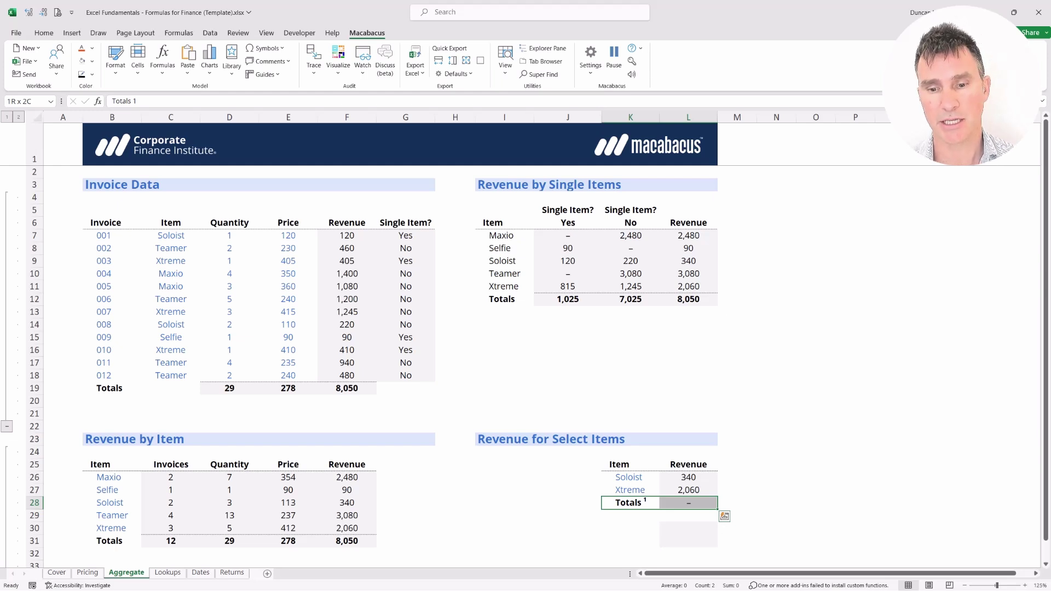
{"action": "key", "text": "Left"}
{"action": "key", "text": "Up"}
{"action": "key", "text": "Up"}
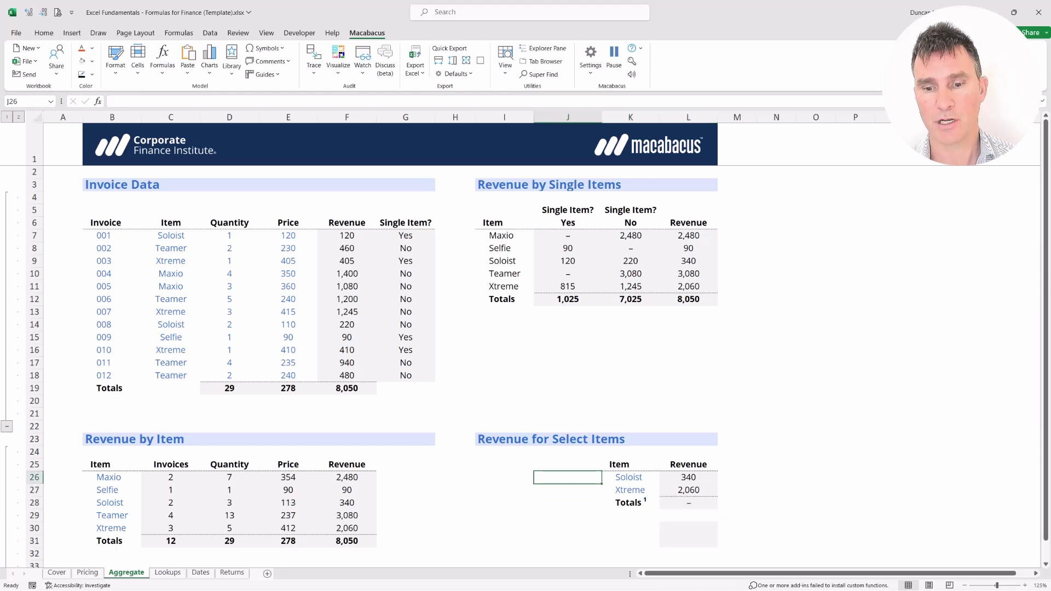
{"action": "key", "text": "shift+Right"}
{"action": "key", "text": "shift+Down"}
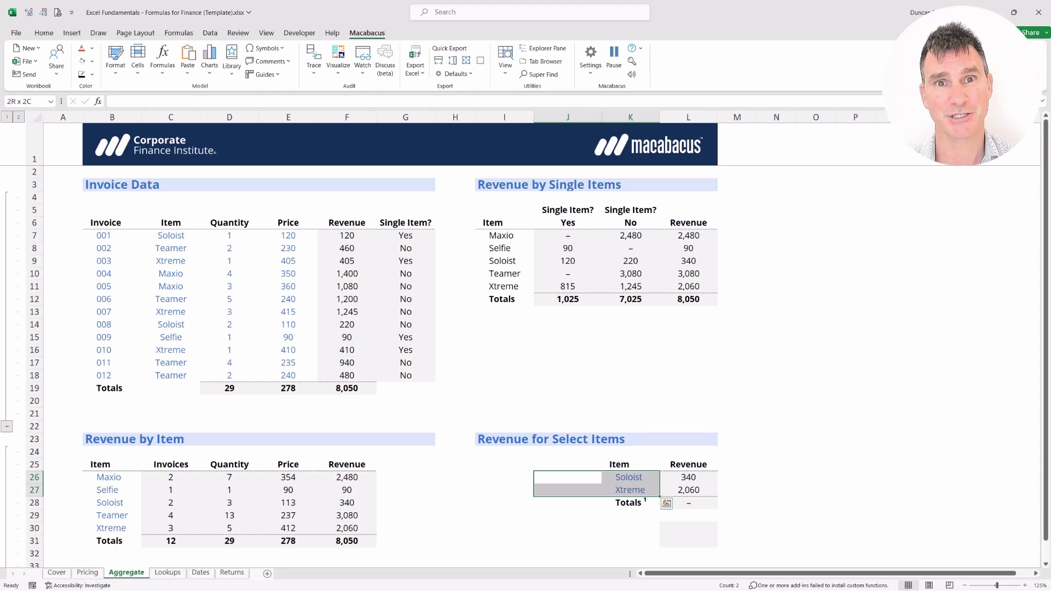
Paste the copied notes "SUMIFS only works for AND logic." and "SUMIFS does not work for OR logic." into L30:L31
{"action": "key", "text": "ctrl+c"}
{"action": "key", "text": "Down"}
{"action": "key", "text": "Down"}
{"action": "key", "text": "Down"}
{"action": "key", "text": "Down"}
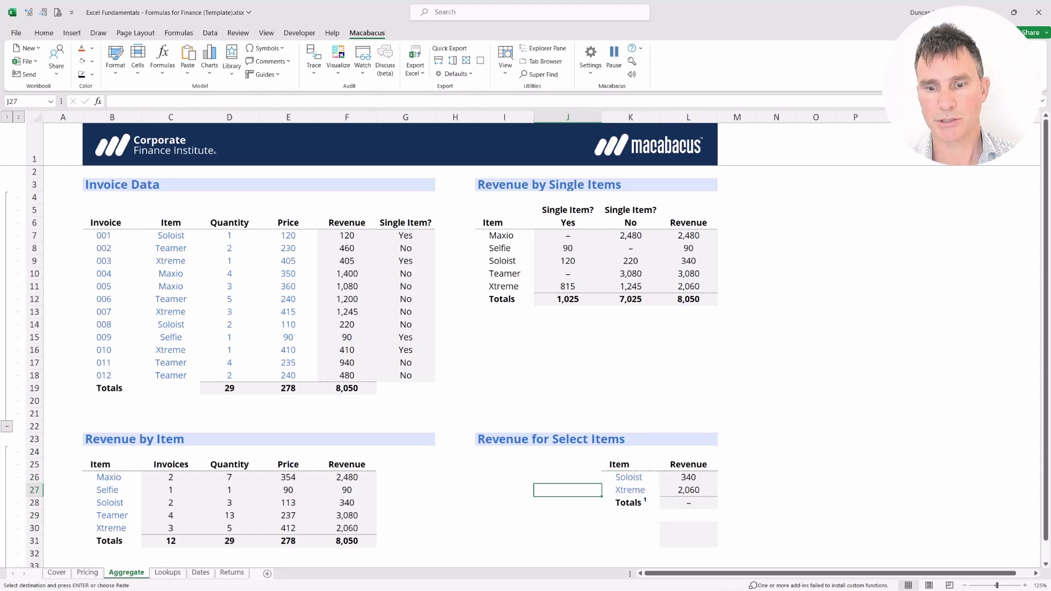
{"action": "key", "text": "Right"}
{"action": "key", "text": "Right"}
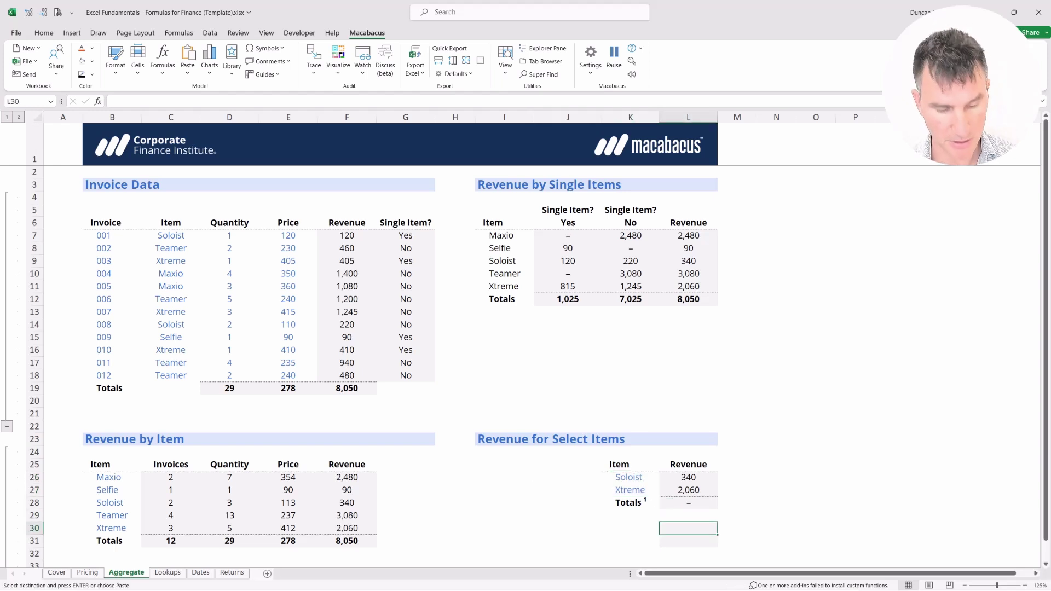
{"action": "key", "text": "ctrl+v"}
Examine the two SUMIFS logic notes in I30:L31, first the AND line and then both lines together
{"action": "key", "text": "Left"}
{"action": "key", "text": "Left"}
{"action": "key", "text": "Left"}
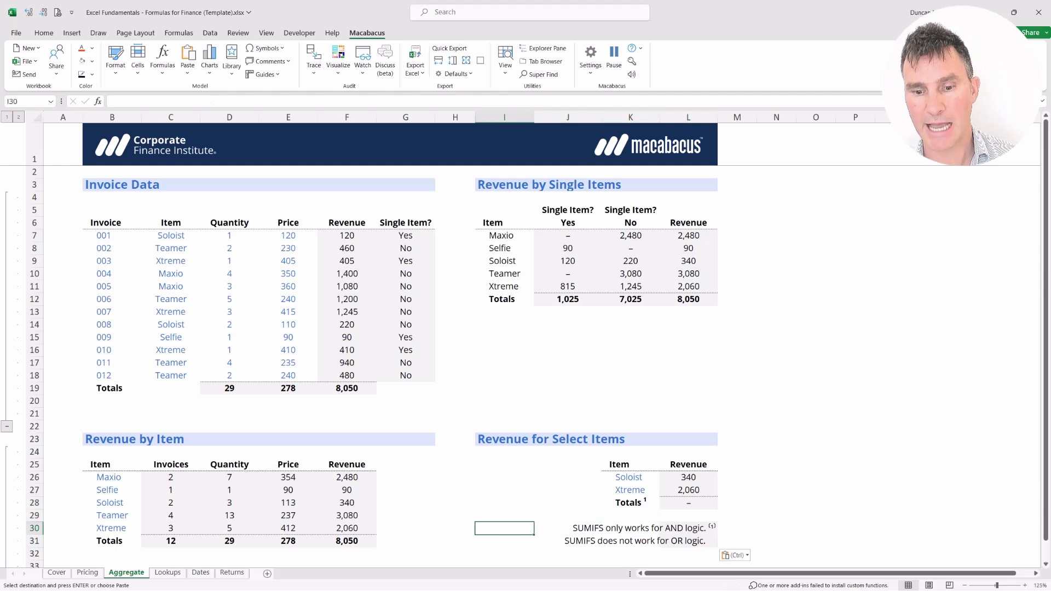
{"action": "key", "text": "shift+Down"}
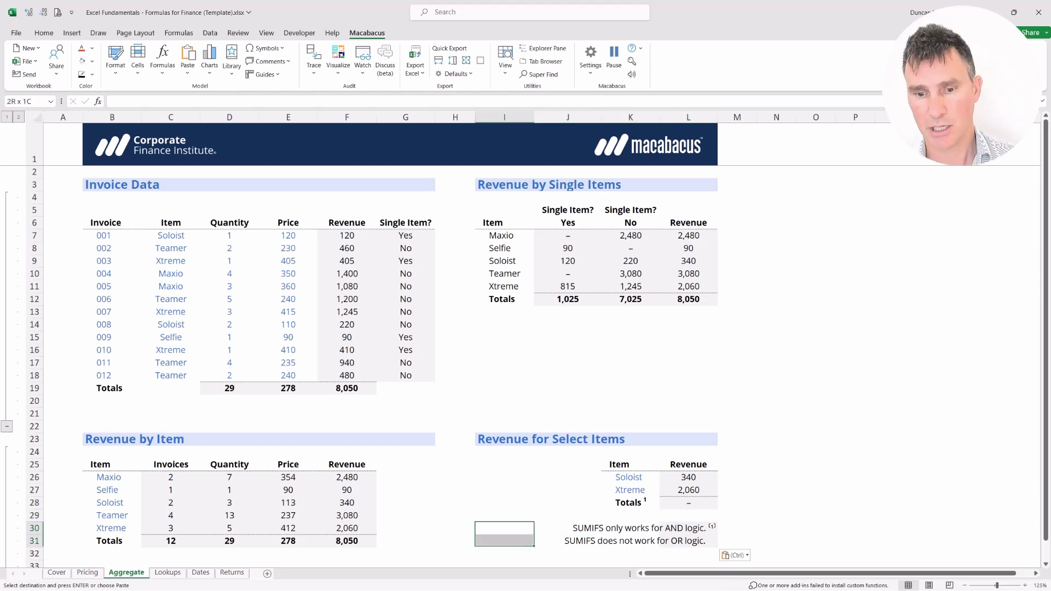
{"action": "key", "text": "shift+Right"}
{"action": "key", "text": "shift+Right"}
{"action": "key", "text": "shift+Right"}
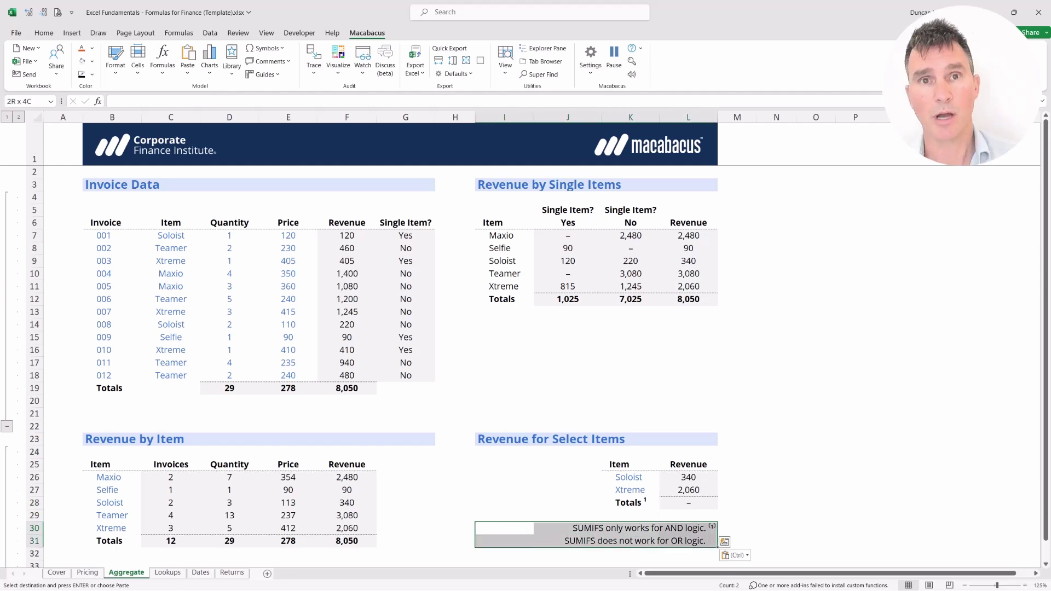
{"action": "key", "text": "shift+BackSpace"}
{"action": "key", "text": "shift+Right"}
{"action": "key", "text": "shift+Right"}
{"action": "key", "text": "shift+Right"}
{"action": "key", "text": "shift+Right"}
{"action": "key", "text": "shift+Left"}
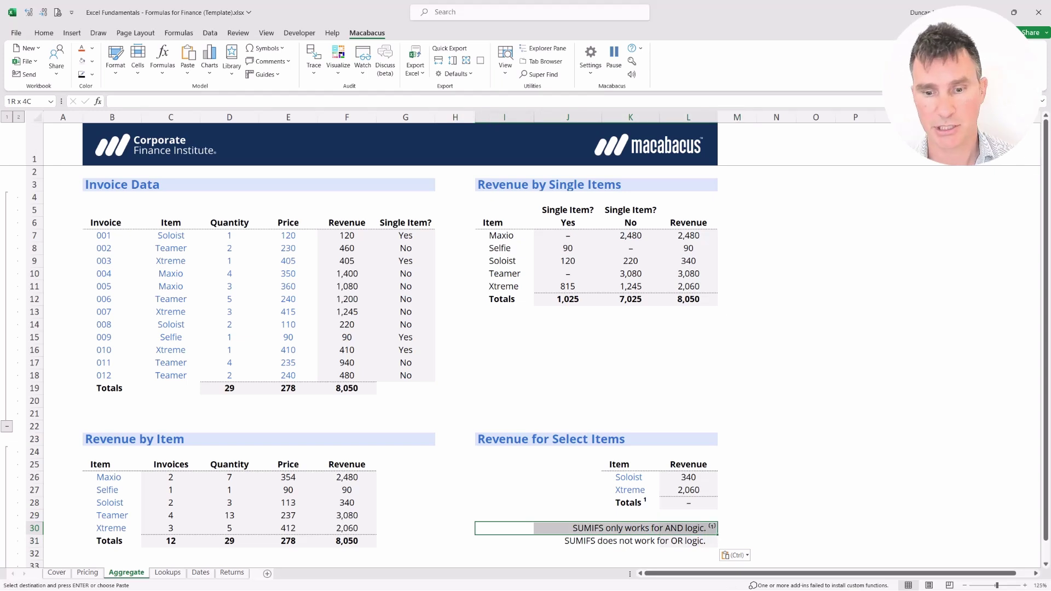
{"action": "key", "text": "shift+Down"}
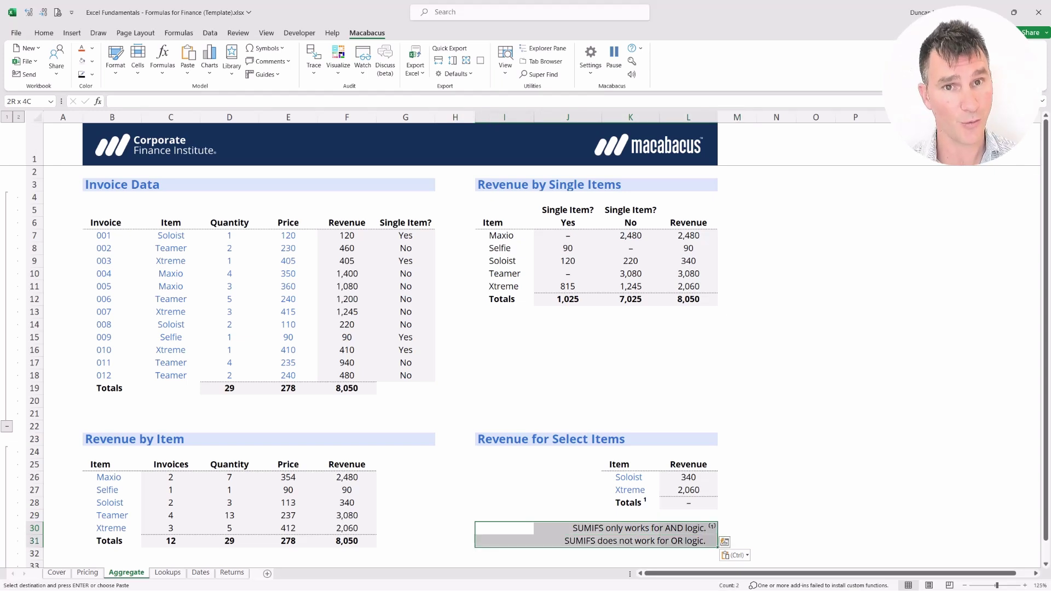
{"action": "left_click_drag", "start_coordinate": [688, 528], "coordinate": [688, 540]}
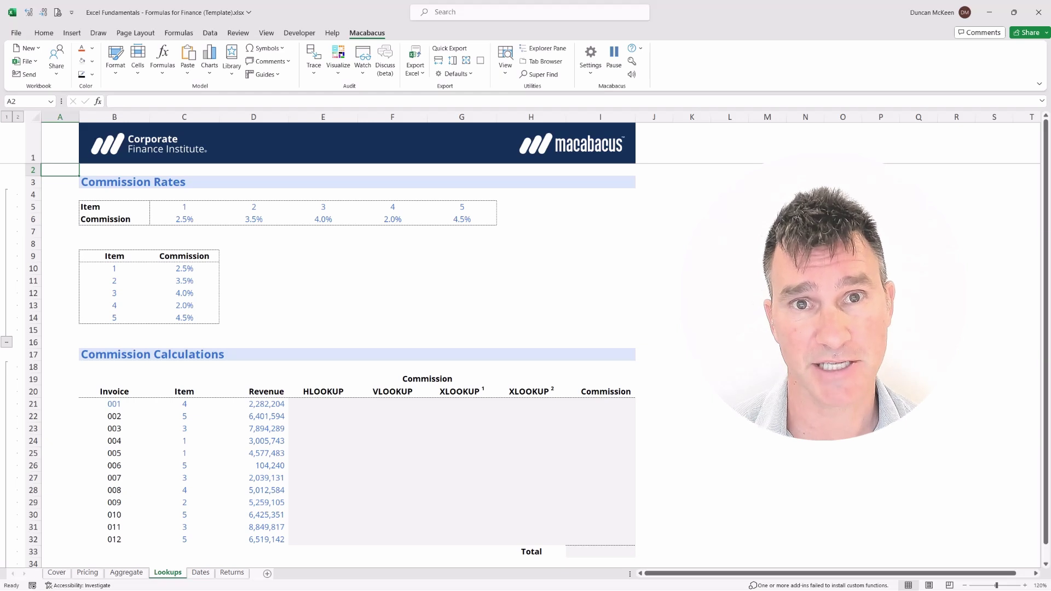
Examine the XLOOKUP headings in G20:H20 and the HLOOKUP and VLOOKUP headings in E20:F20 of Commission Calculations
{"action": "key", "text": "Down"}
{"action": "key", "text": "Down"}
{"action": "key", "text": "Down"}
{"action": "key", "text": "Down"}
{"action": "key", "text": "Down"}
{"action": "key", "text": "Down"}
{"action": "key", "text": "Down"}
{"action": "key", "text": "Down"}
{"action": "key", "text": "Down"}
{"action": "key", "text": "Down"}
{"action": "key", "text": "Down"}
{"action": "key", "text": "Down"}
{"action": "key", "text": "Down"}
{"action": "key", "text": "Down"}
{"action": "key", "text": "Down"}
{"action": "key", "text": "Right"}
{"action": "key", "text": "Right"}
{"action": "key", "text": "Right"}
{"action": "key", "text": "Right"}
{"action": "key", "text": "Right"}
{"action": "key", "text": "Left"}
{"action": "key", "text": "Down"}
{"action": "key", "text": "Down"}
{"action": "key", "text": "Down"}
{"action": "key", "text": "shift+Right"}
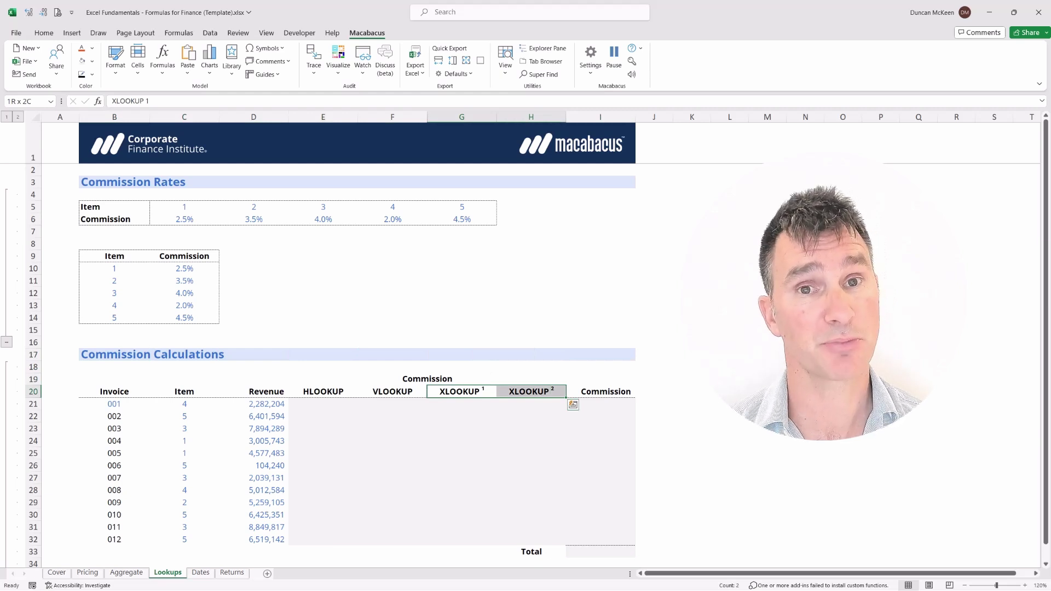
{"action": "key", "text": "Left"}
{"action": "key", "text": "Left"}
{"action": "key", "text": "shift+Right"}
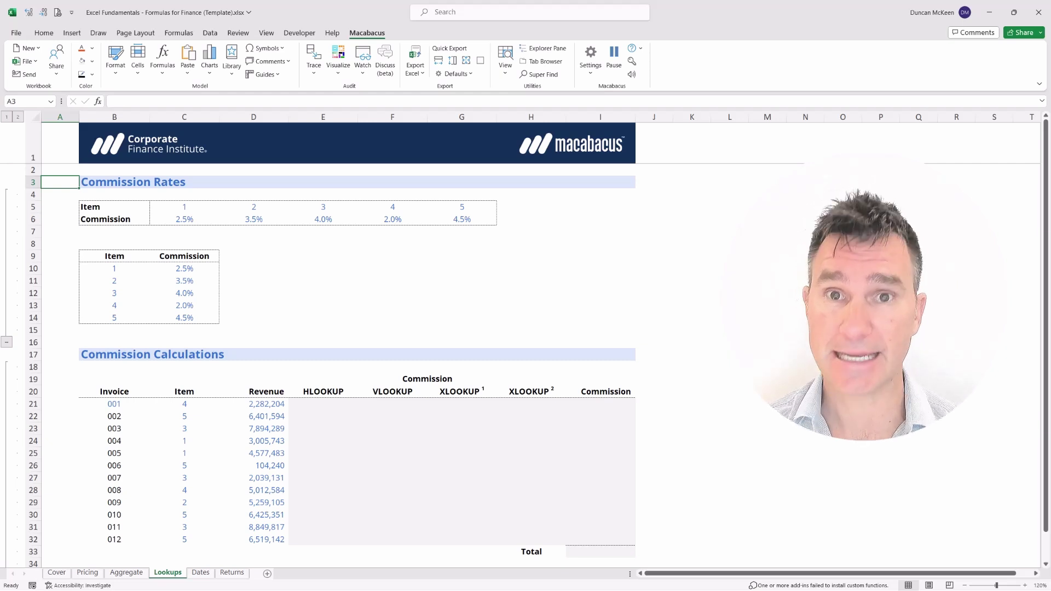
Examine the Commission Rates heading and its horizontal table, first the Item row and then the whole range B5:G6
{"action": "key", "text": "shift+Right"}
{"action": "key", "text": "shift+Left"}
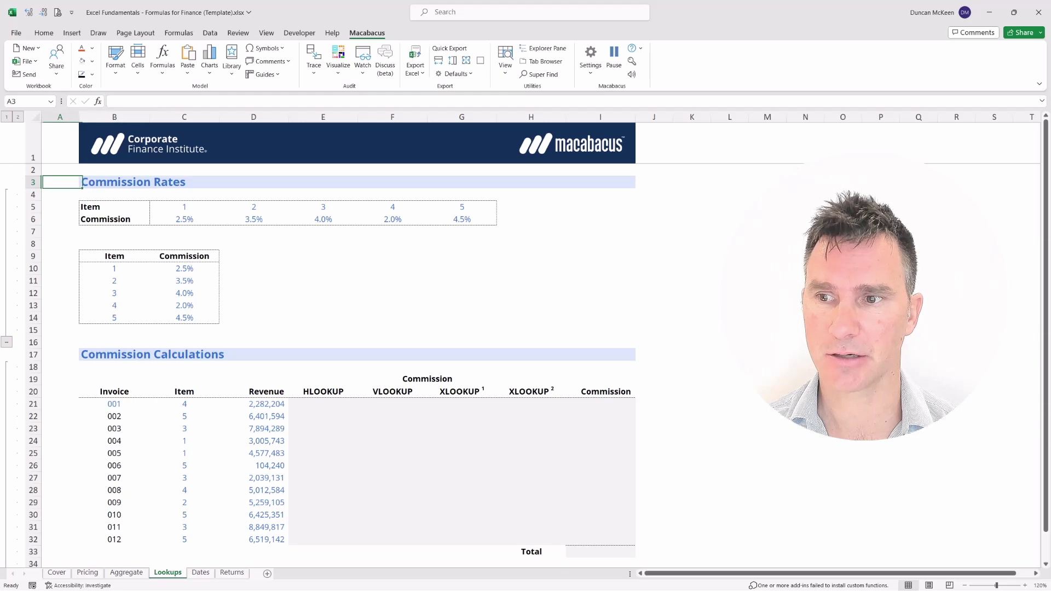
{"action": "key", "text": "shift+Right"}
{"action": "key", "text": "shift+Right"}
{"action": "key", "text": "Down"}
{"action": "key", "text": "Down"}
{"action": "key", "text": "Right"}
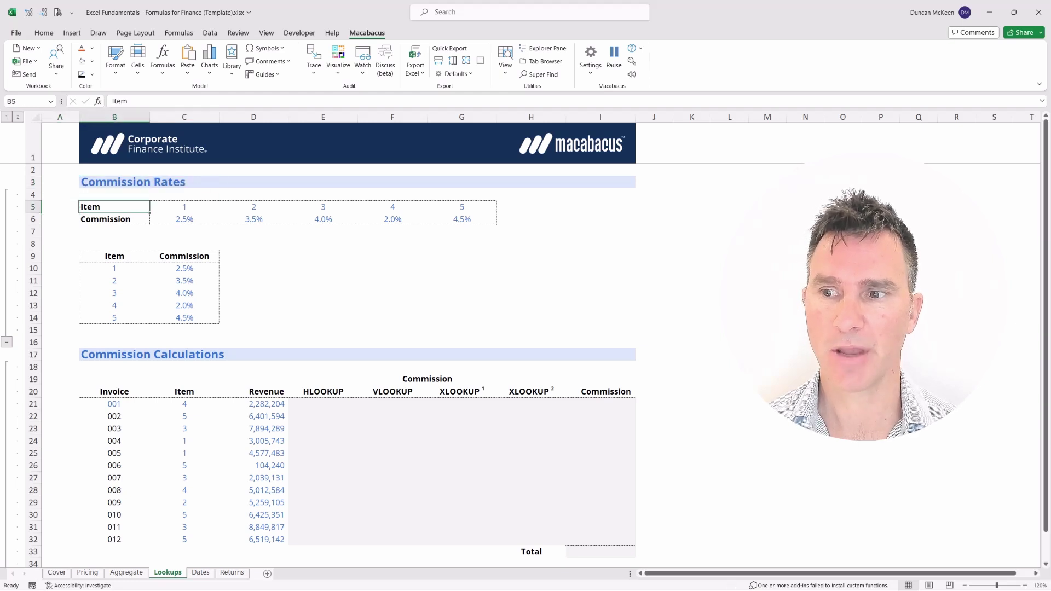
{"action": "key", "text": "ctrl+shift+Right"}
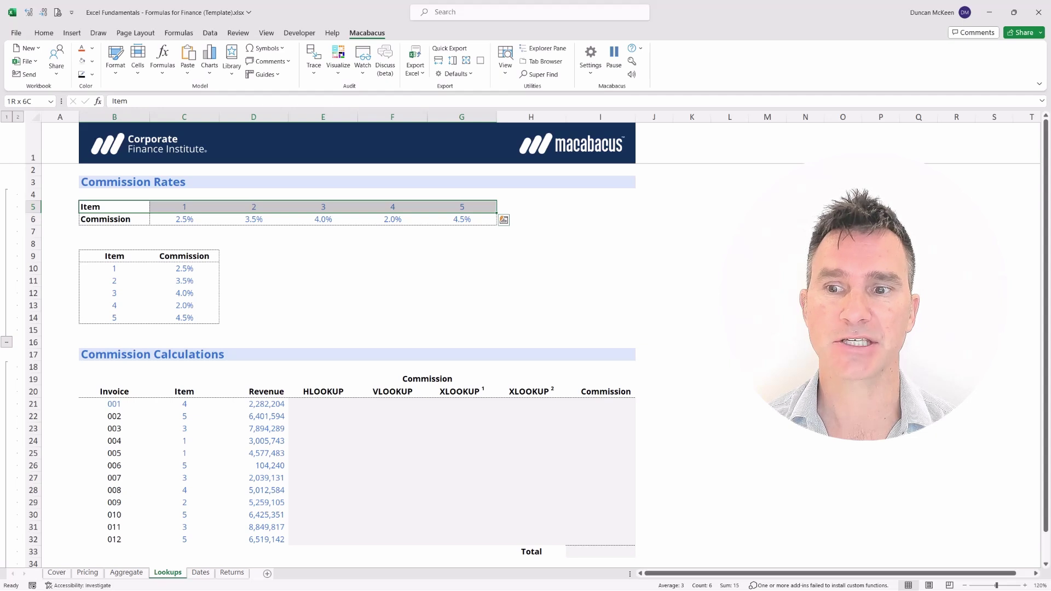
{"action": "key", "text": "shift+Down"}
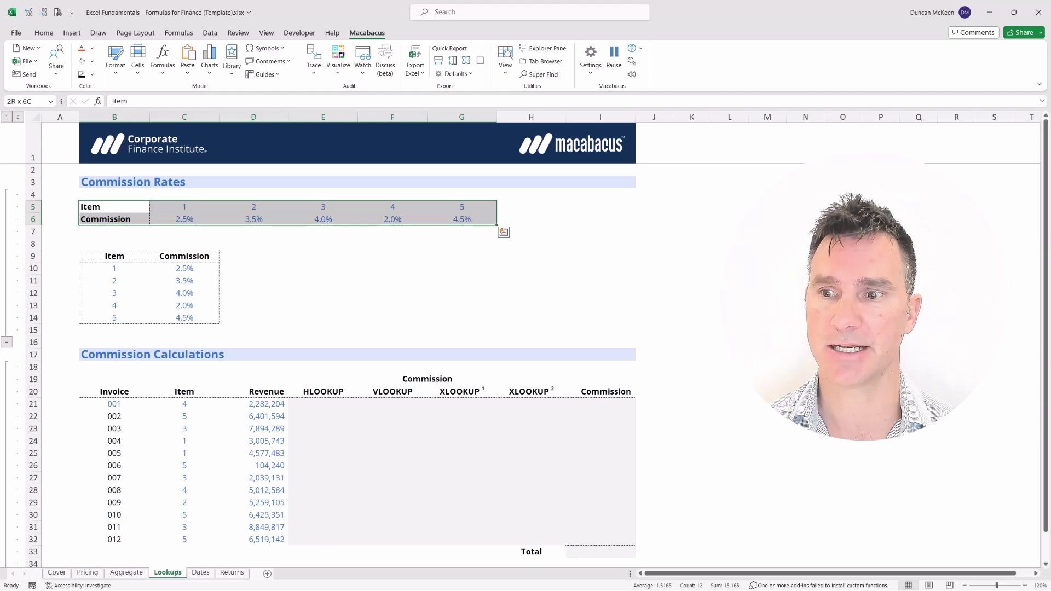
Examine the vertical Item and Commission table in B9:C14
{"action": "key", "text": "ctrl+c"}
{"action": "key", "text": "Down"}
{"action": "key", "text": "Down"}
{"action": "key", "text": "Down"}
{"action": "key", "text": "Down"}
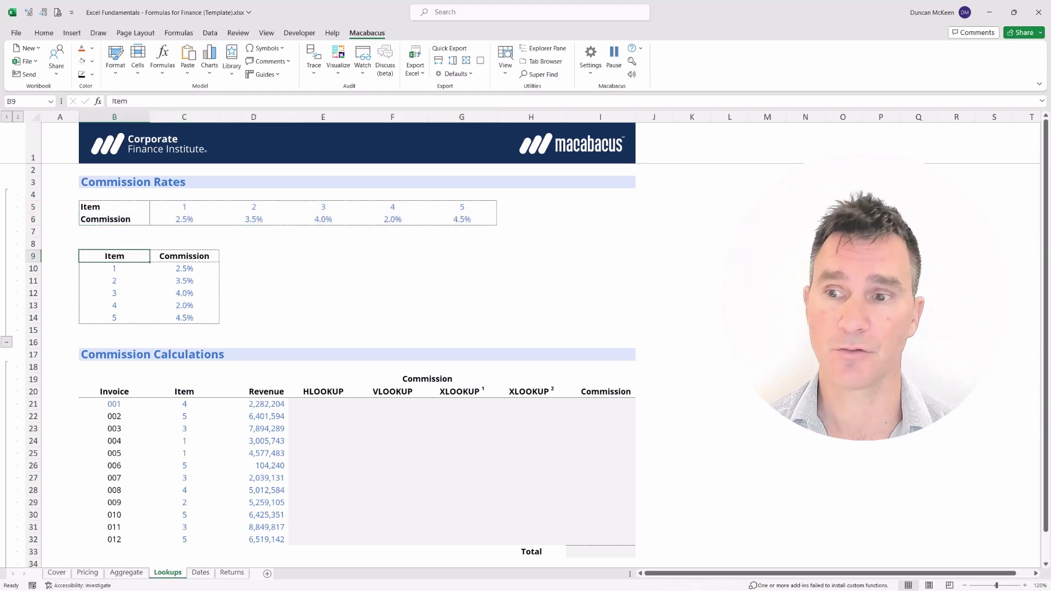
{"action": "key", "text": "shift+Down"}
{"action": "key", "text": "shift+Down"}
{"action": "key", "text": "shift+Down"}
{"action": "key", "text": "shift+Down"}
{"action": "key", "text": "shift+Down"}
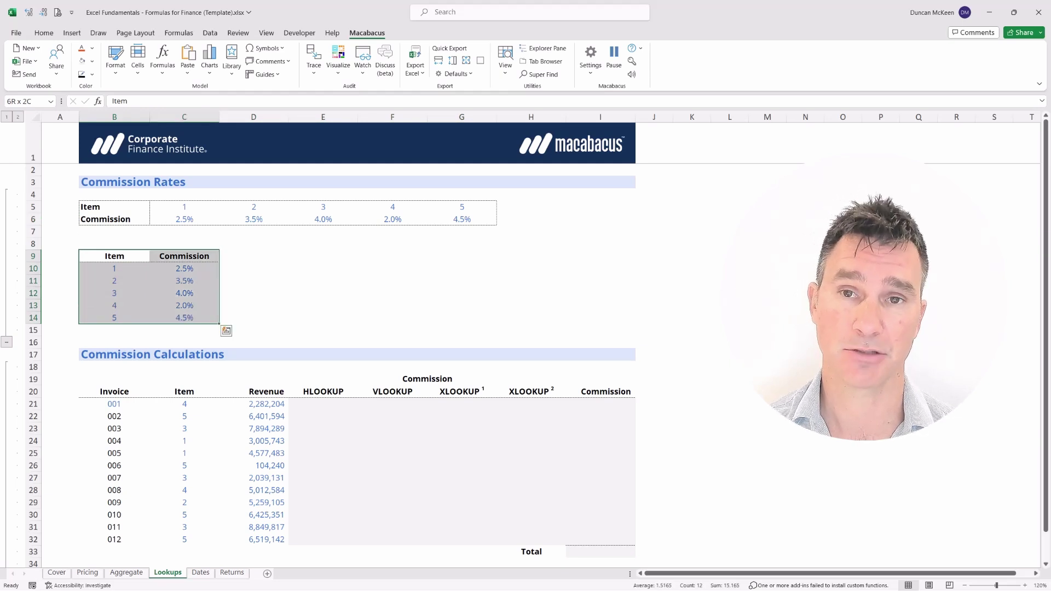
Return to the Commission Rates heading row and examine the Commission Calculations heading in row 17
{"action": "key", "text": "Left"}
{"action": "key", "text": "Up"}
{"action": "key", "text": "Up"}
{"action": "key", "text": "Up"}
{"action": "key", "text": "Up"}
{"action": "key", "text": "Up"}
{"action": "key", "text": "Up"}
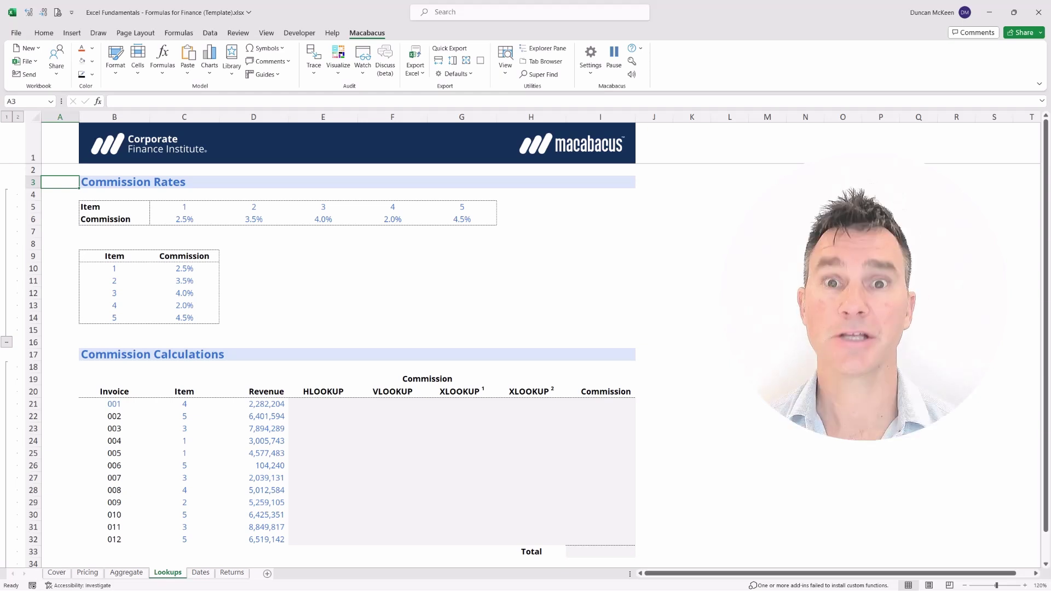
{"action": "key", "text": "ctrl+Down"}
{"action": "key", "text": "ctrl+Down"}
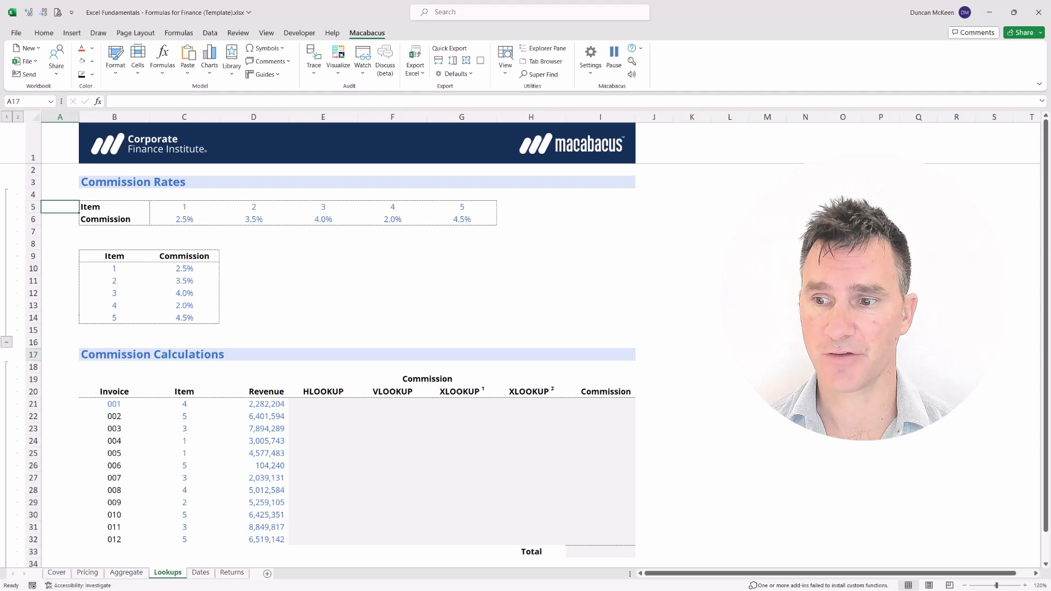
{"action": "key", "text": "Right"}
{"action": "key", "text": "Right"}
{"action": "key", "text": "Right"}
{"action": "key", "text": "Right"}
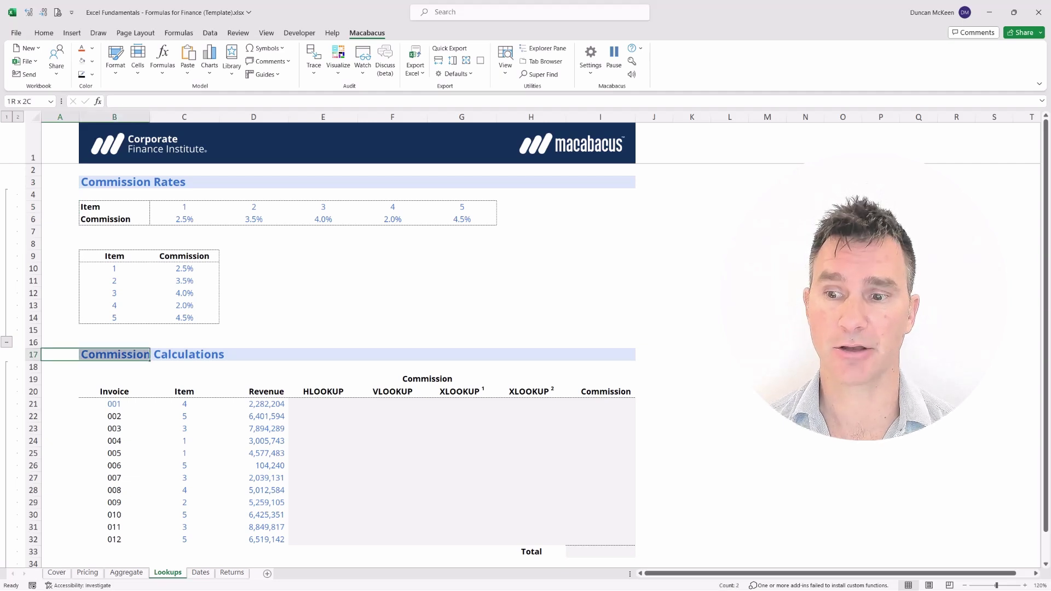
Examine the four lookup method columns under the Commission heading in E19:H21, extending from HLOOKUP to XLOOKUP 2
{"action": "key", "text": "Down"}
{"action": "key", "text": "Down"}
{"action": "key", "text": "Down"}
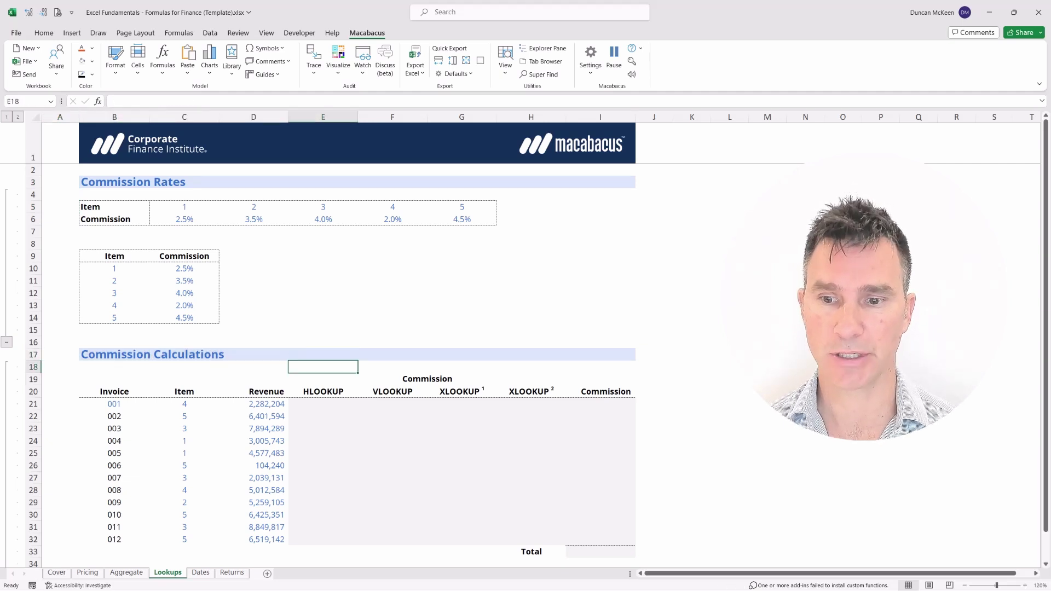
{"action": "key", "text": "Up"}
{"action": "key", "text": "shift+Down"}
{"action": "key", "text": "shift+Down"}
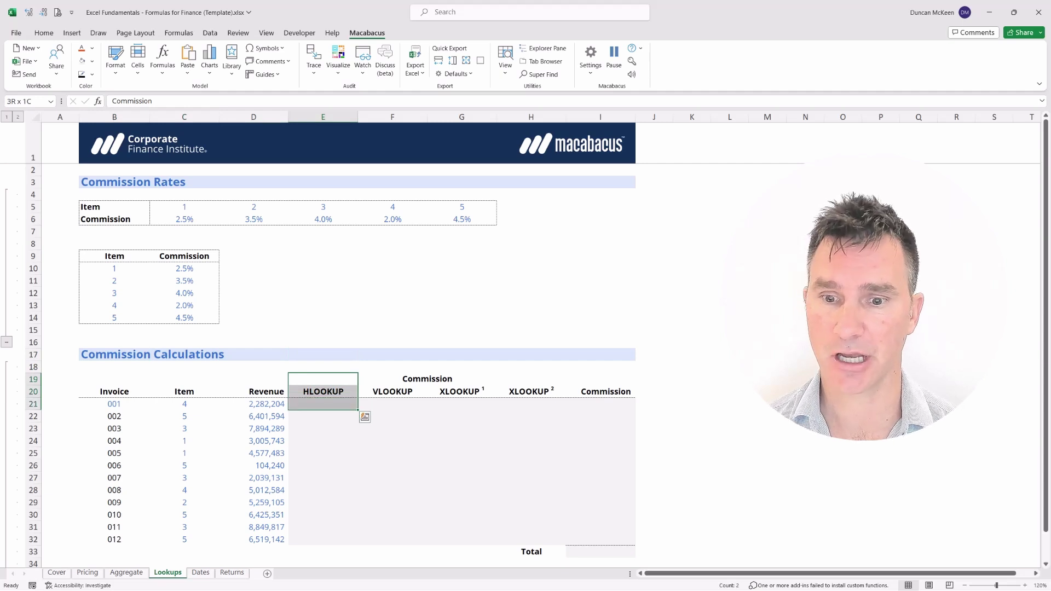
{"action": "key", "text": "shift+Right"}
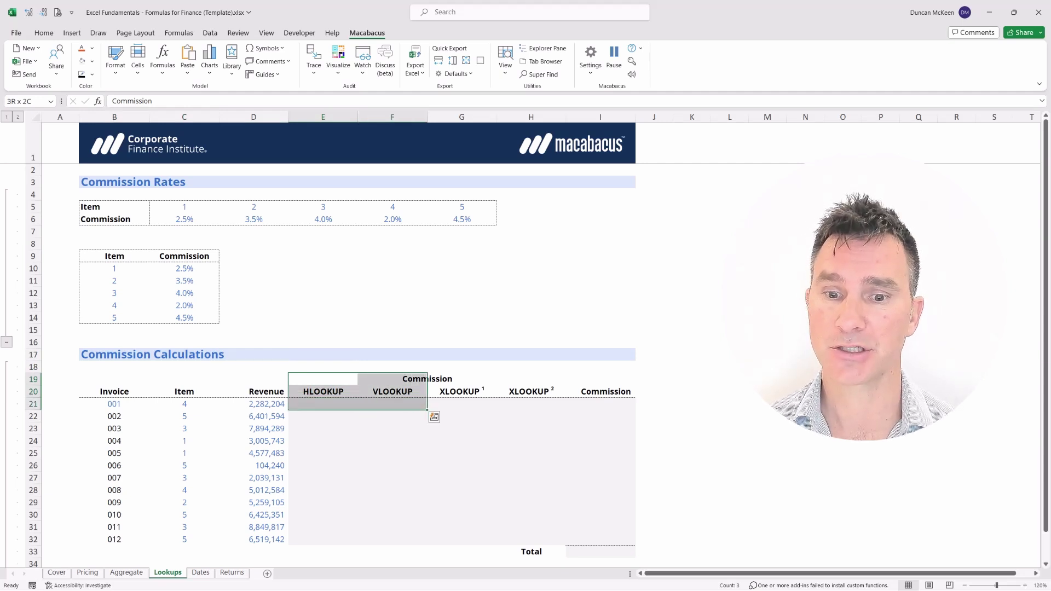
{"action": "key", "text": "shift+Right"}
{"action": "key", "text": "shift+Right"}
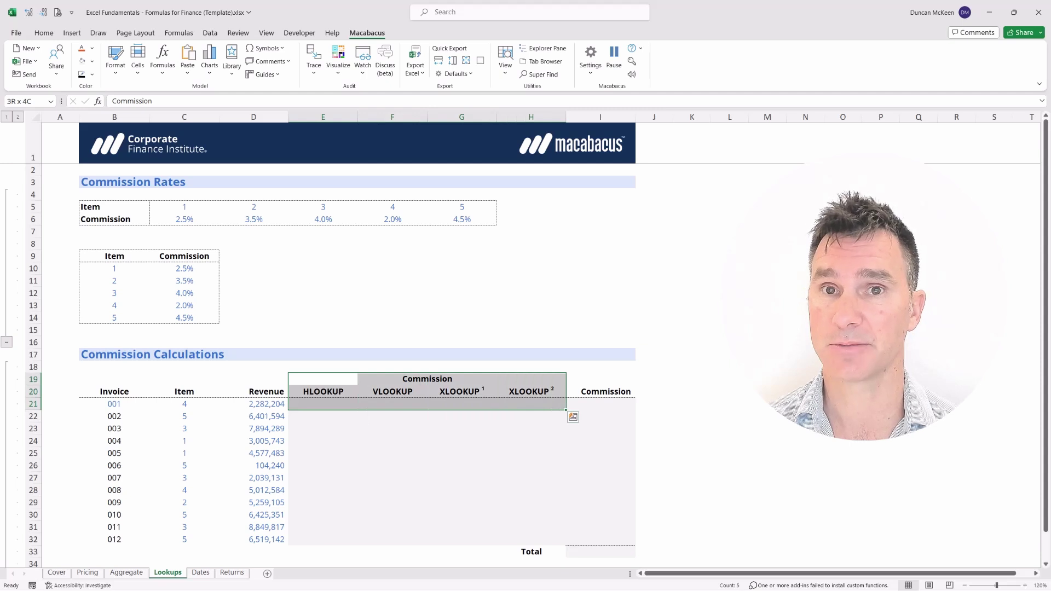
{"action": "key", "text": "Down"}
{"action": "key", "text": "Down"}
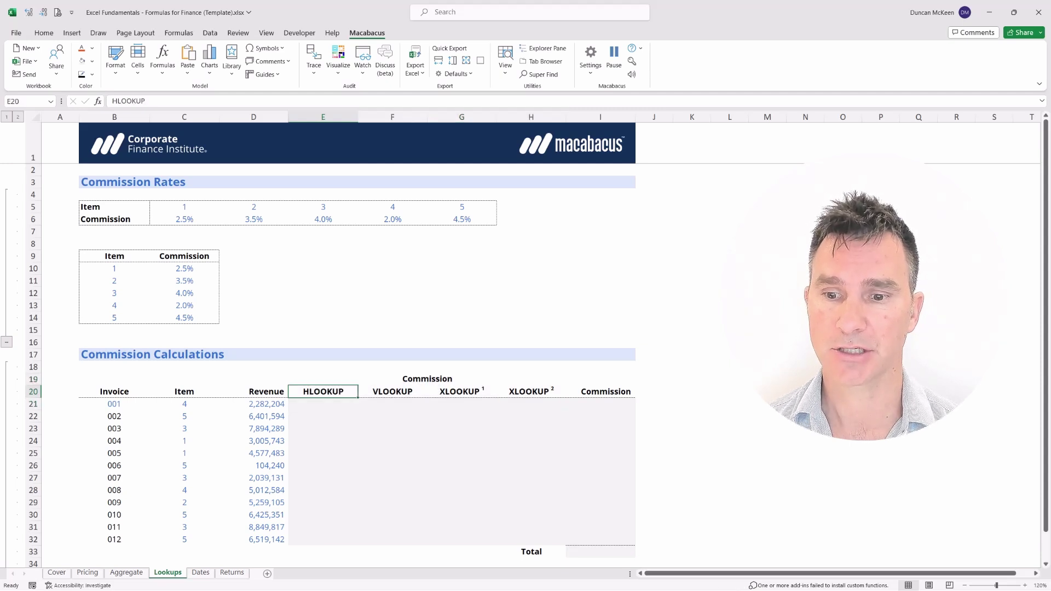
Examine the empty lookup calculation block E21:H32 for all twelve invoices
{"action": "key", "text": "shift+Right"}
{"action": "key", "text": "shift+Right"}
{"action": "key", "text": "shift+Right"}
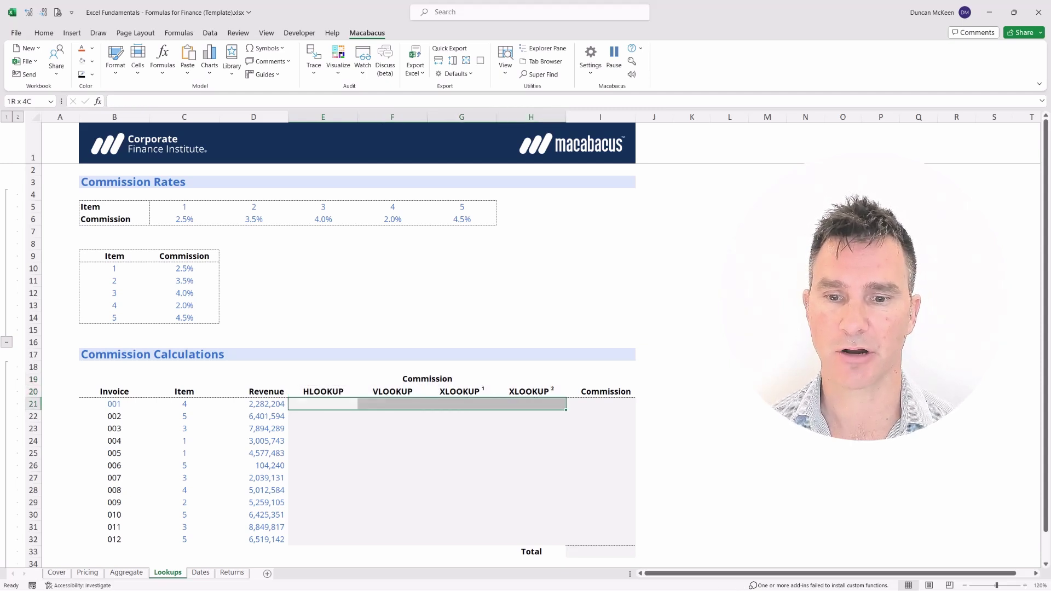
{"action": "key", "text": "shift+Down"}
{"action": "key", "text": "shift+Down"}
{"action": "key", "text": "shift+Down"}
{"action": "key", "text": "shift+Down"}
{"action": "key", "text": "shift+Down"}
{"action": "key", "text": "shift+Down"}
{"action": "key", "text": "shift+Down"}
{"action": "key", "text": "shift+Down"}
{"action": "key", "text": "shift+Down"}
{"action": "key", "text": "shift+Down"}
{"action": "key", "text": "shift+Down"}
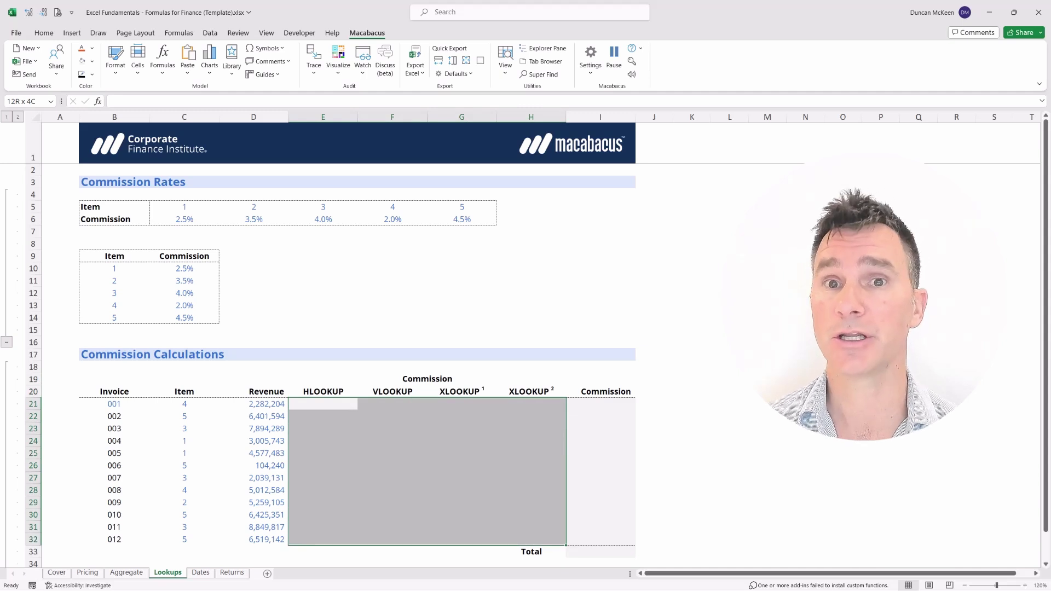
Examine the Revenue cells D20:D21 and the final Commission column from I20 down to I24
{"action": "key", "text": "Left"}
{"action": "key", "text": "Up"}
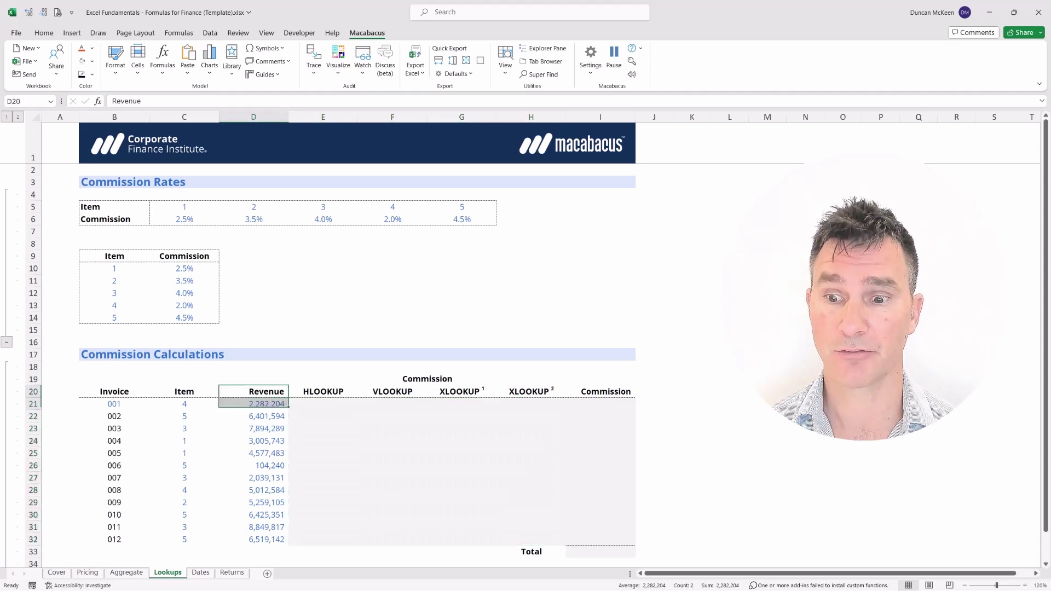
{"action": "key", "text": "Right"}
{"action": "key", "text": "ctrl+Right"}
{"action": "key", "text": "shift+Down"}
{"action": "key", "text": "shift+Down"}
{"action": "key", "text": "shift+Down"}
{"action": "key", "text": "shift+Down"}
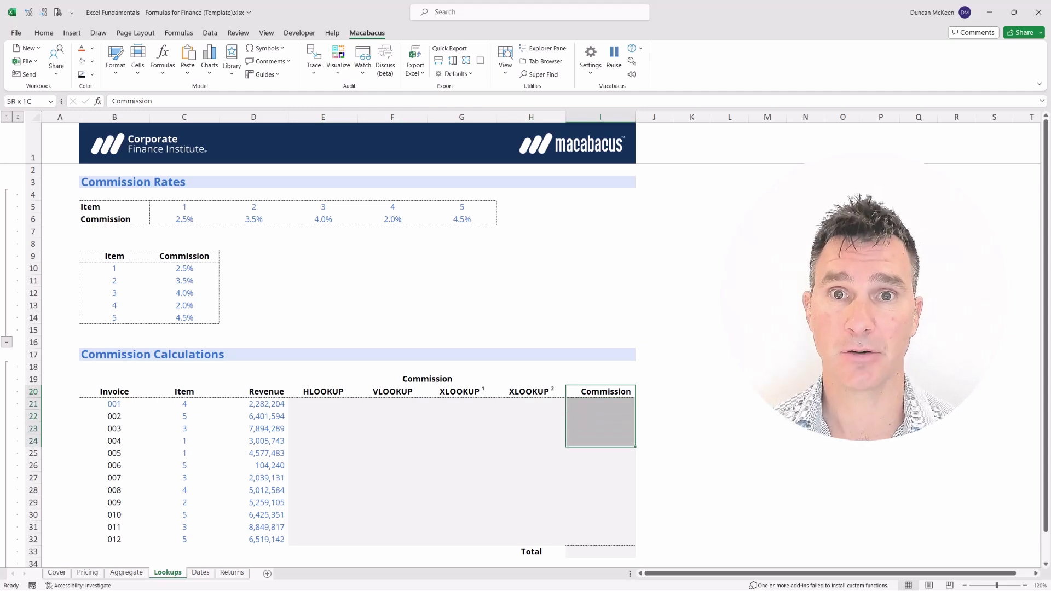
Compare the two XLOOKUP columns in G20:H21 with the HLOOKUP and VLOOKUP columns in E20:F21
{"action": "key", "text": "Left"}
{"action": "key", "text": "Left"}
{"action": "key", "text": "shift+Right"}
{"action": "key", "text": "shift+Down"}
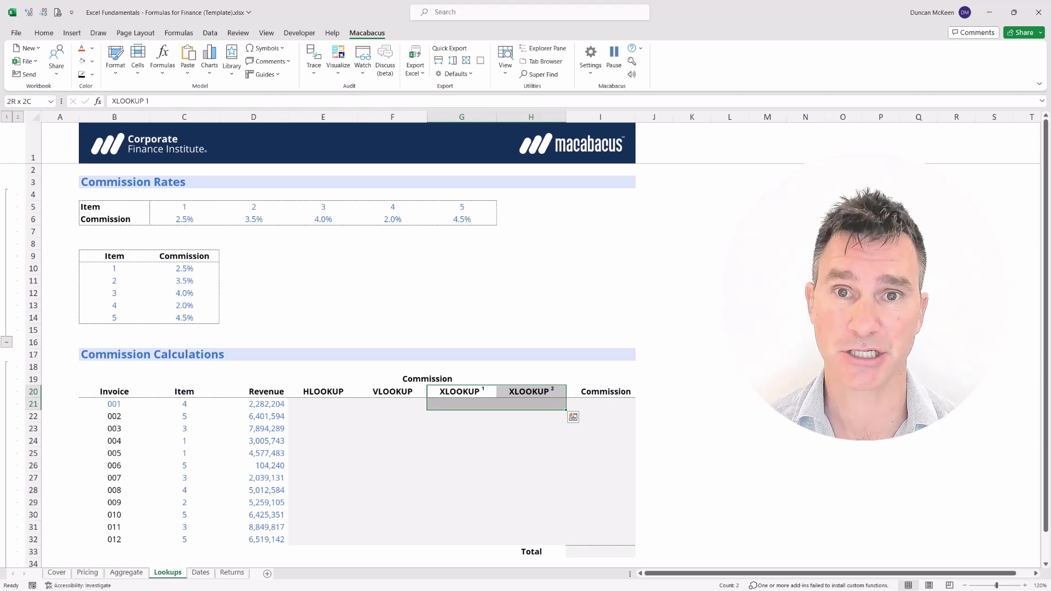
{"action": "key", "text": "ctrl+z"}
{"action": "key", "text": "ctrl+y"}
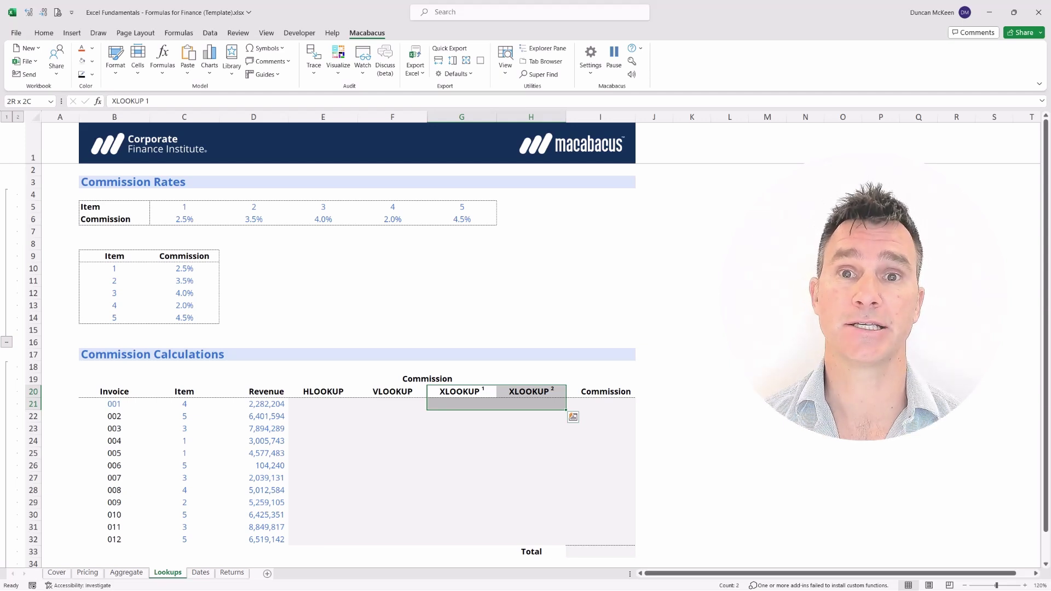
{"action": "left_click_drag", "start_coordinate": [323, 391], "coordinate": [392, 404]}
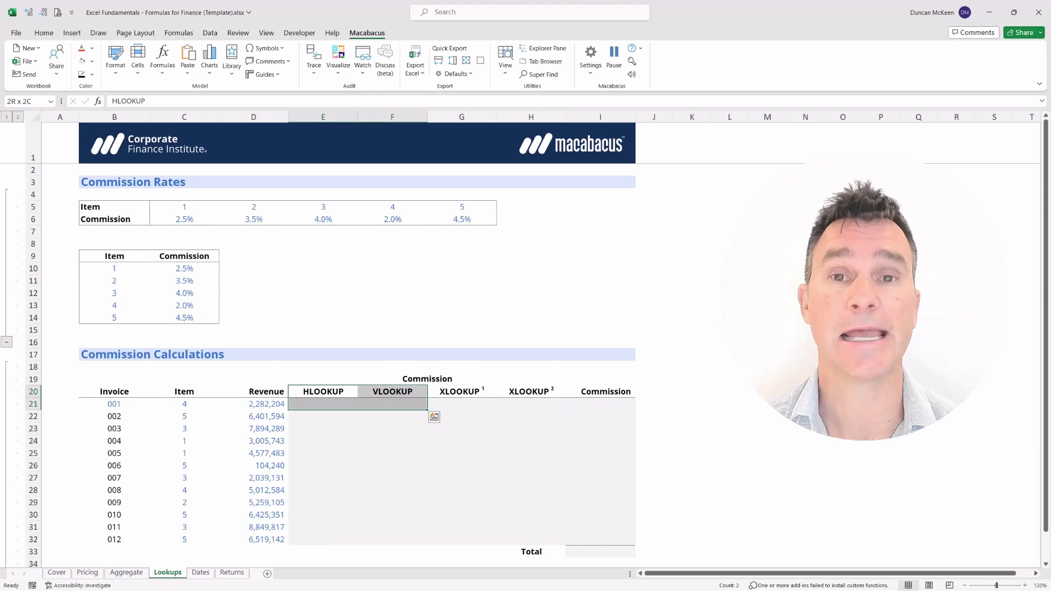